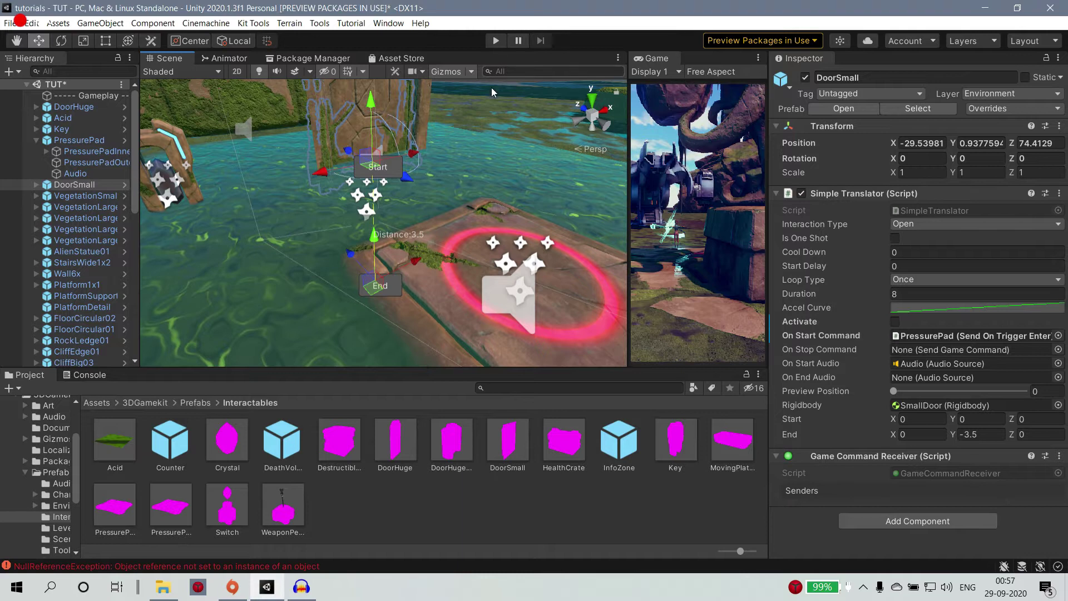
Step: Examine the small door, the pressure pad and the huge door in the scene
scroll(506, 209, "down", 7)
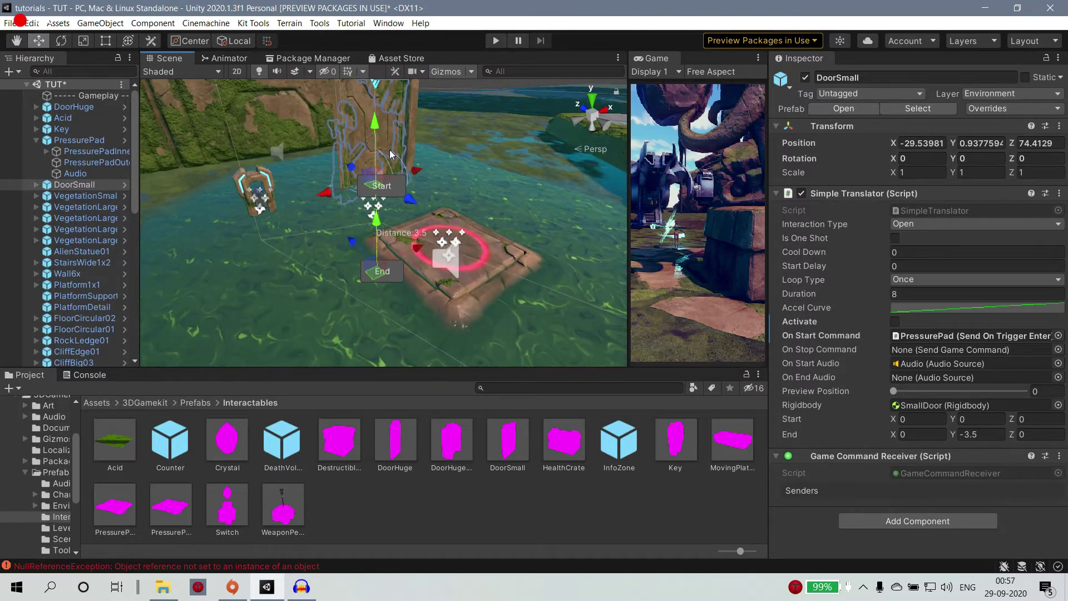
scroll(455, 161, "up", 5)
scroll(556, 206, "down", 3)
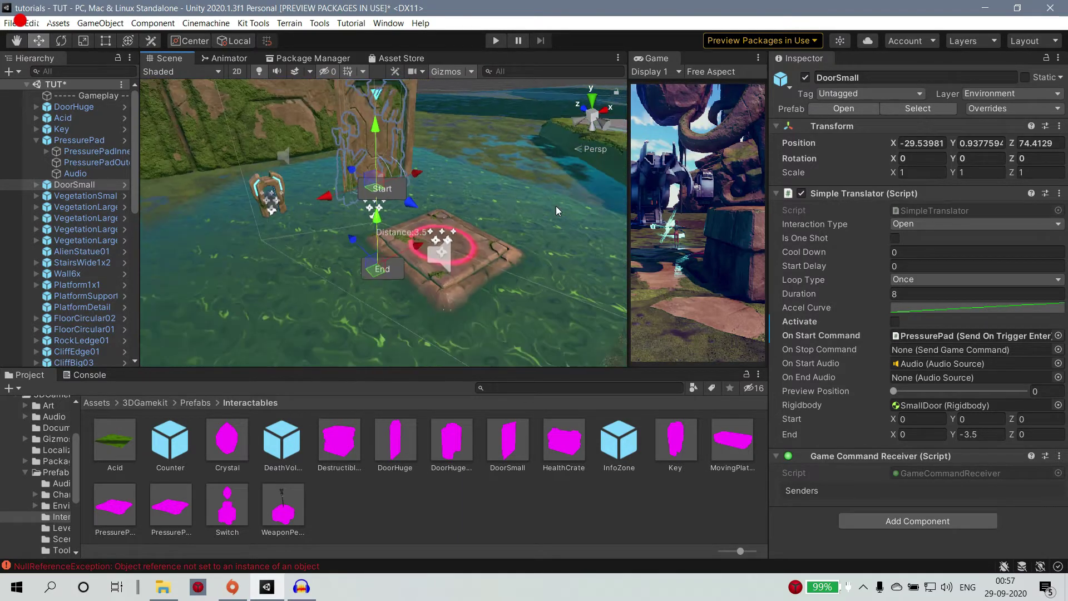
left_click(487, 266)
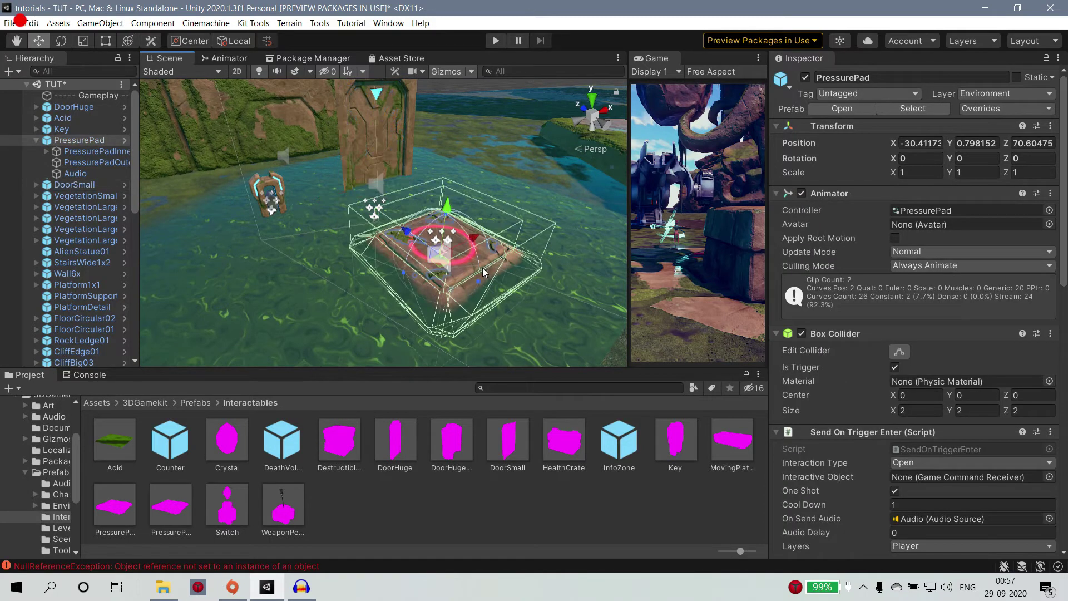
left_click(459, 269)
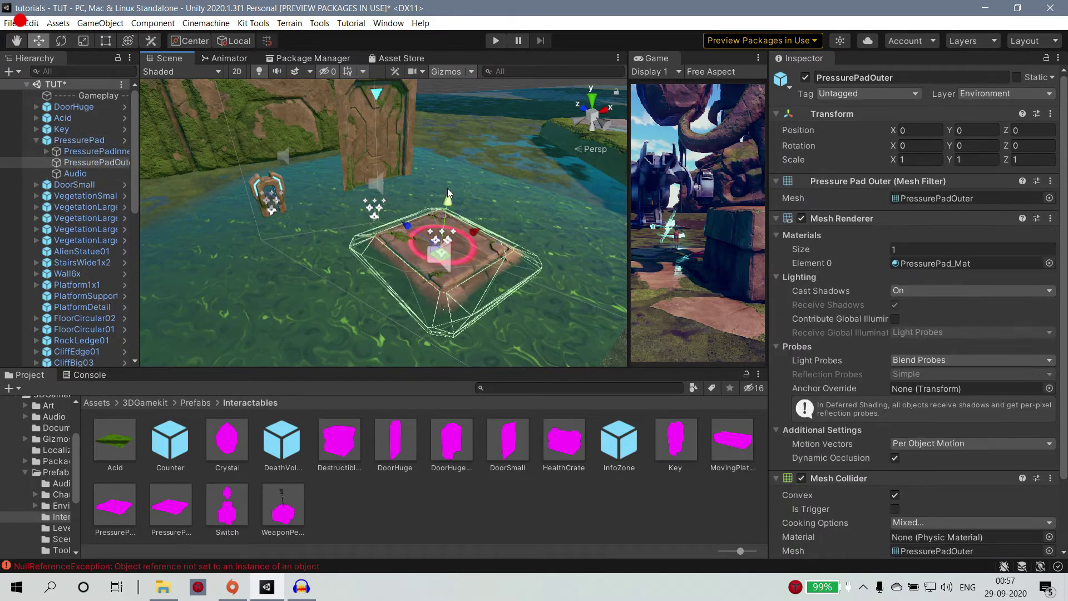
left_click(383, 126)
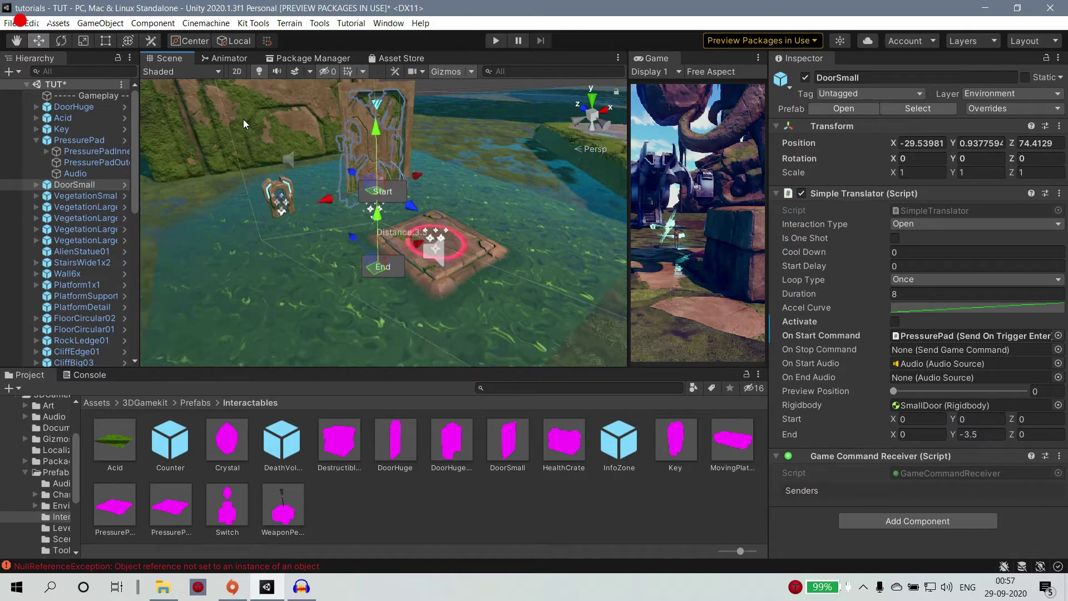
scroll(243, 119, "down", 6)
left_click(275, 154)
scroll(325, 146, "down", 2)
scroll(326, 153, "up", 2)
scroll(326, 154, "down", 4)
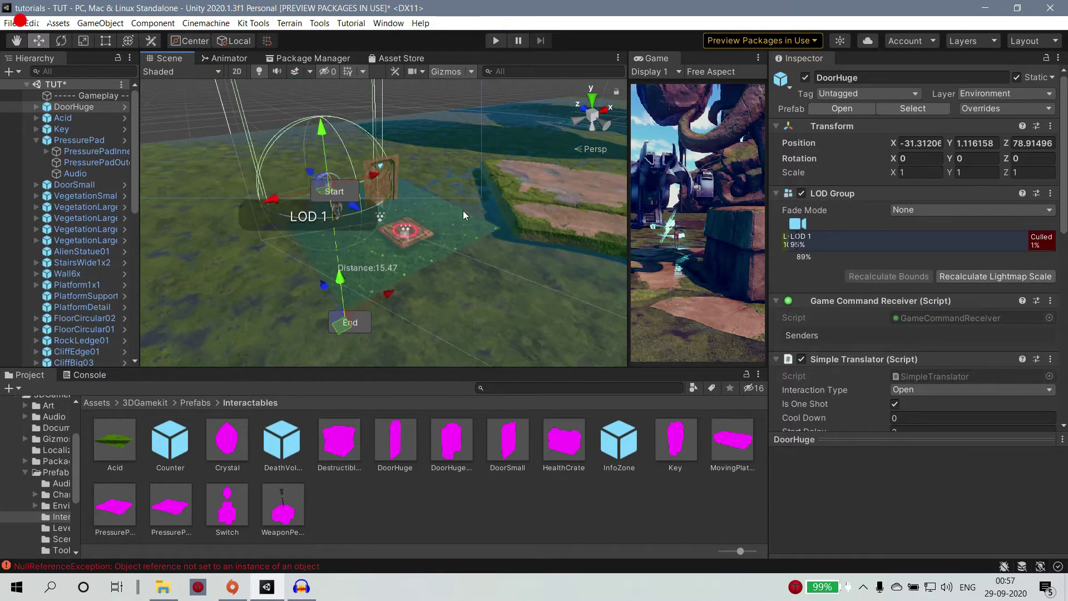
scroll(466, 216, "up", 3)
scroll(466, 211, "up", 1)
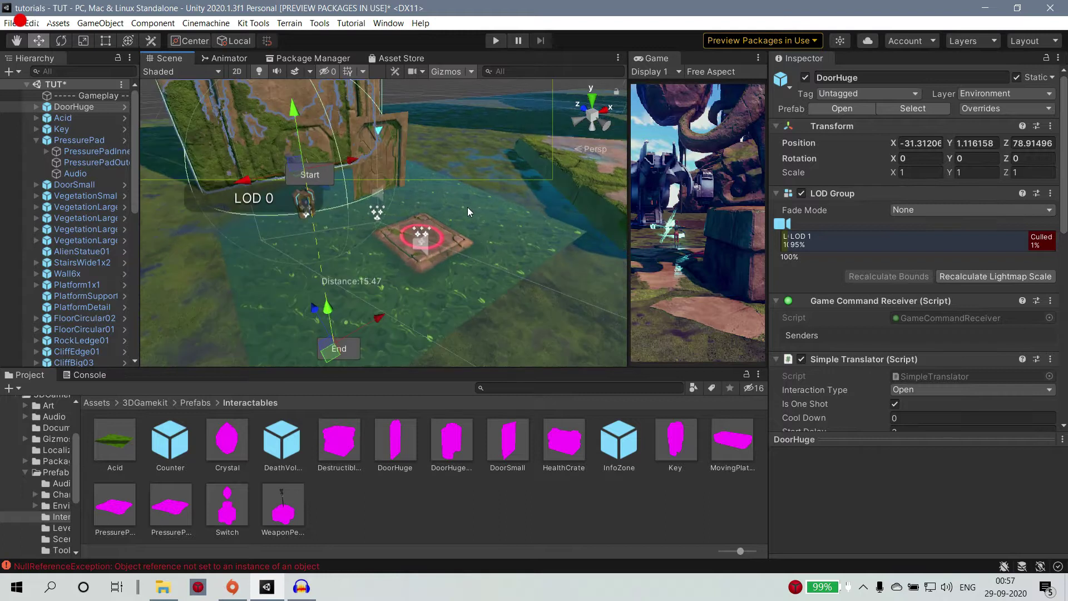
Step: Compare the pressure pad's Send On Trigger Enter component with the Game Command Receiver components on DoorSmall and DoorHuge
left_click(393, 160)
scroll(503, 247, "up", 2)
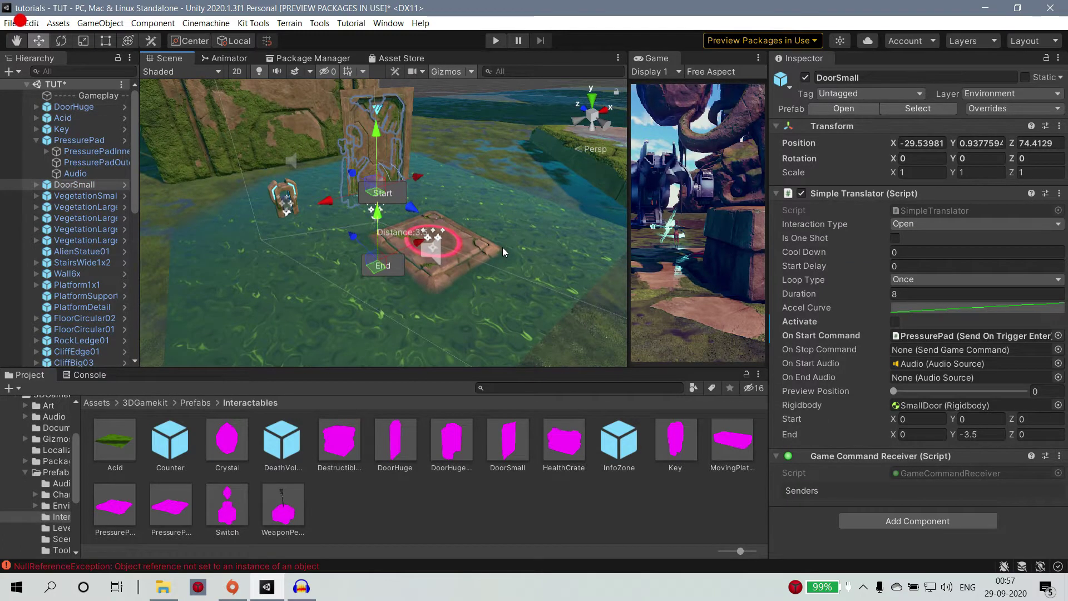
scroll(502, 247, "up", 1)
left_click(484, 251)
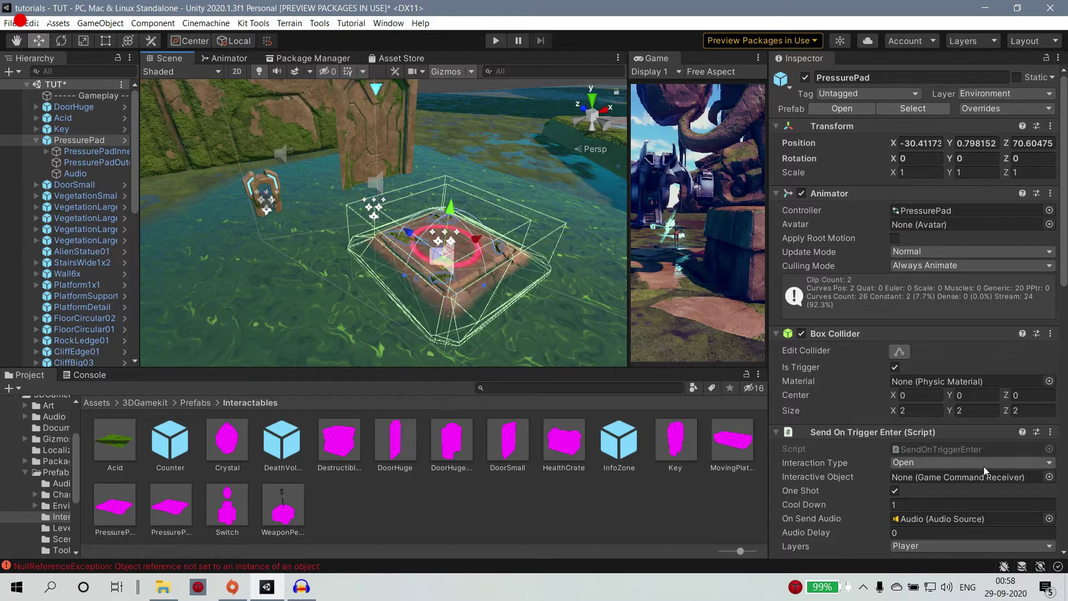
scroll(998, 469, "down", 3)
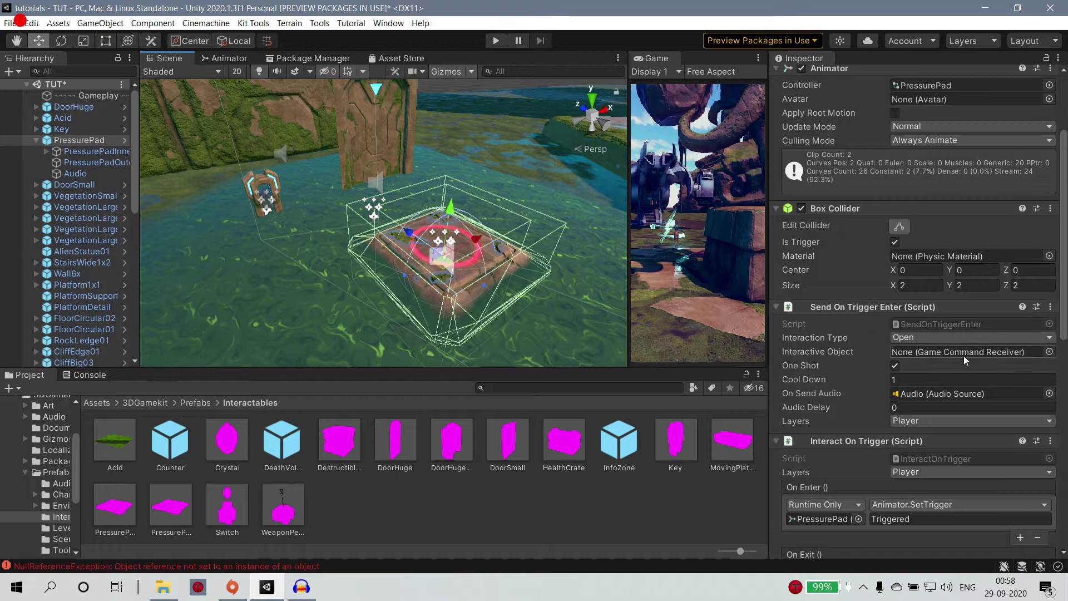
left_click(361, 128)
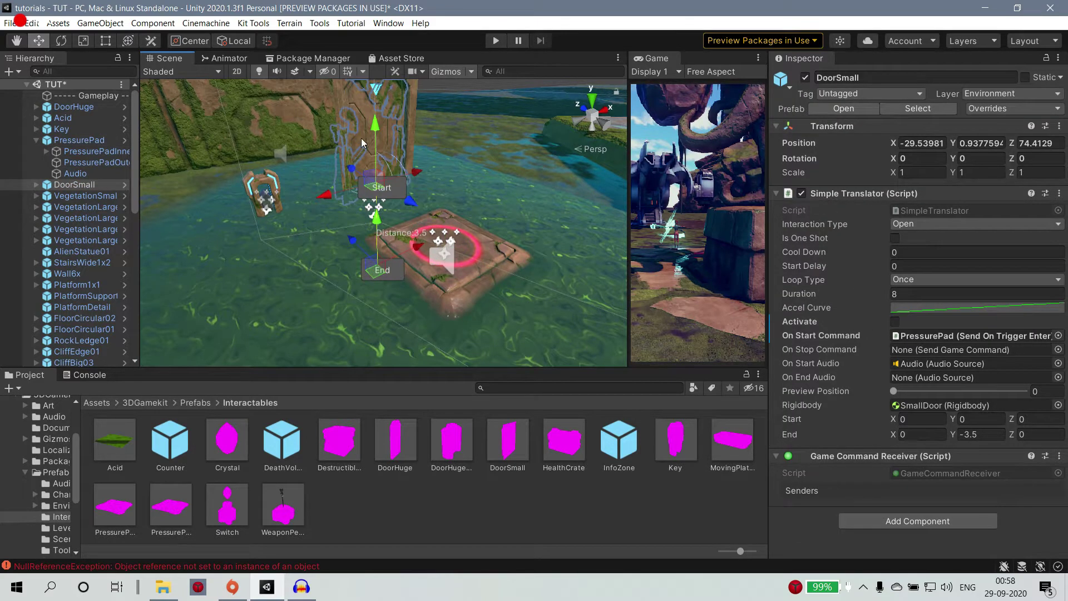
left_click(362, 138)
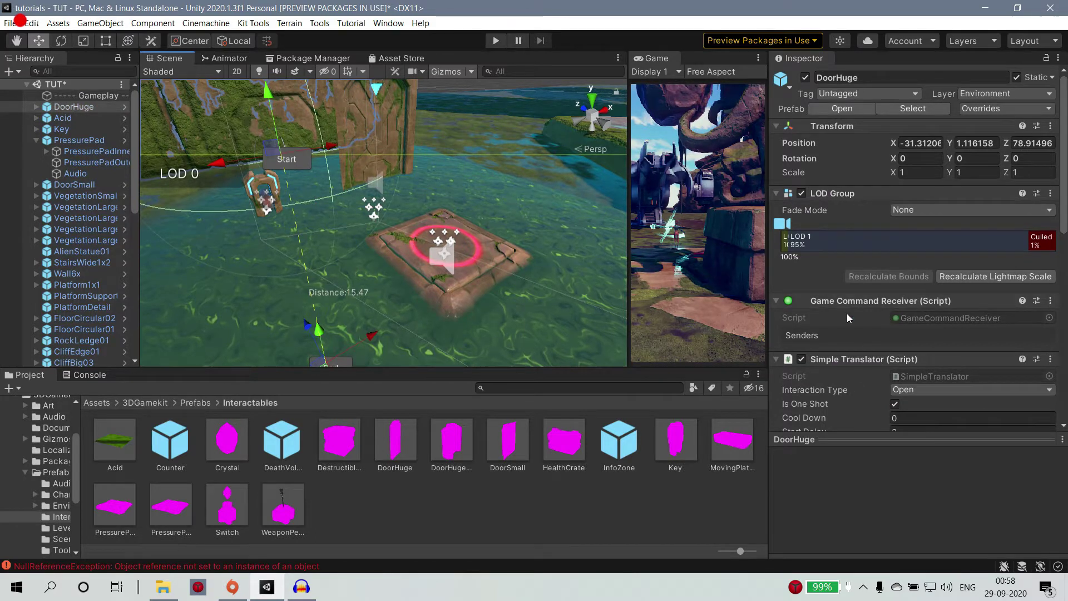
left_click(365, 137)
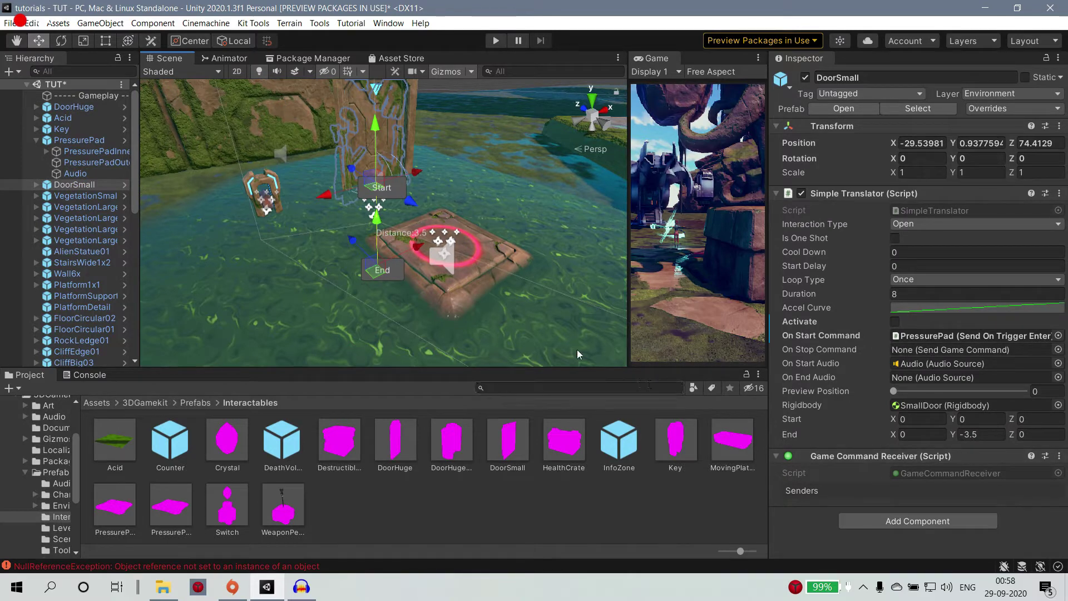
Step: Assign DoorSmall as the Interactive Object in the PressurePad's Send On Trigger Enter script, using the Open interaction type
left_click(477, 265)
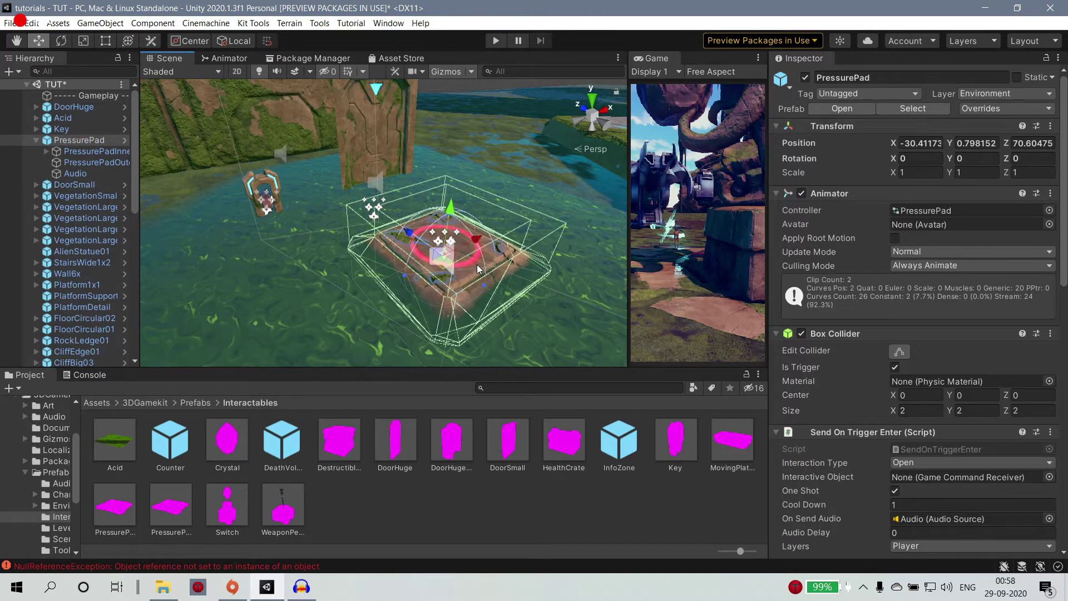
scroll(906, 442, "down", 3)
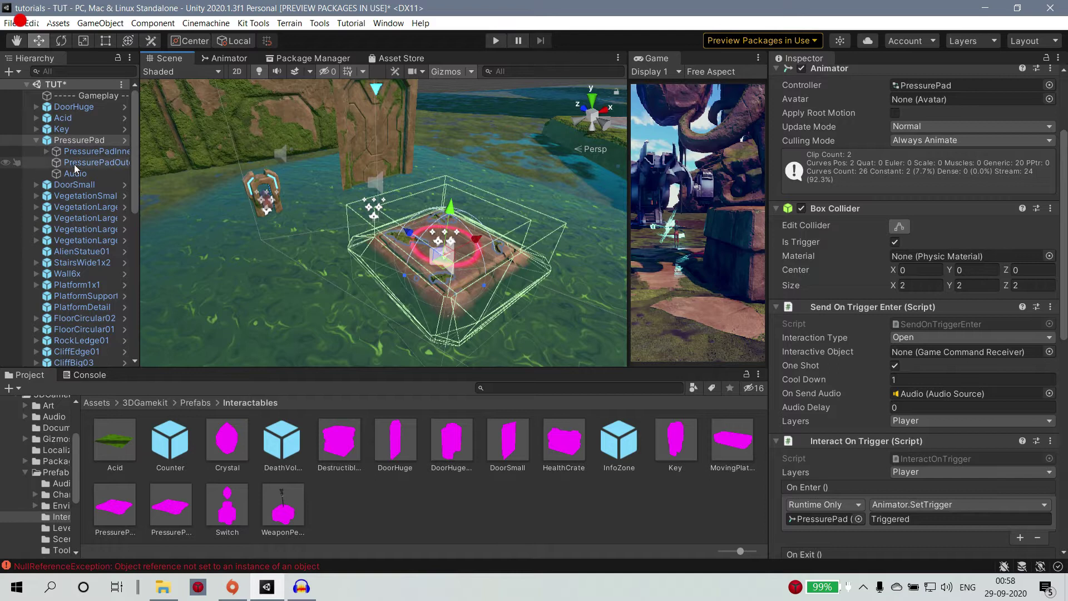
left_click_drag(1034, 402, 92, 140)
left_click(92, 139)
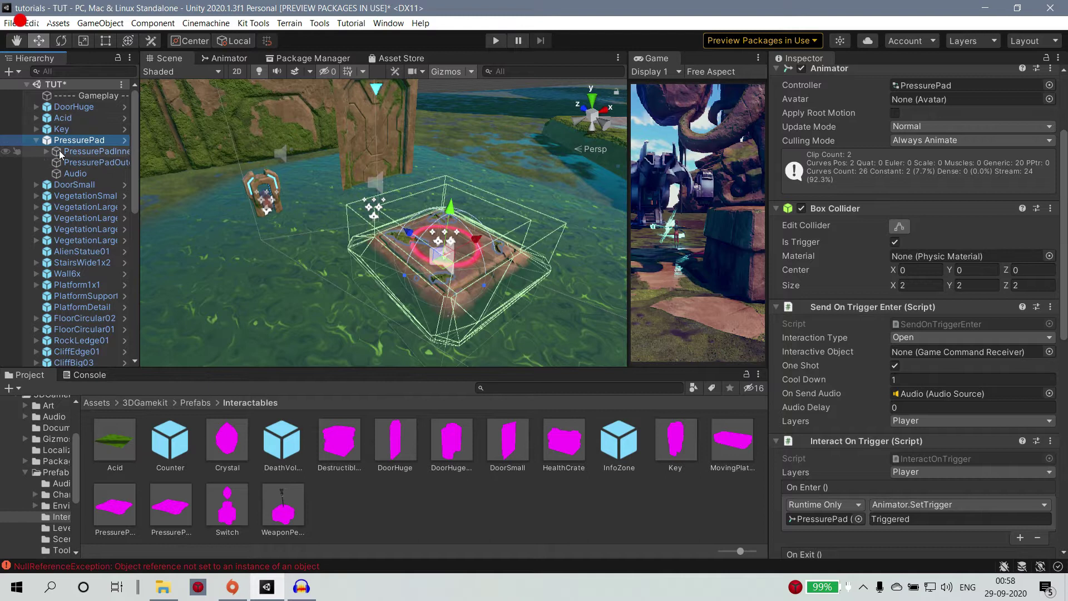
left_click(36, 140)
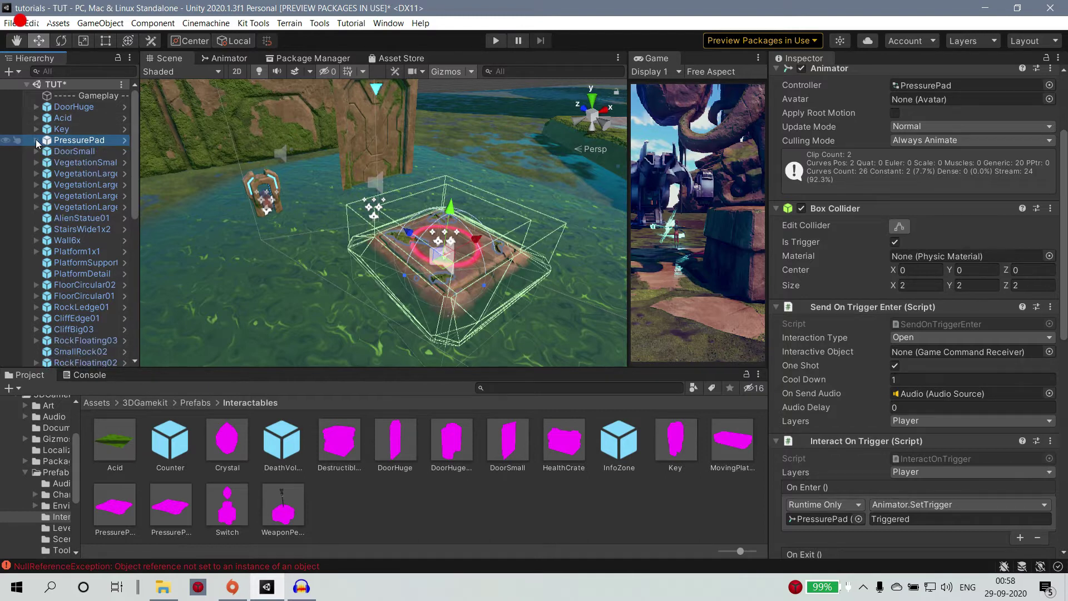
left_click_drag(54, 142, 1006, 359)
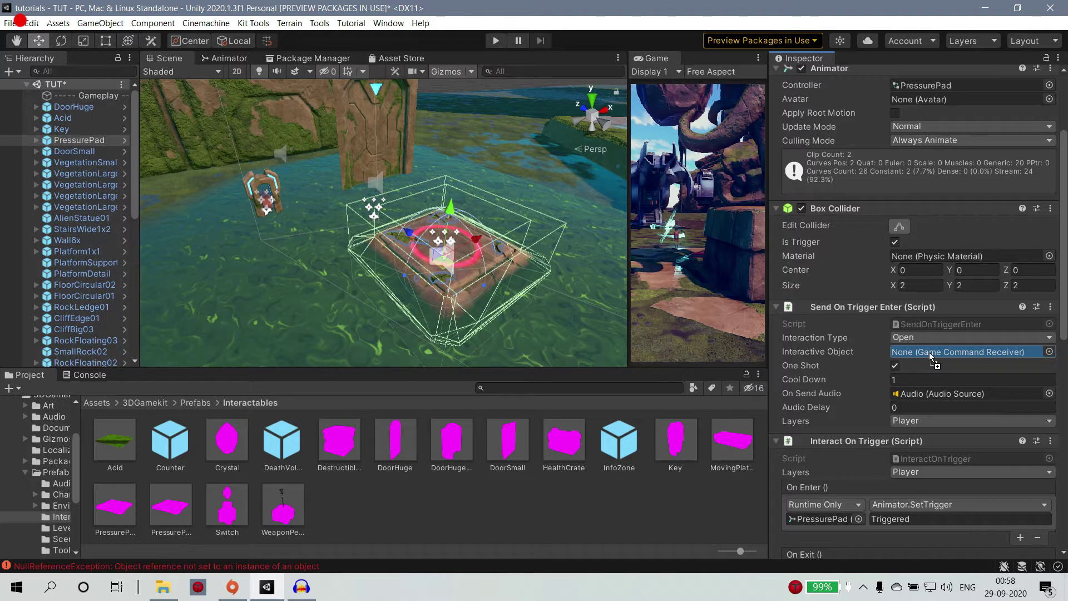
left_click_drag(859, 352, 929, 355)
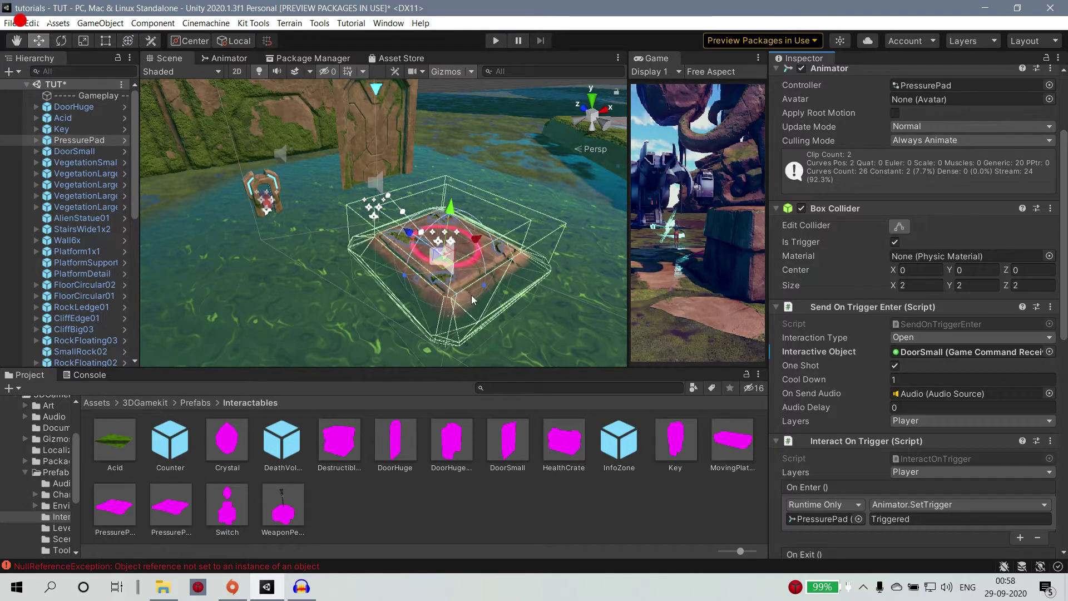
left_click(909, 338)
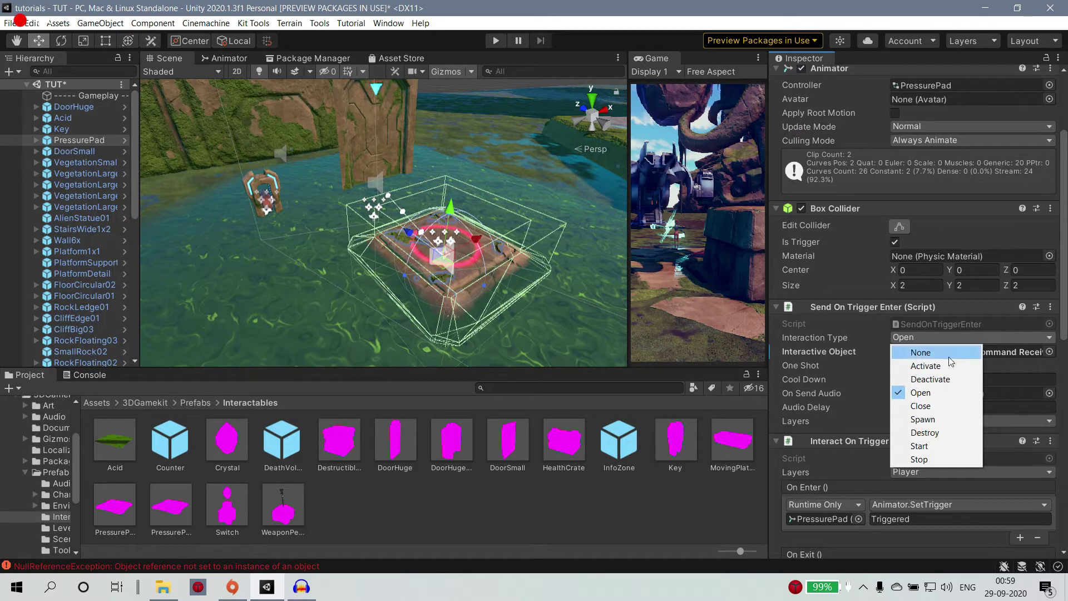
left_click(933, 448)
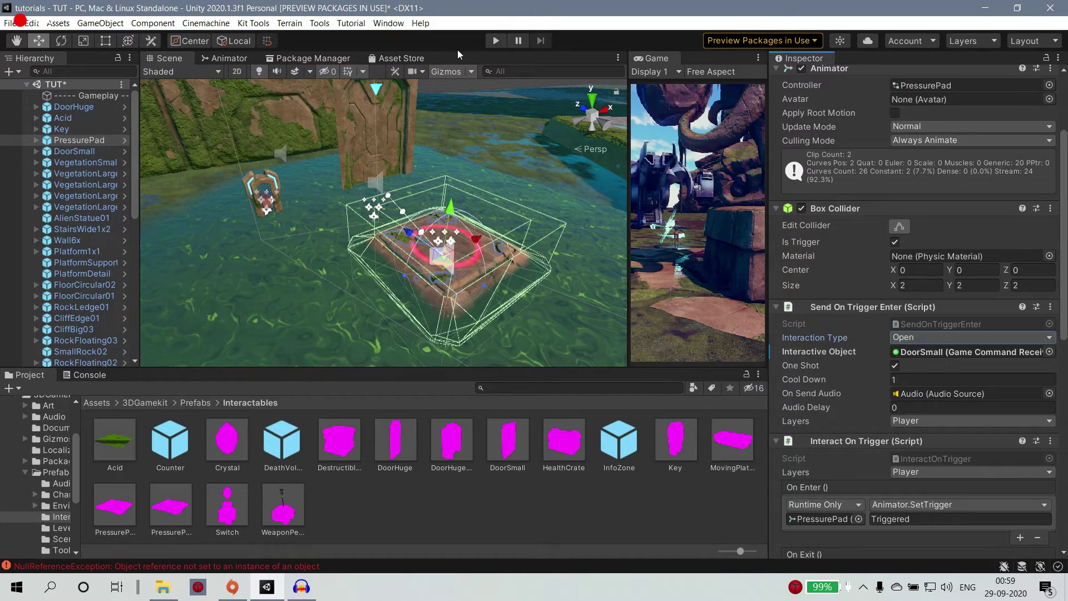
Step: Start Play mode and run the character across the level in the direction of the acid pool
left_click(490, 41)
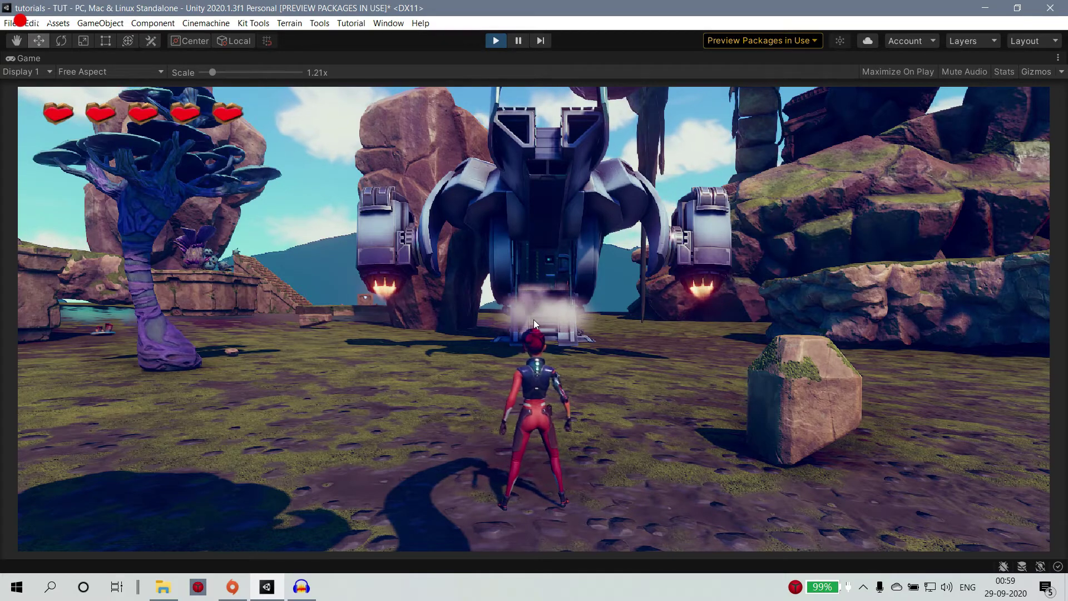
left_click(533, 319)
key("w")
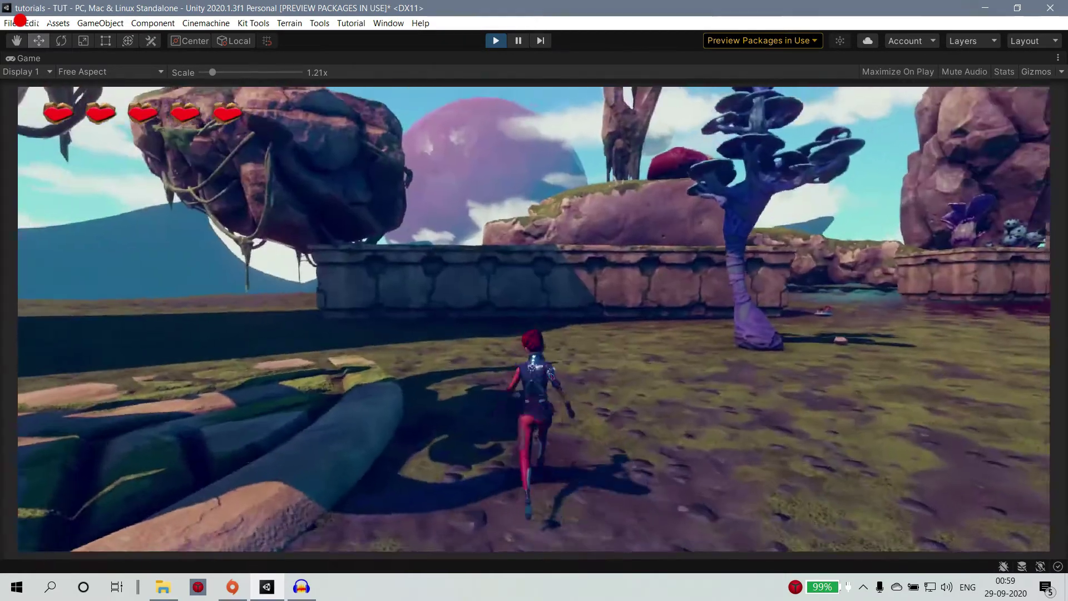
key("w")
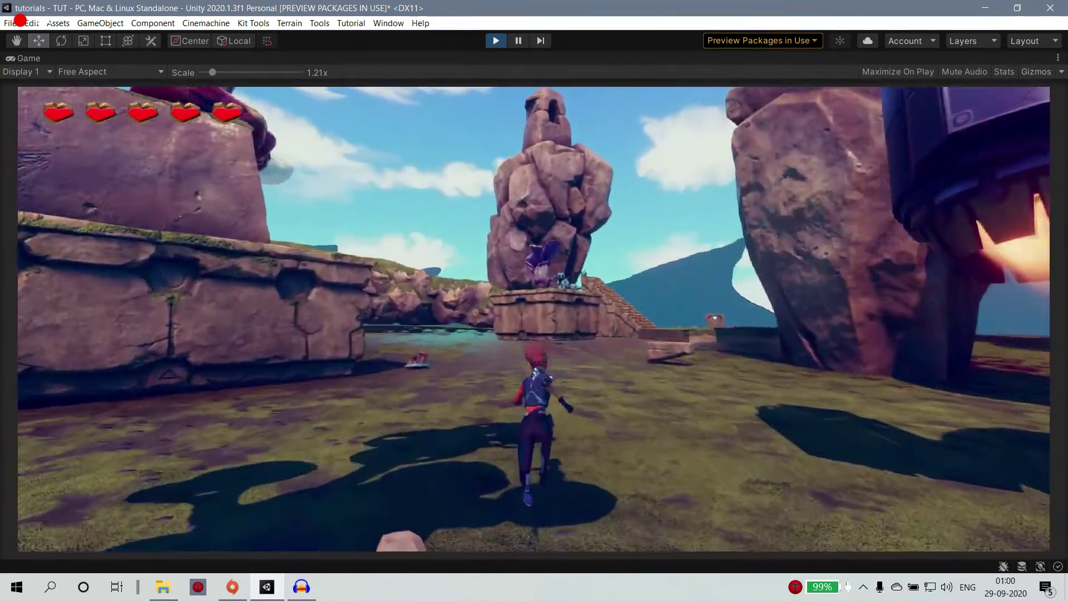
key("w")
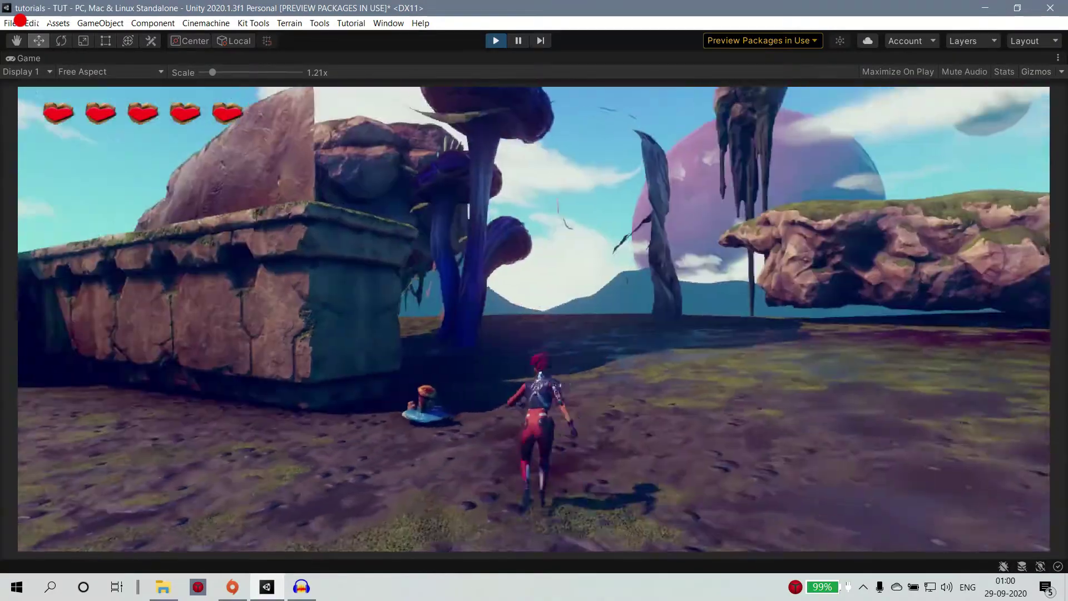
key("w")
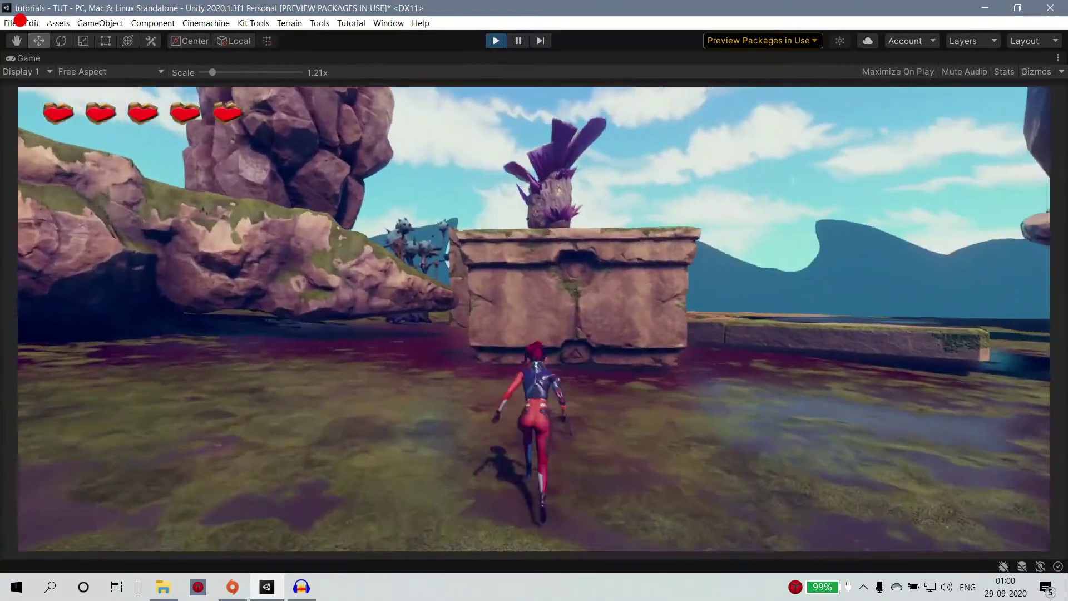
key("w")
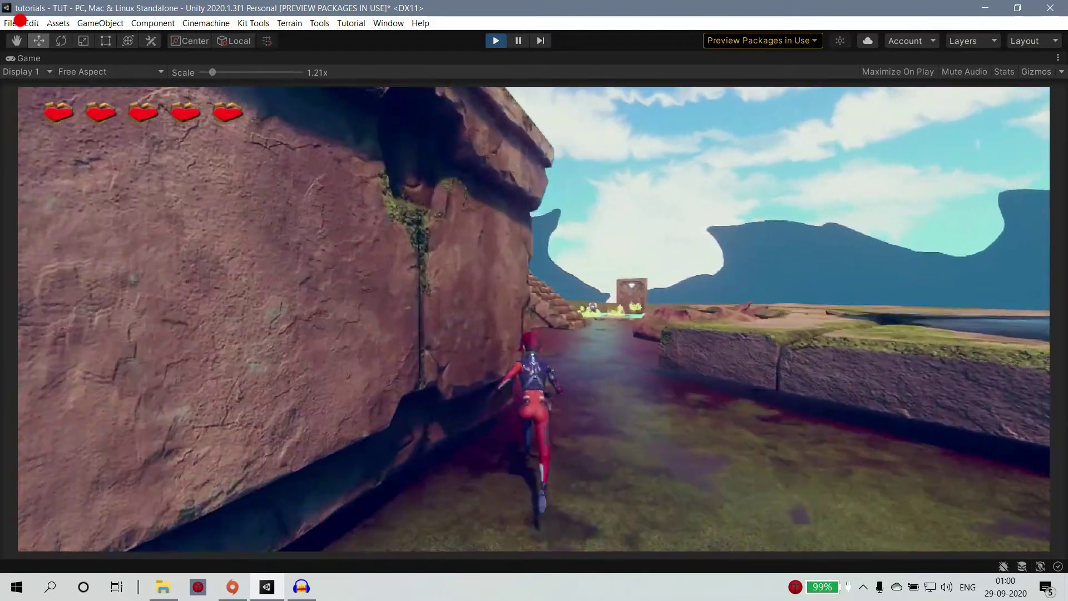
Step: Jump the character over the stone ledges and run to the edge of the acid pool with the pressure pad
key("space")
key("w")
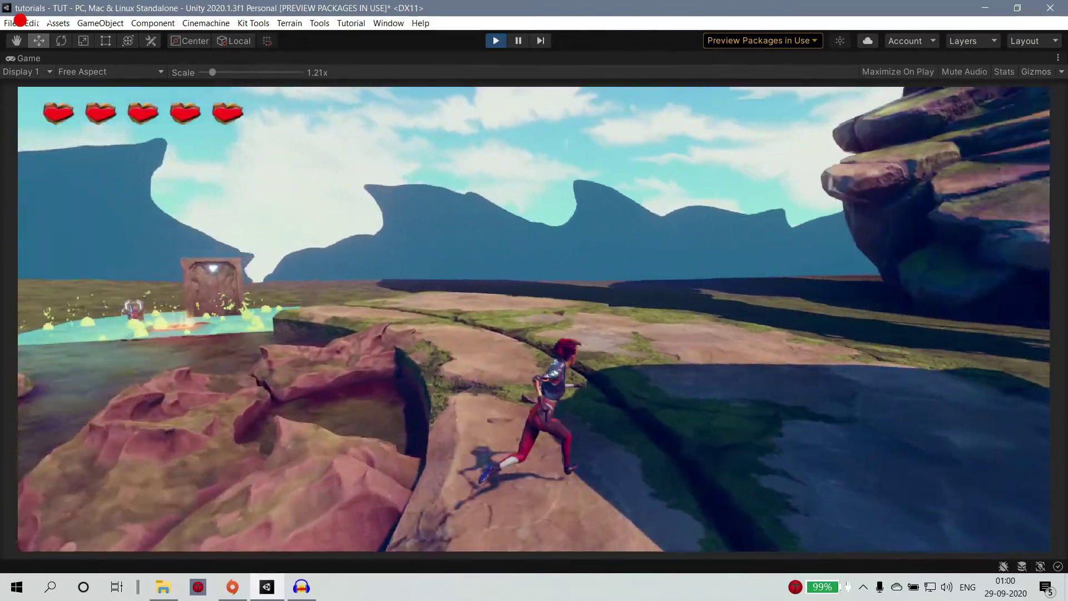
key("space")
key("w")
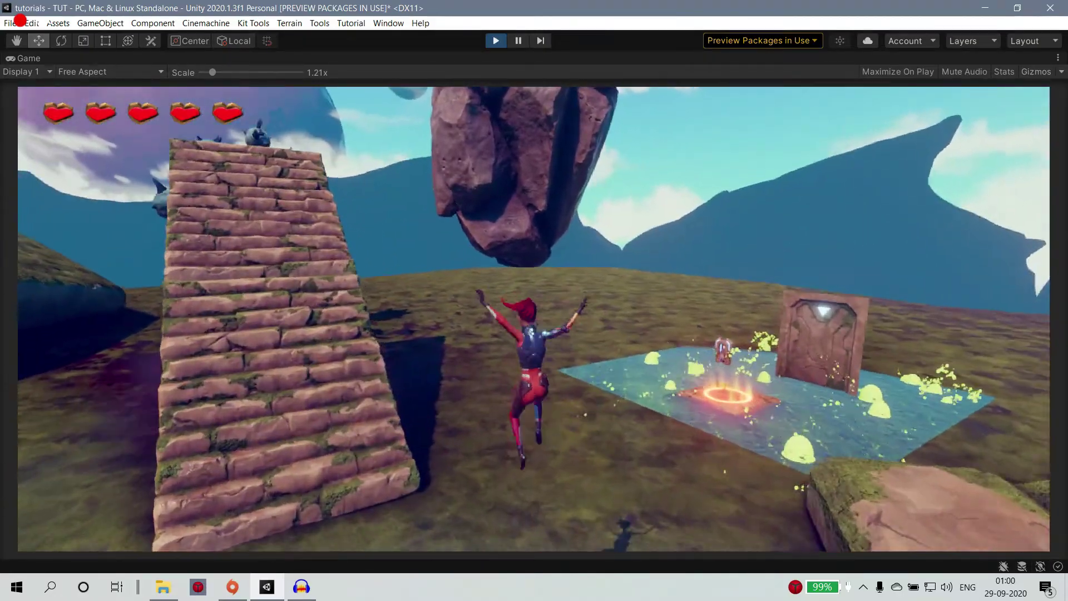
key("w")
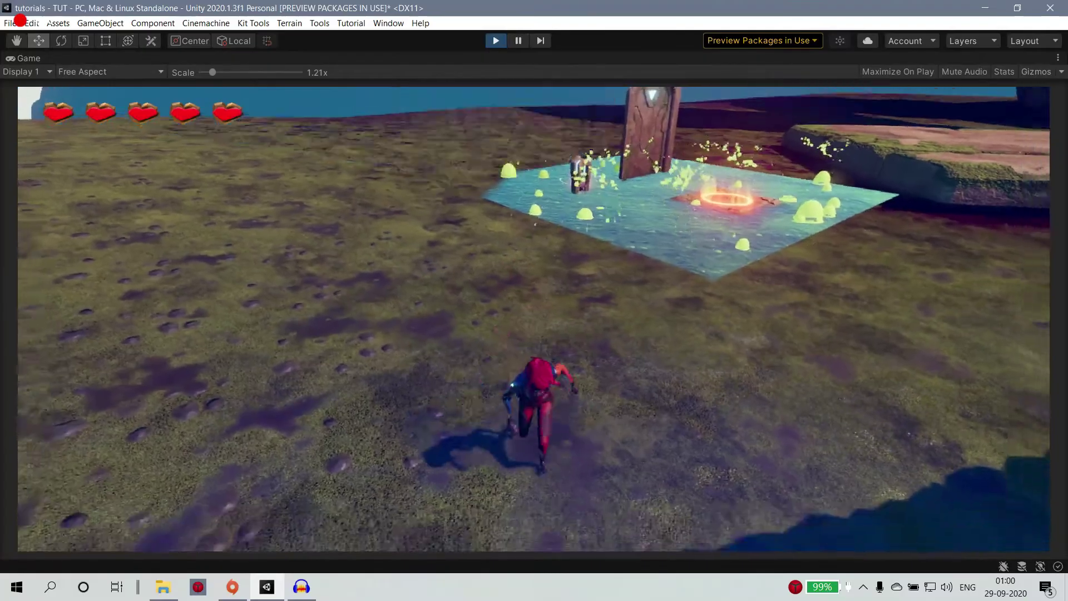
key("w")
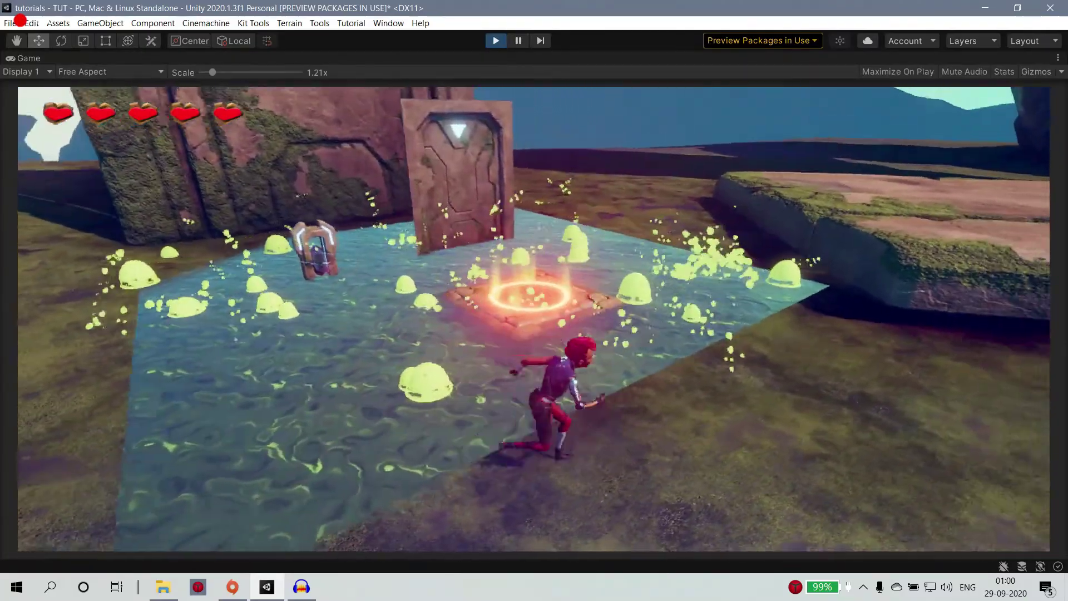
Step: Move the character onto the pressure pad and around it to test the small door's opening
key("s")
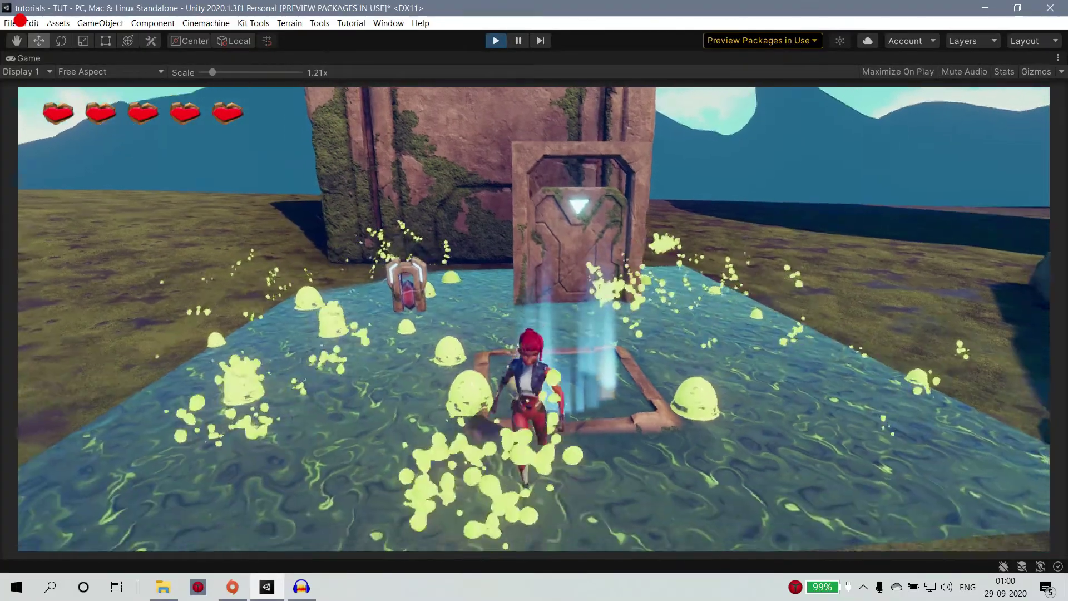
key("d")
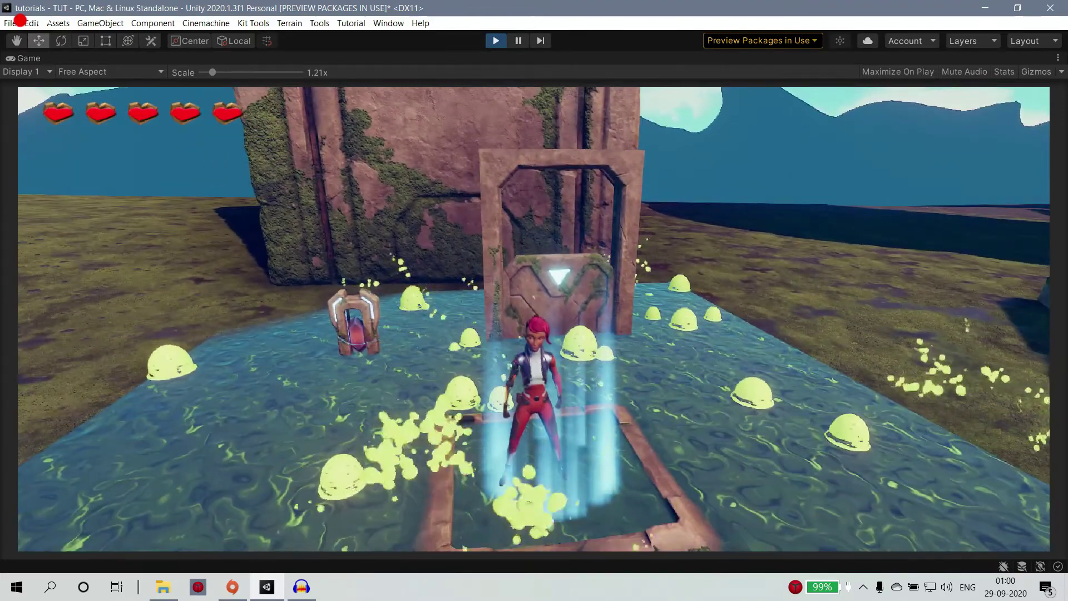
key("d")
key("s")
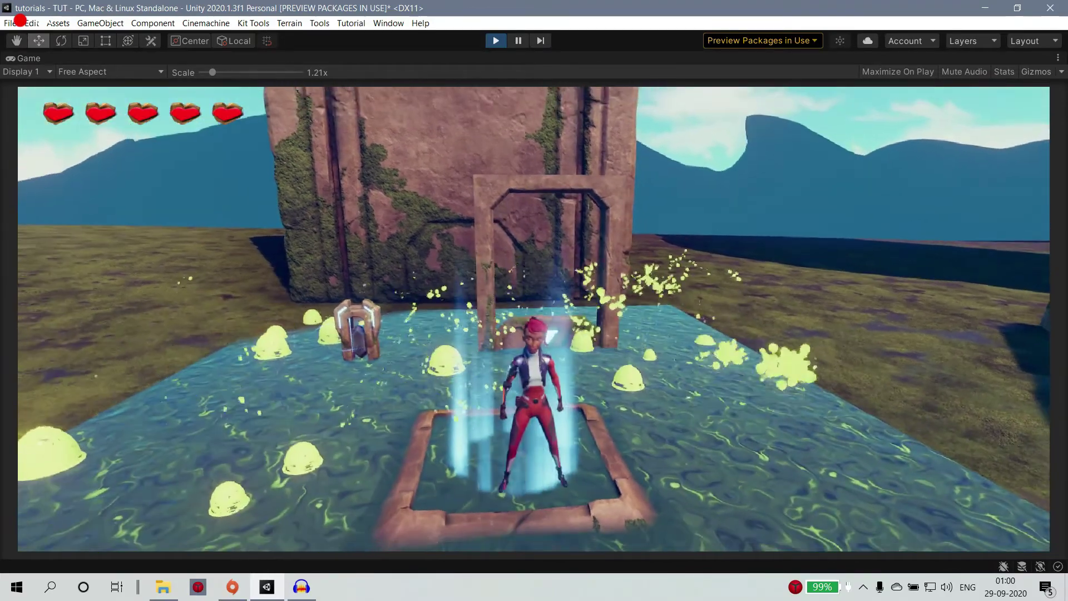
key("d")
key("w")
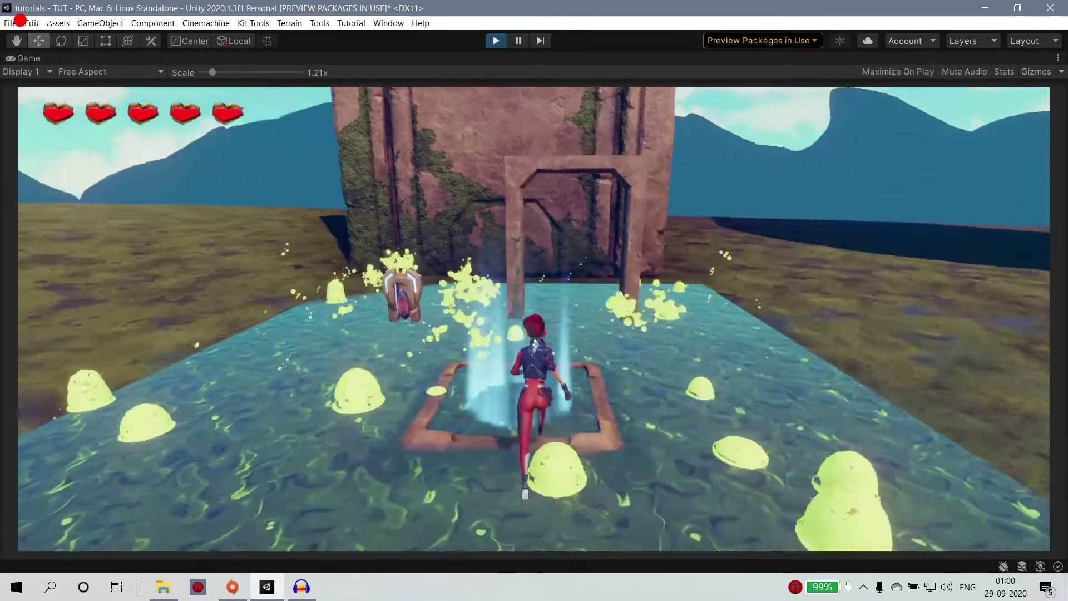
Step: Run the character back and forth between the pool's edge and the pressure pad to check the small doorway
key("s")
key("a")
key("w")
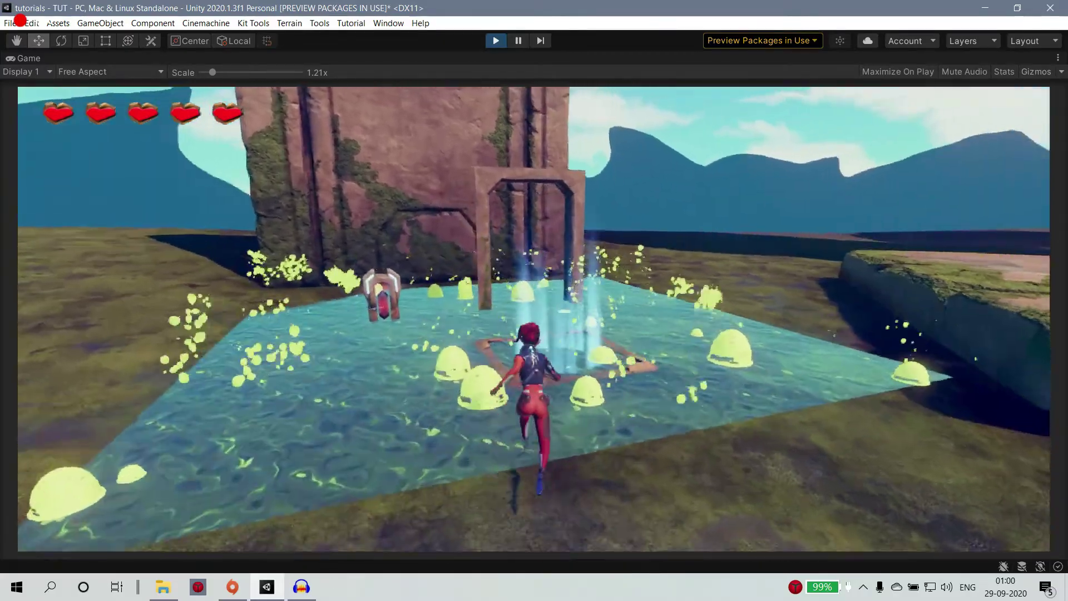
key("s")
key("d")
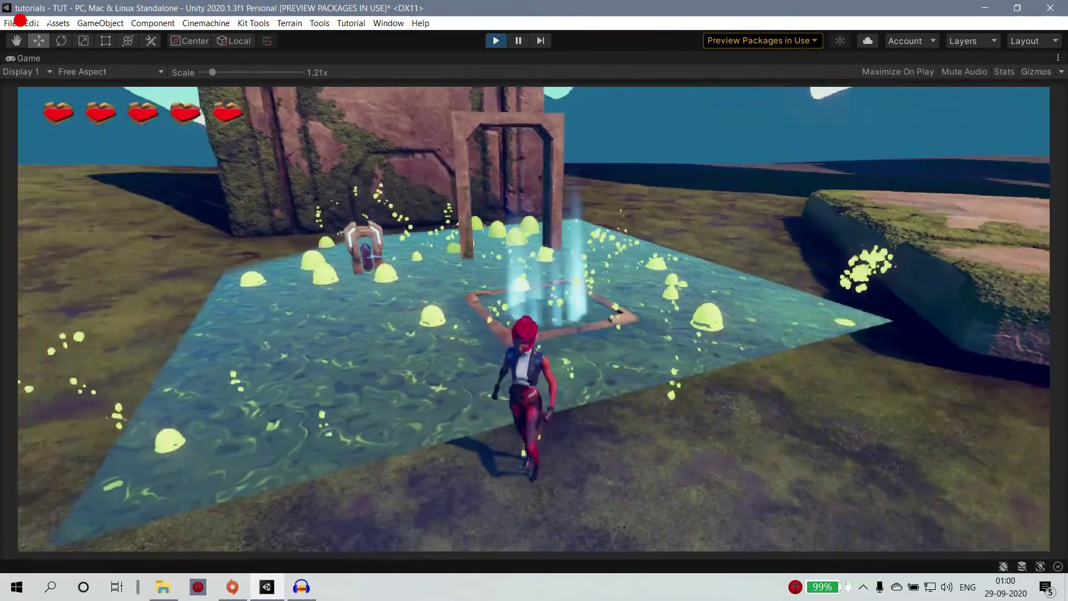
key("w")
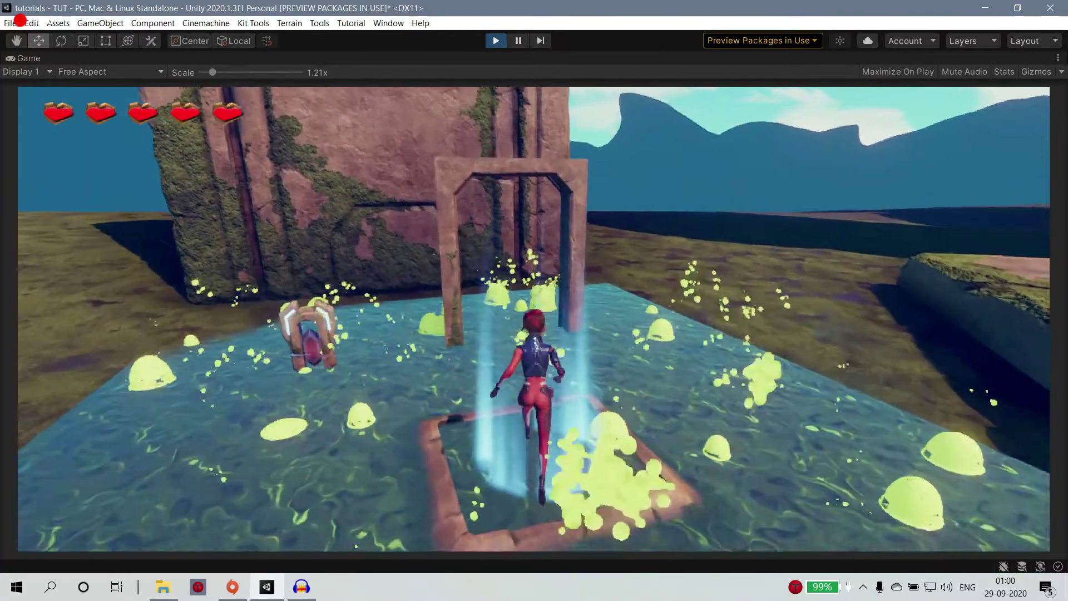
key("s")
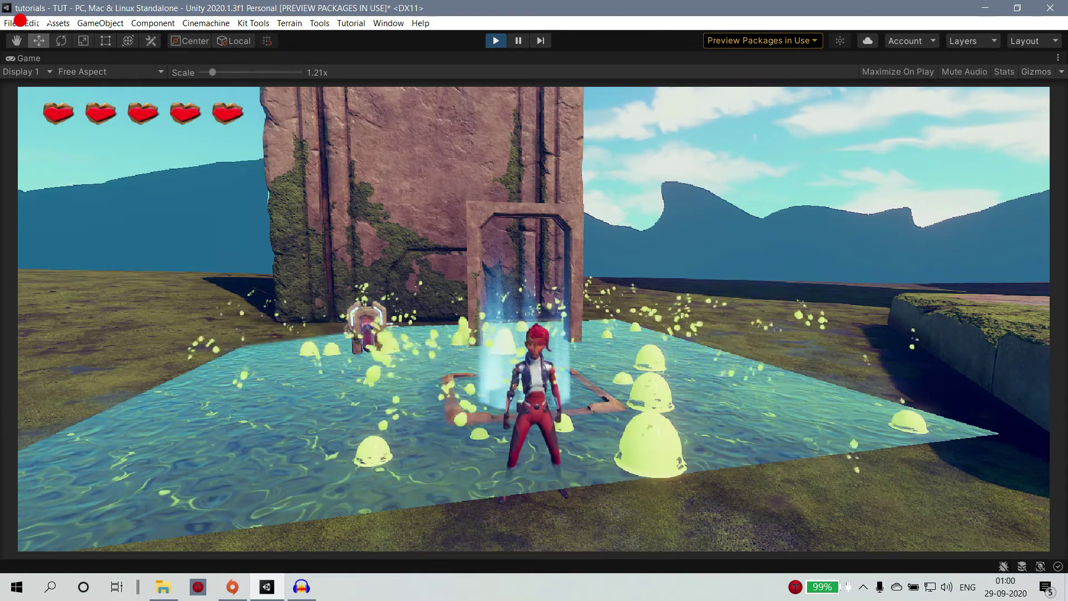
key("w")
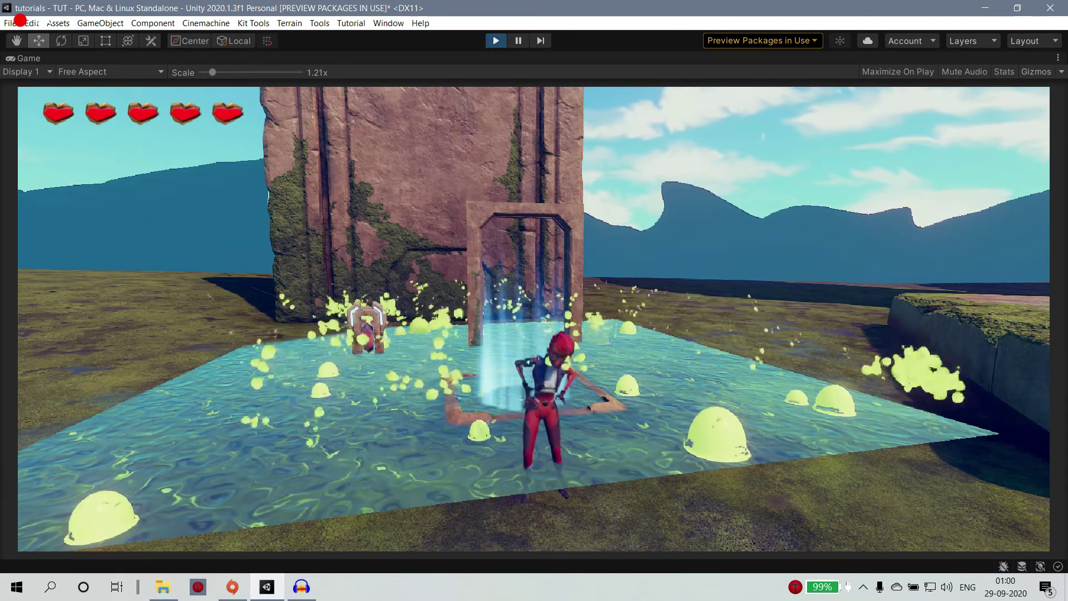
key("s")
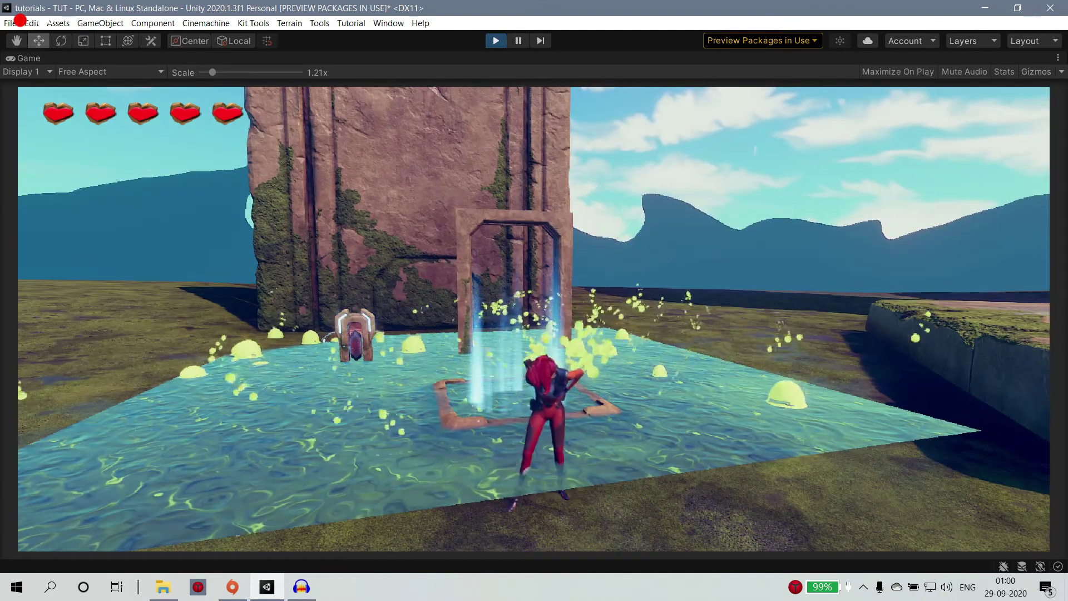
Step: Stop Play mode and restore the Game view from its maximized size
key("super")
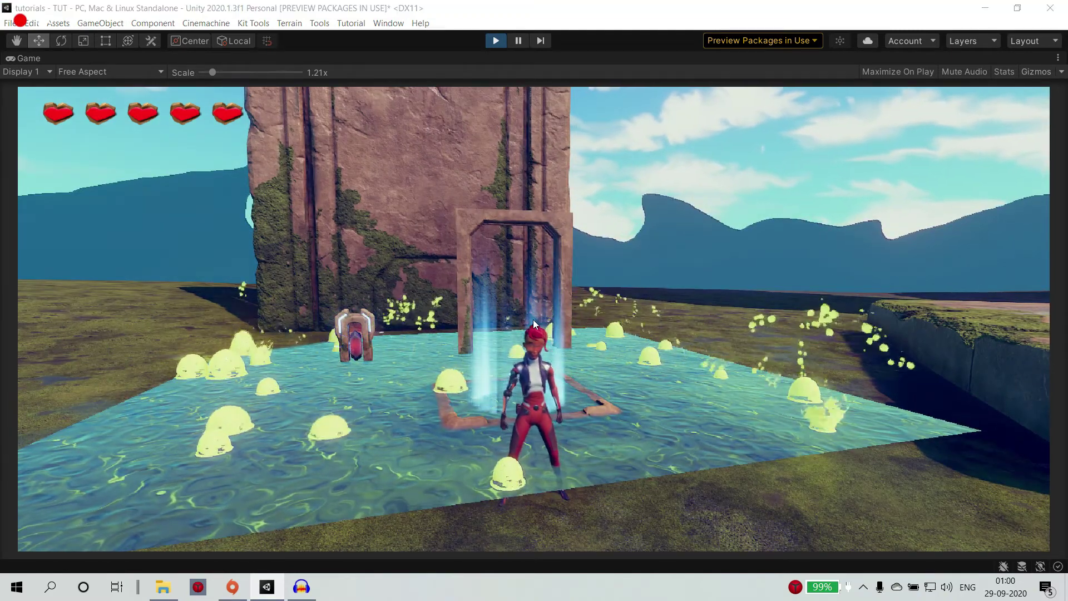
left_click(490, 40)
left_click(1059, 58)
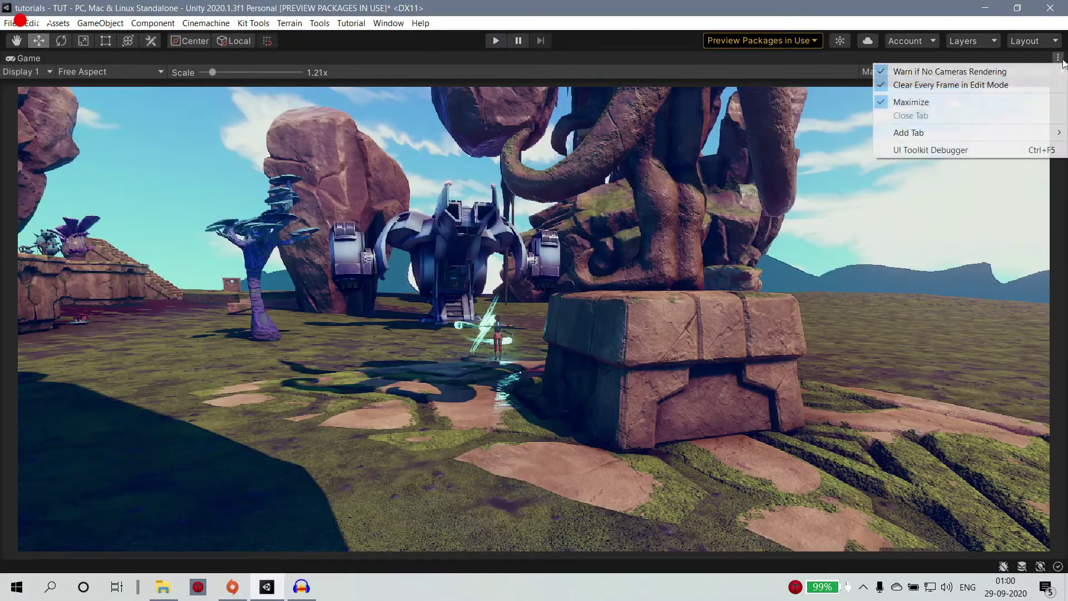
left_click(894, 101)
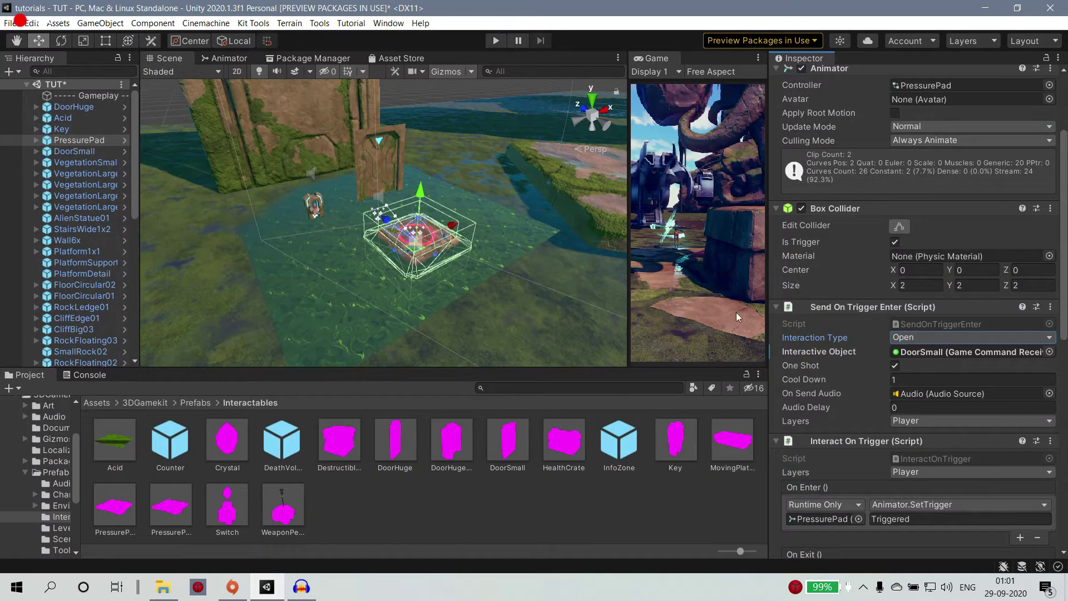
Step: Select DoorSmall in the scene and review its Simple Translator and Game Command Receiver settings
left_click(382, 164)
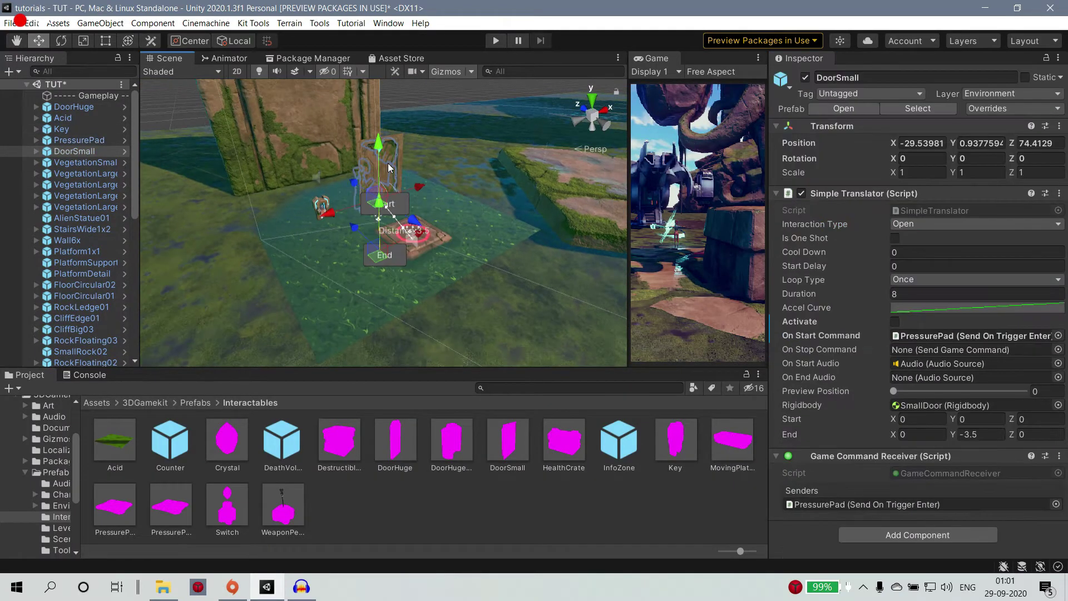
left_click(388, 162)
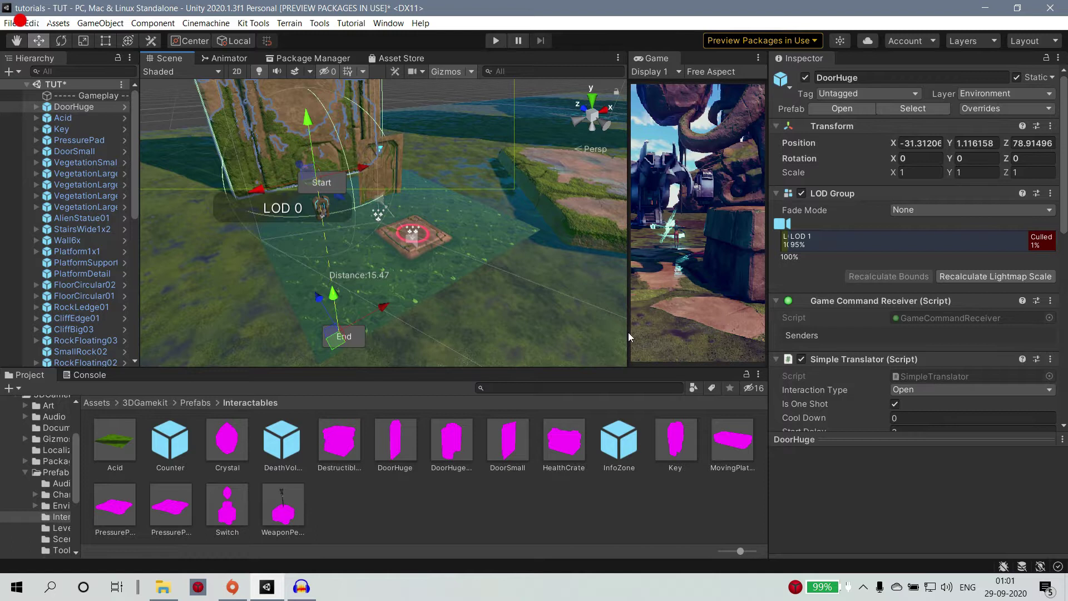
left_click(389, 175)
key("f")
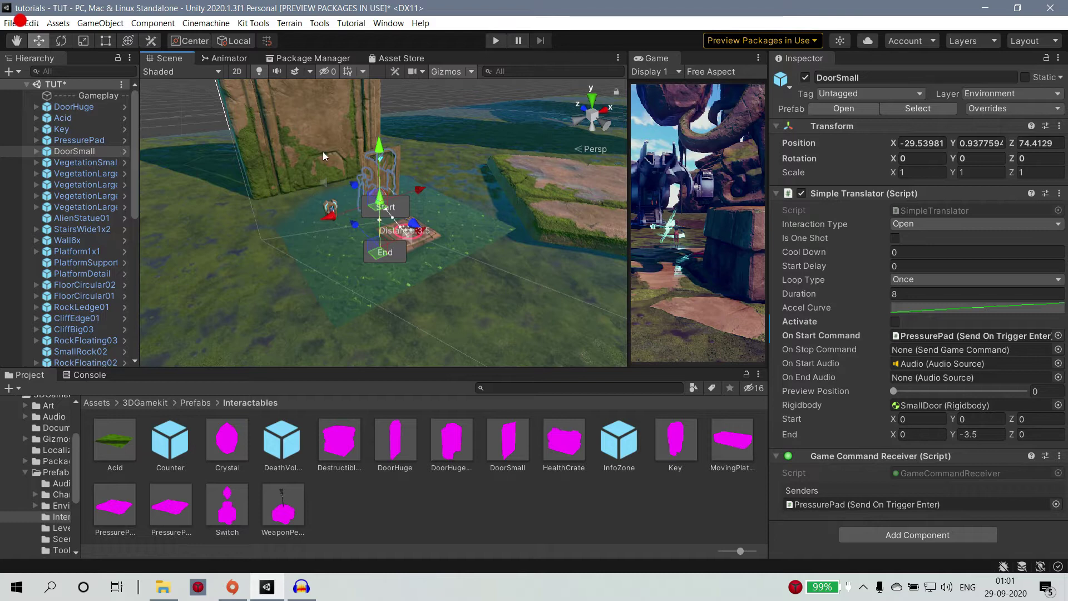
scroll(758, 296, "down", 4)
scroll(757, 300, "up", 2)
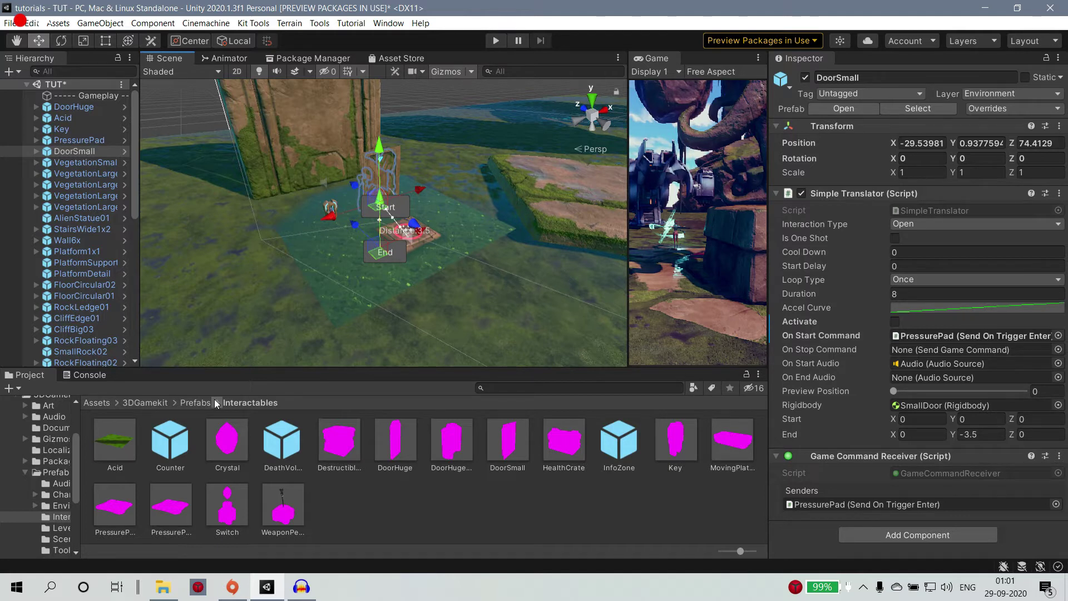
Step: Place a HealthCrate prefab on the ground beside the acid pool and review its component settings
mouse_move(277, 520)
left_mouse_down()
mouse_move(238, 303)
mouse_move(431, 520)
mouse_move(445, 495)
mouse_move(558, 449)
mouse_move(306, 301)
mouse_move(283, 299)
left_mouse_up()
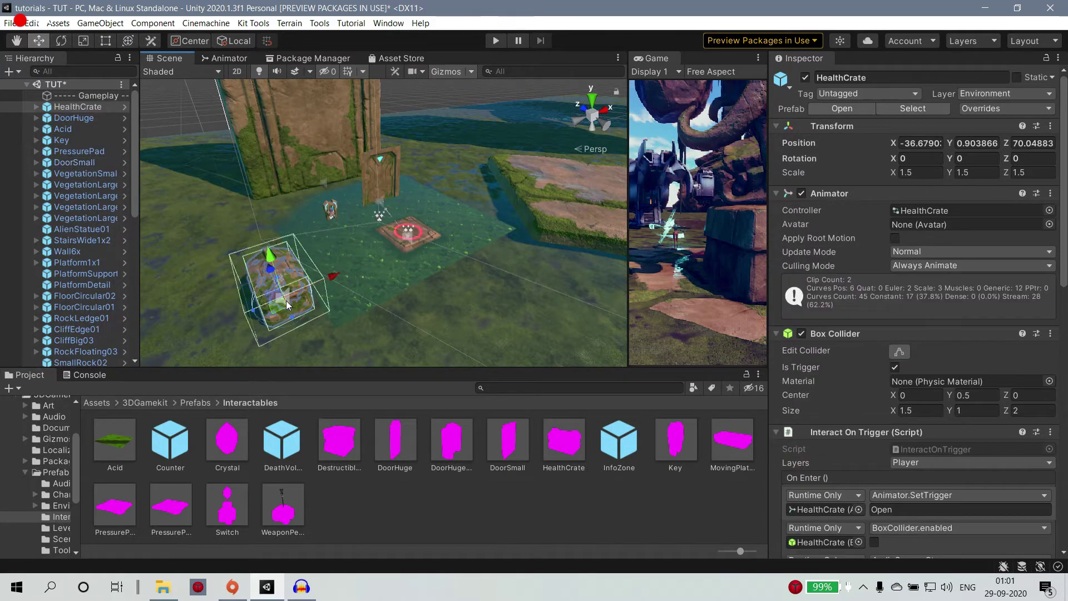
scroll(909, 401, "down", 6)
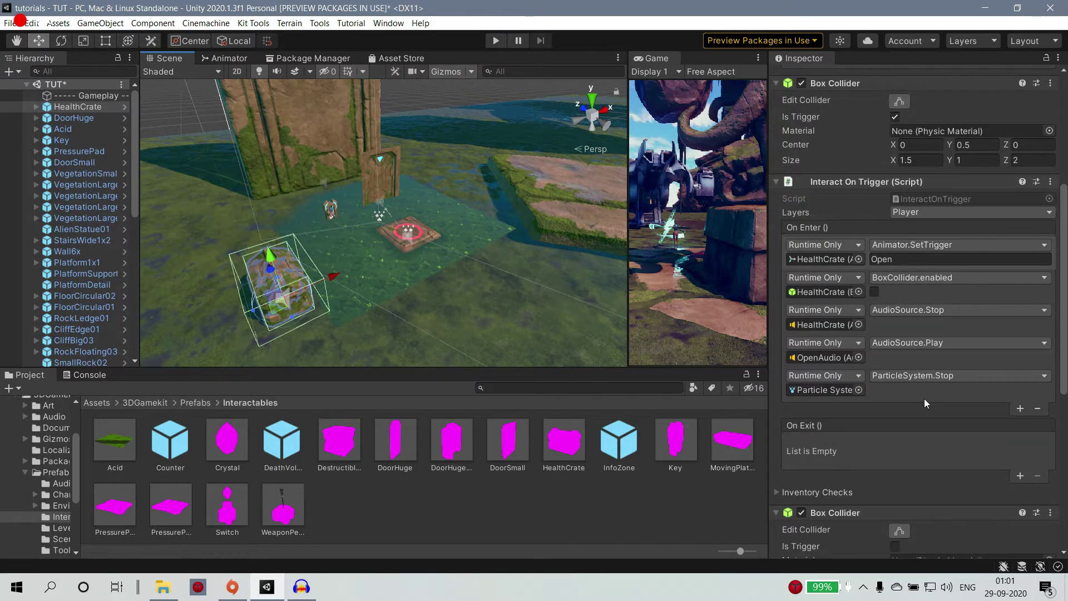
scroll(913, 390, "down", 7)
scroll(878, 272, "up", 5)
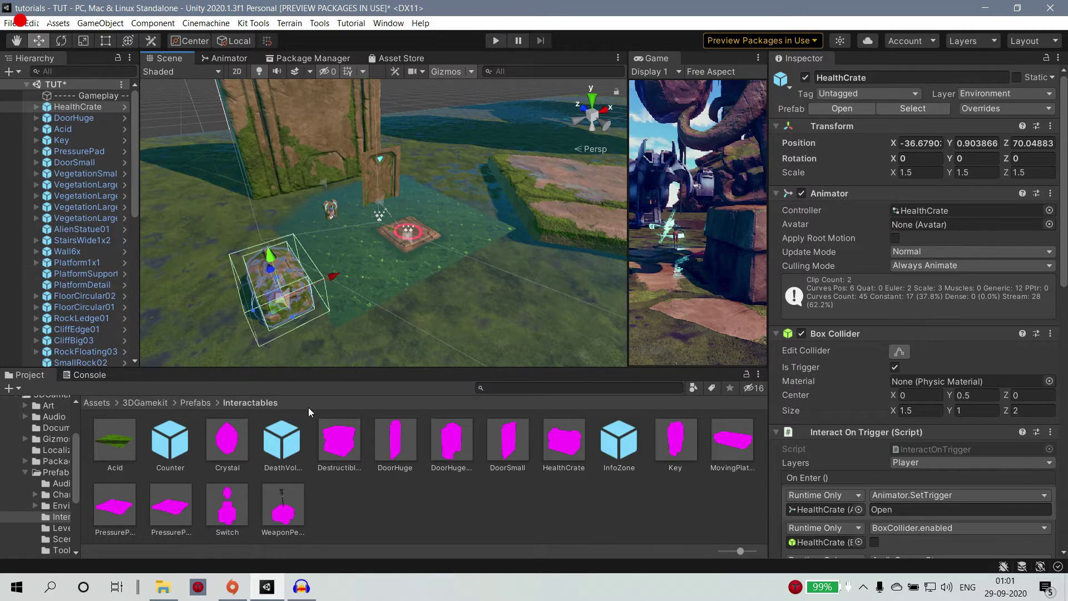
Step: Add another Key on the ground near the pool and a MovingPlatform beside the stone ledges behind it
left_click_drag(509, 312, 525, 285)
left_click(456, 155)
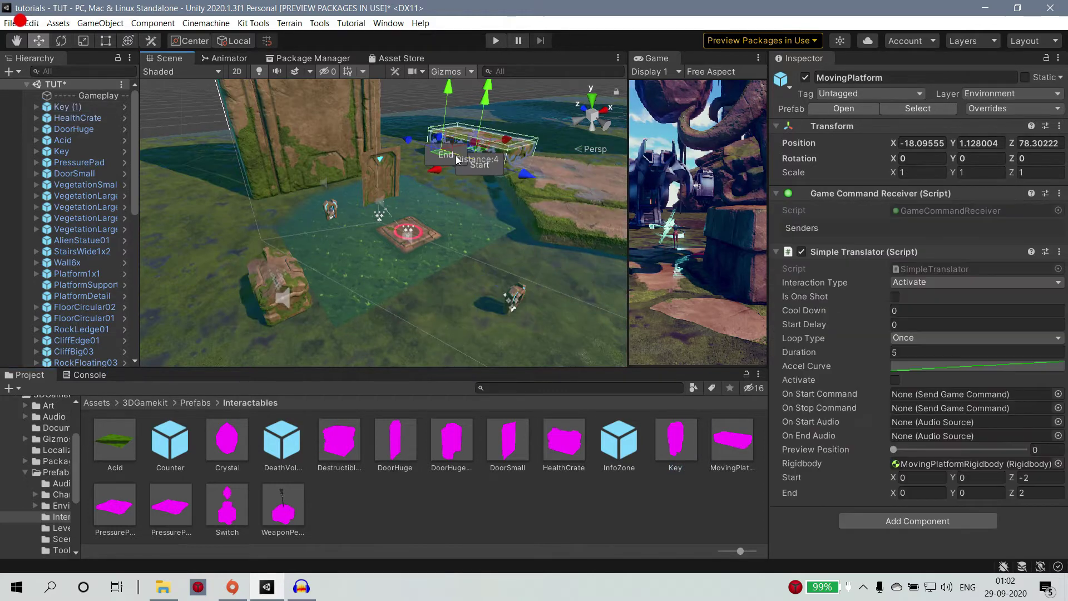
left_click_drag(99, 516, 242, 521)
left_click(621, 314)
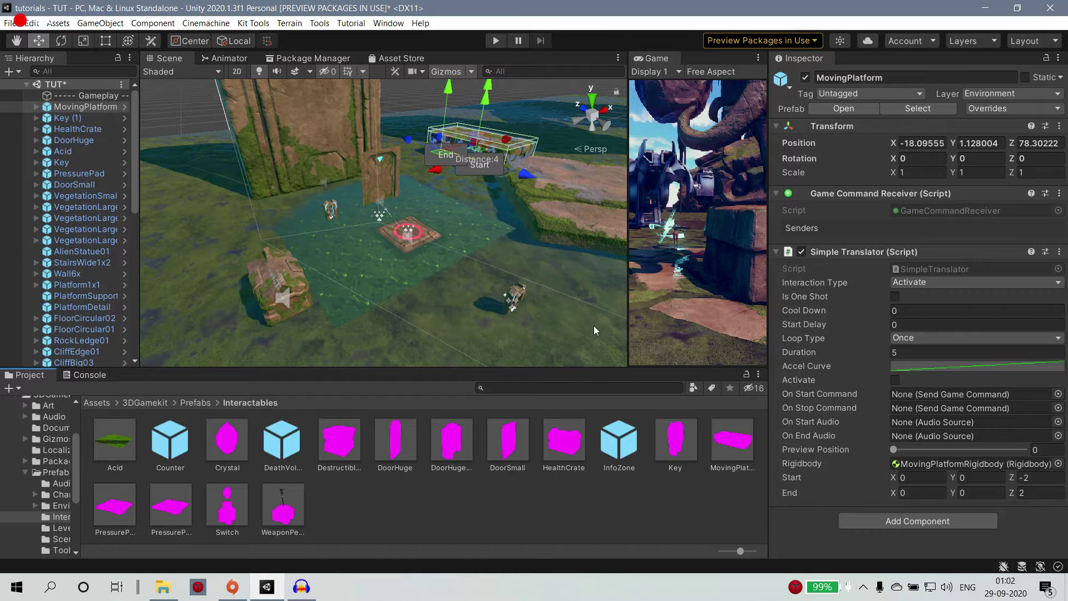
Step: Place a PressurePadTrigger in front of the acid pool and a WeaponPedestal behind the health crate
left_click_drag(171, 504, 419, 322)
left_click_drag(282, 504, 197, 232)
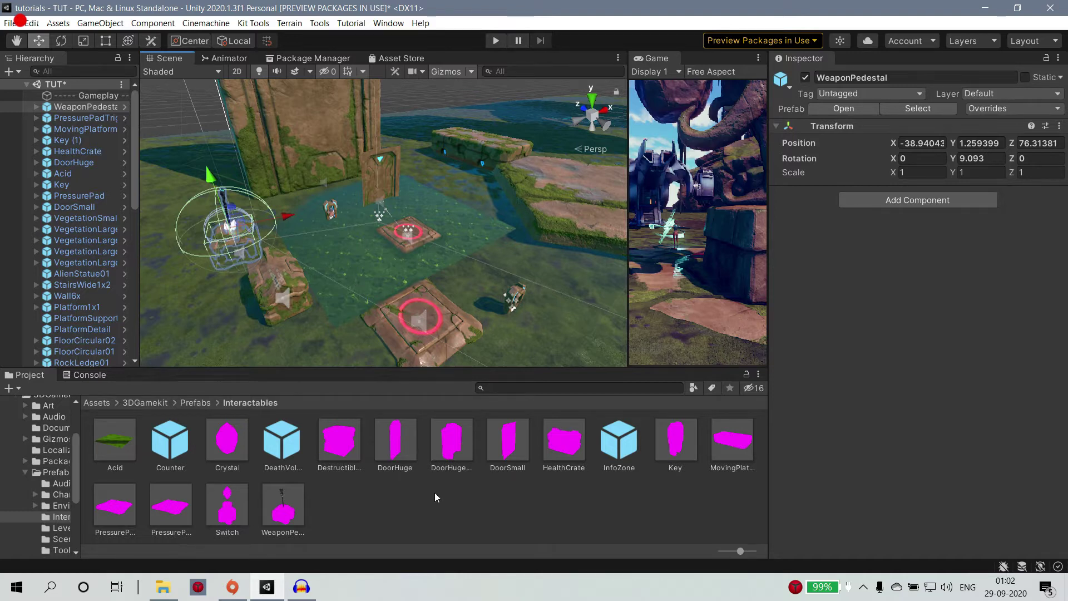
Step: Examine DoorHuge's Simple Translator settings and interaction types, and the PressurePadTrigger's component settings
left_click(84, 162)
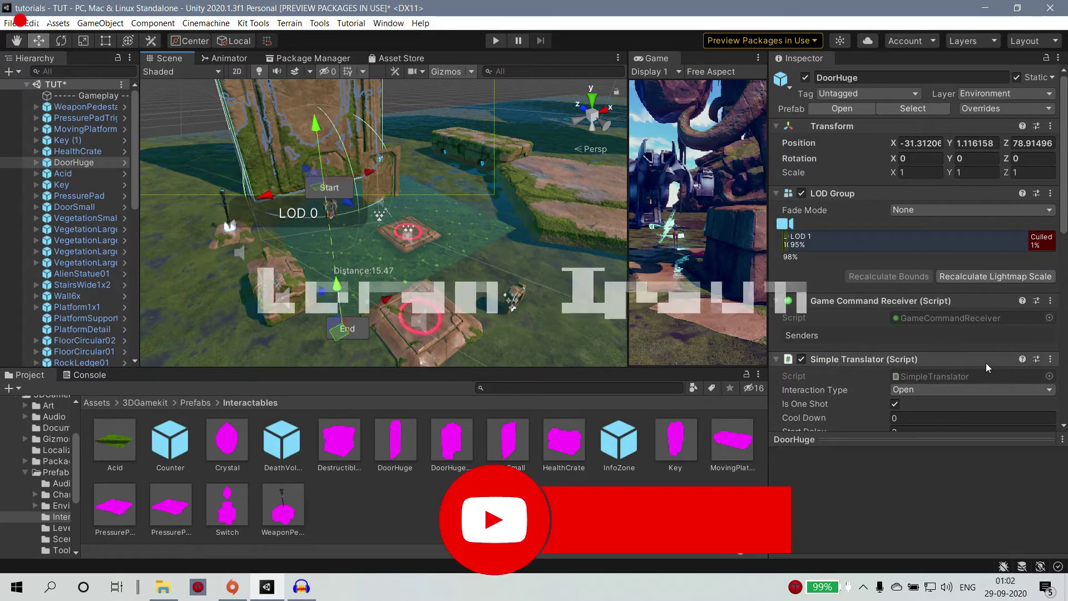
scroll(876, 367, "down", 5)
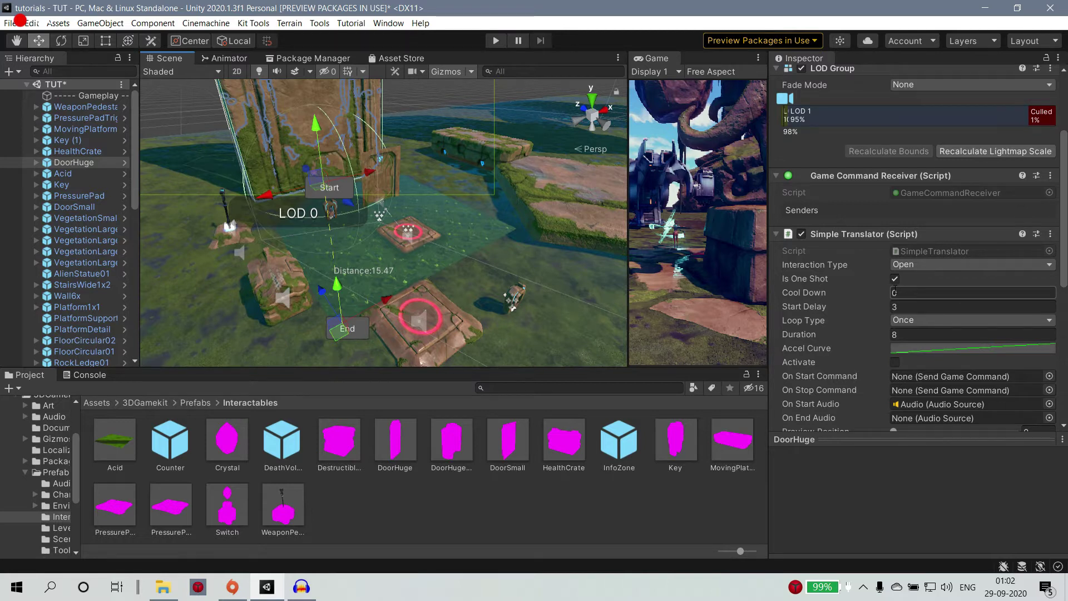
left_click(922, 268)
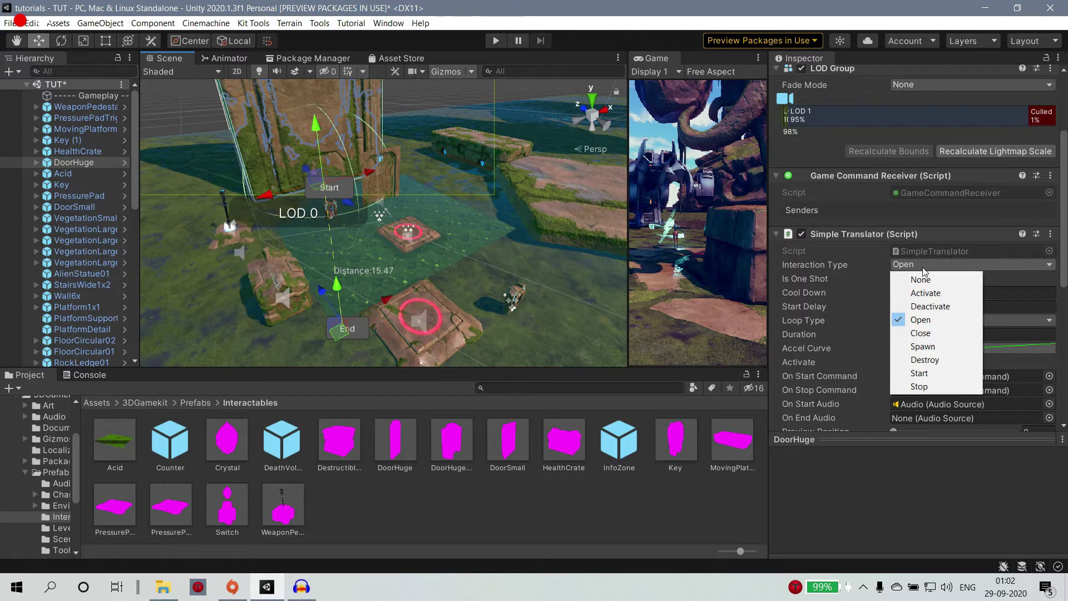
left_click(923, 268)
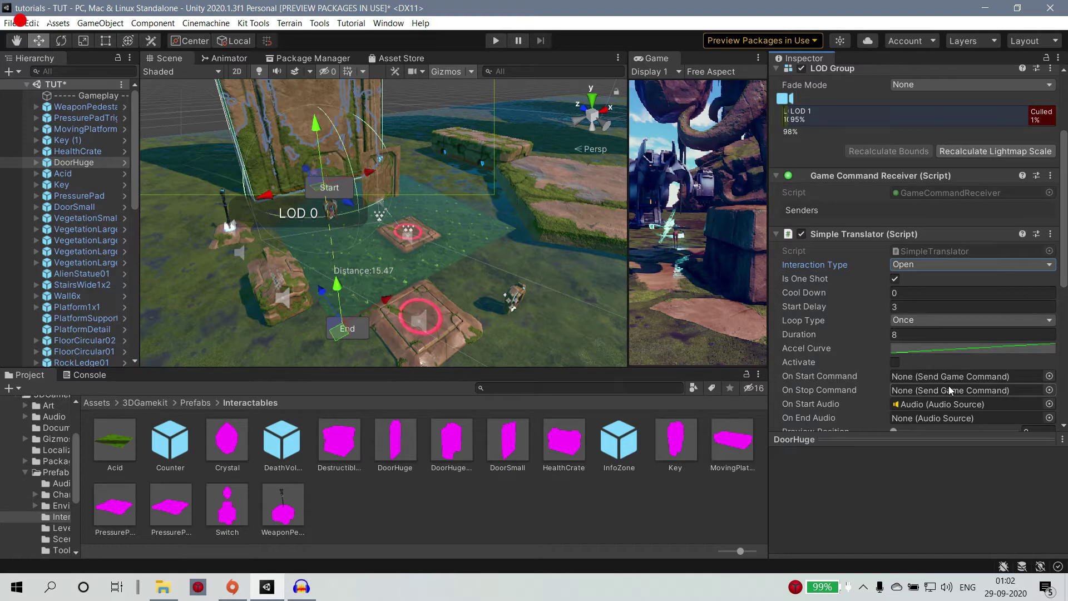
scroll(860, 390, "down", 4)
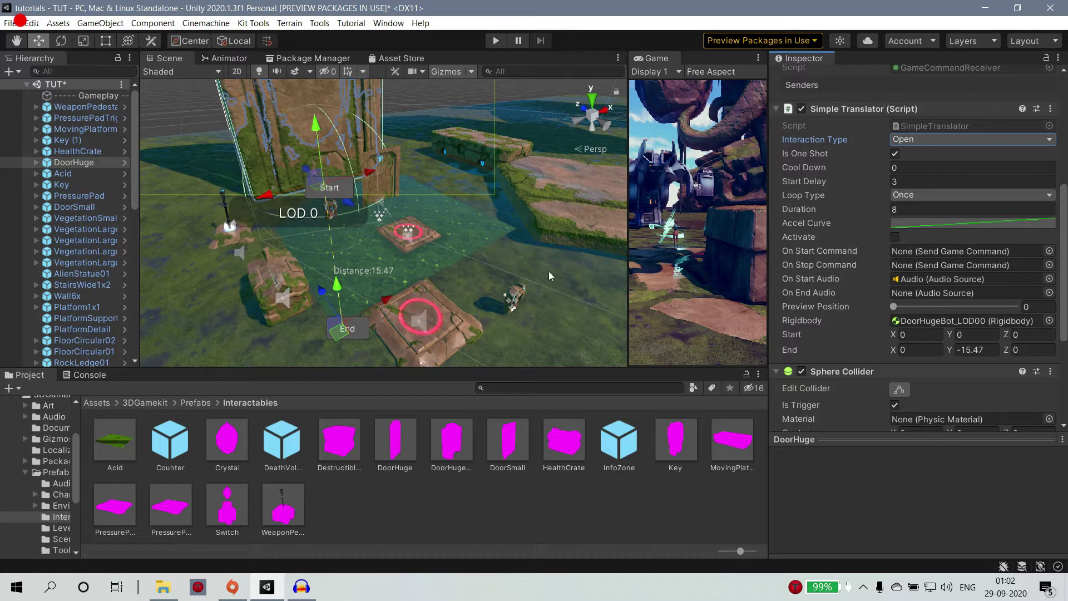
left_click(420, 318)
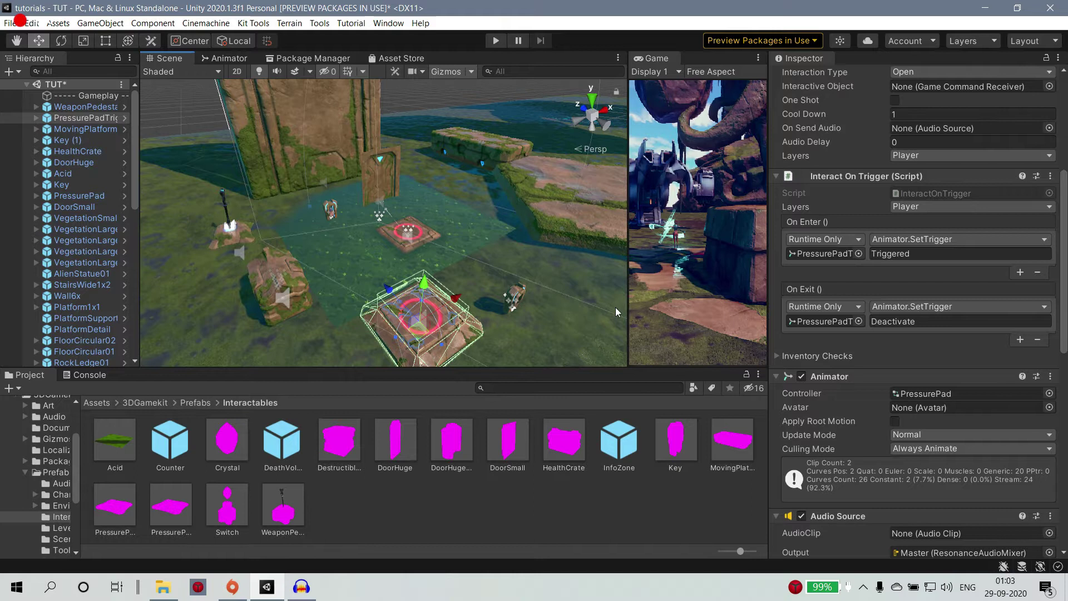
left_click(570, 292)
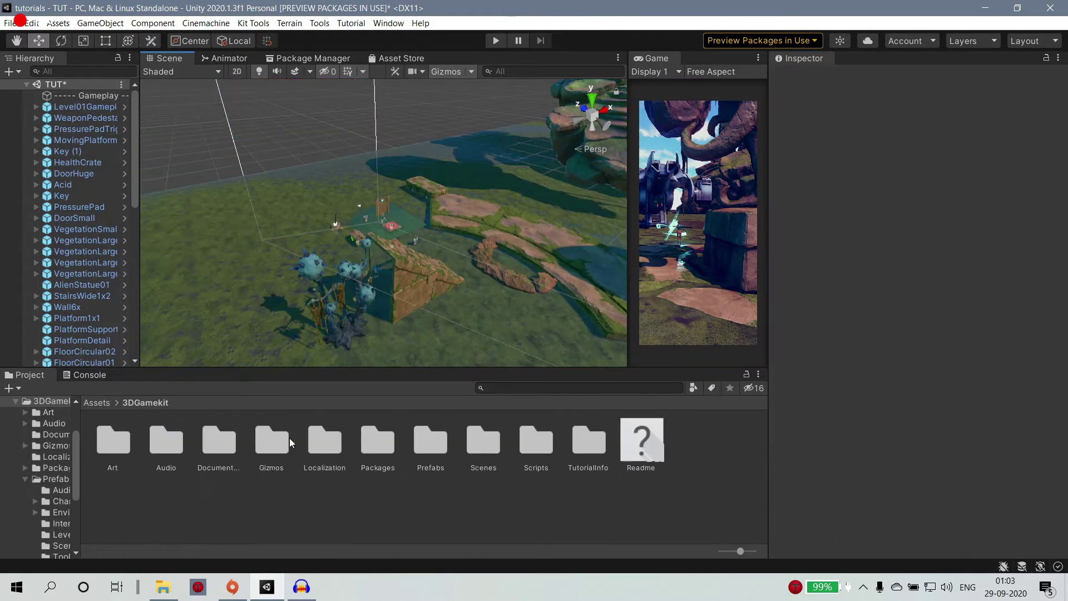
Step: Open the LevelPrefabs folder inside the 3DGamekit Prefabs and look over its level prefabs
left_click(432, 439)
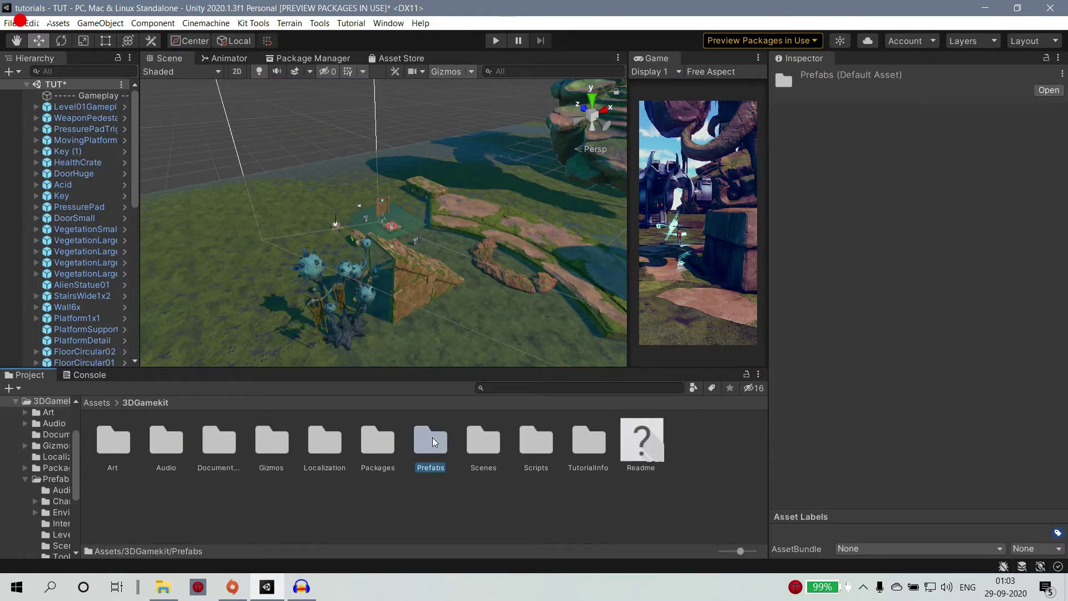
double_click(432, 437)
left_click(331, 455)
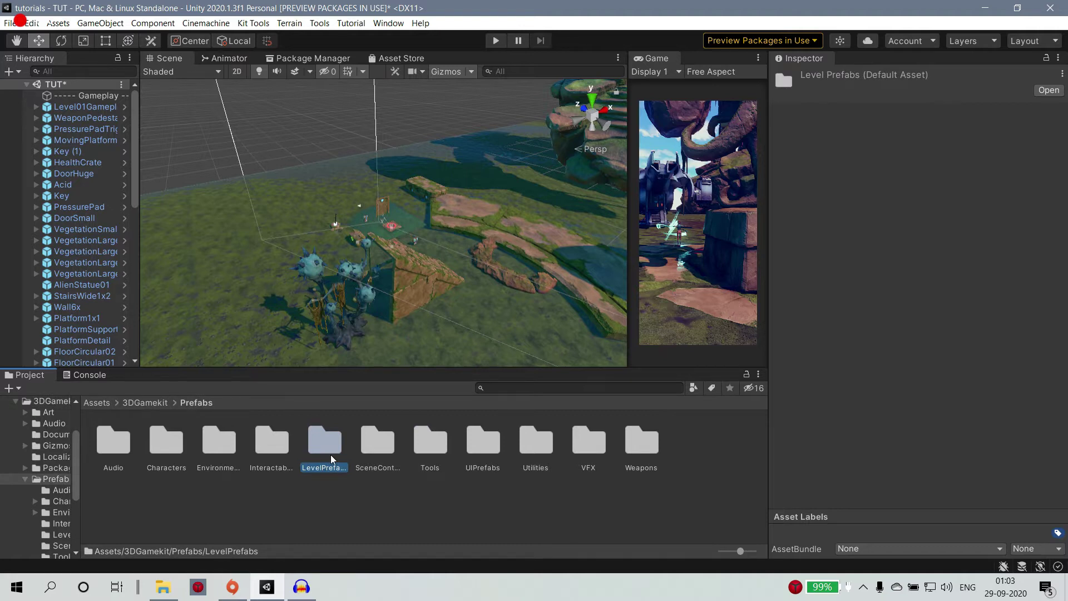
double_click(331, 455)
left_click_drag(579, 454, 650, 479)
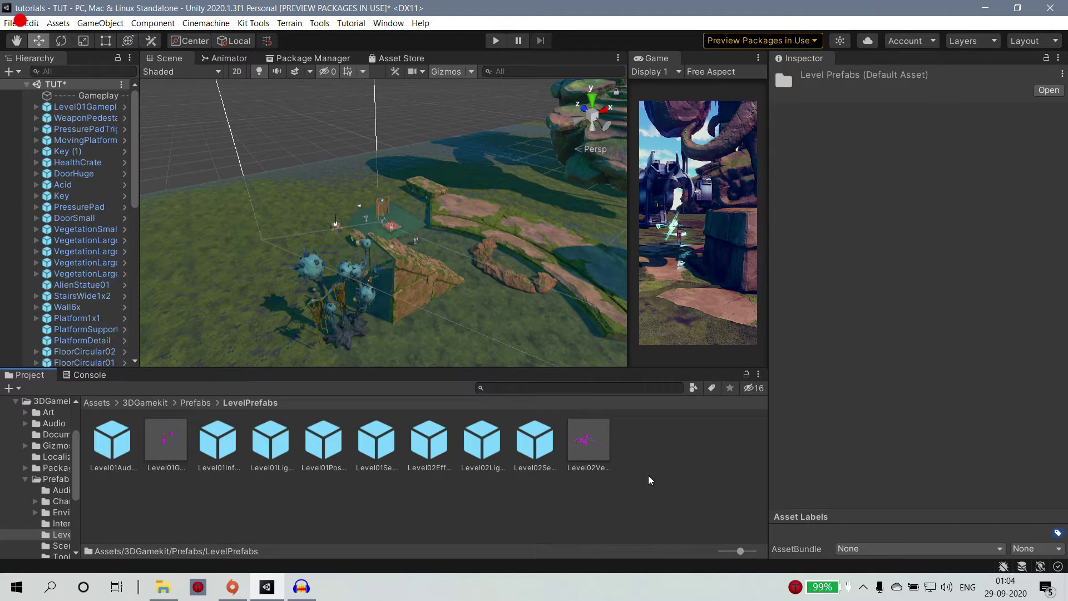
scroll(548, 325, "down", 10)
left_click_drag(584, 443, 653, 461)
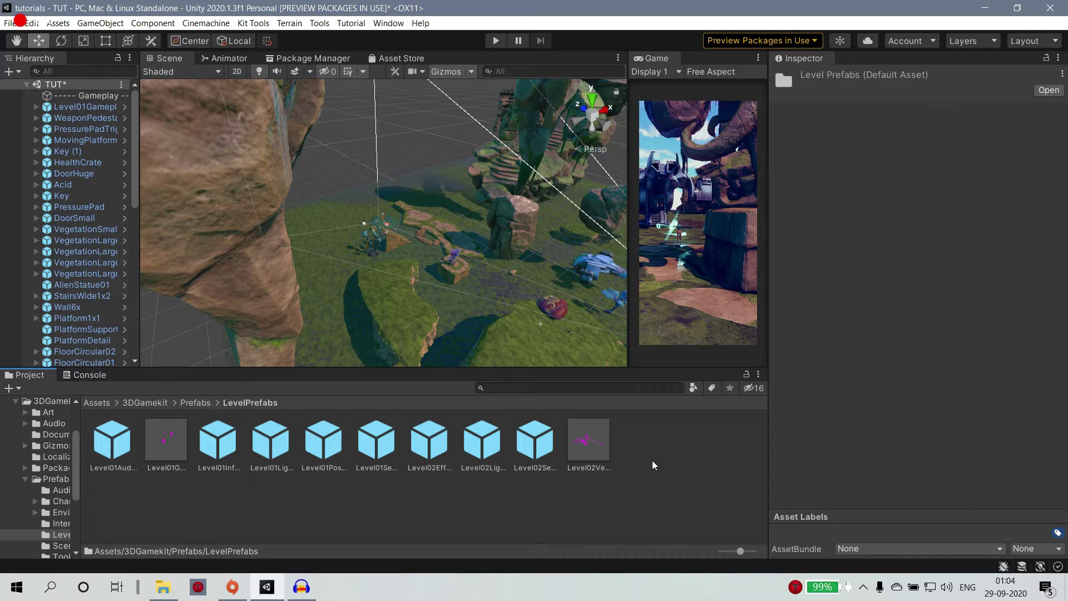
left_click_drag(209, 437, 631, 458)
Step: Look through the SceneControl and Tools prefab folders
left_click(199, 403)
double_click(360, 448)
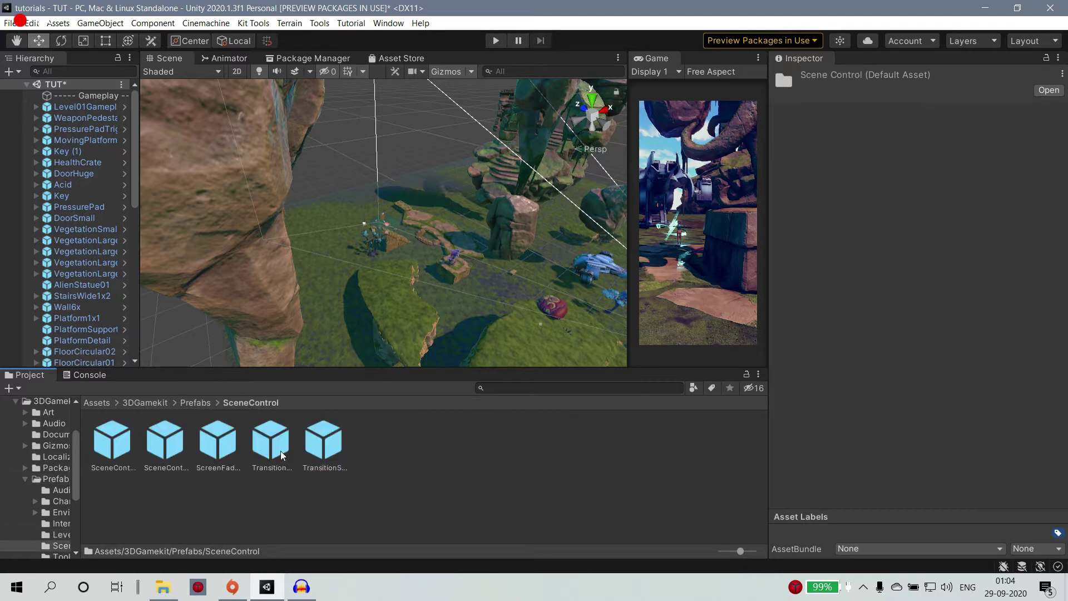
left_click(198, 403)
double_click(436, 445)
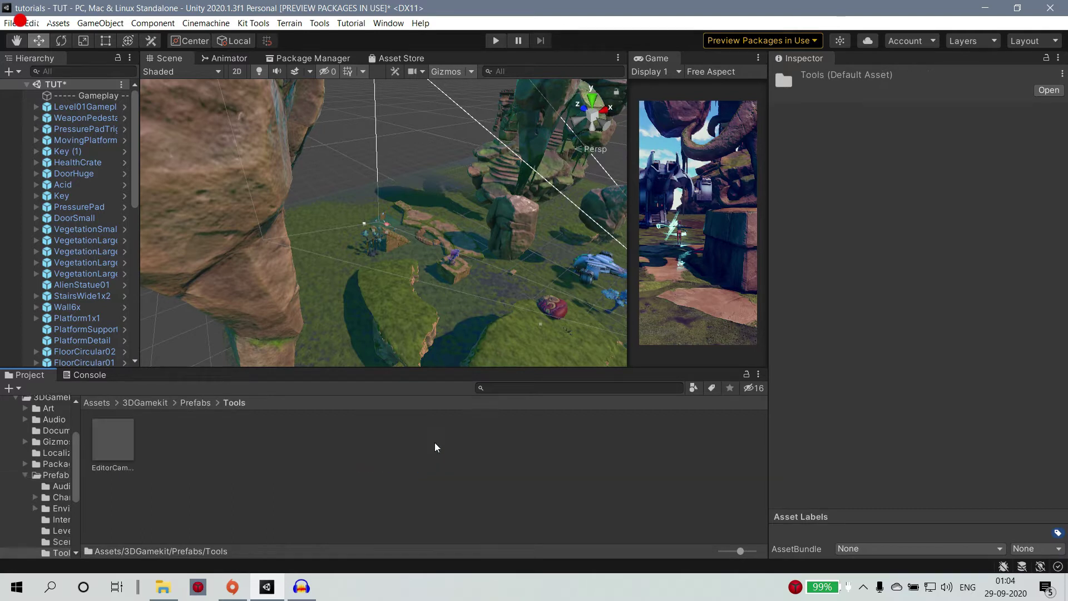
Step: Look through the UIPrefabs and Utilities prefab folders
left_click(187, 403)
double_click(493, 453)
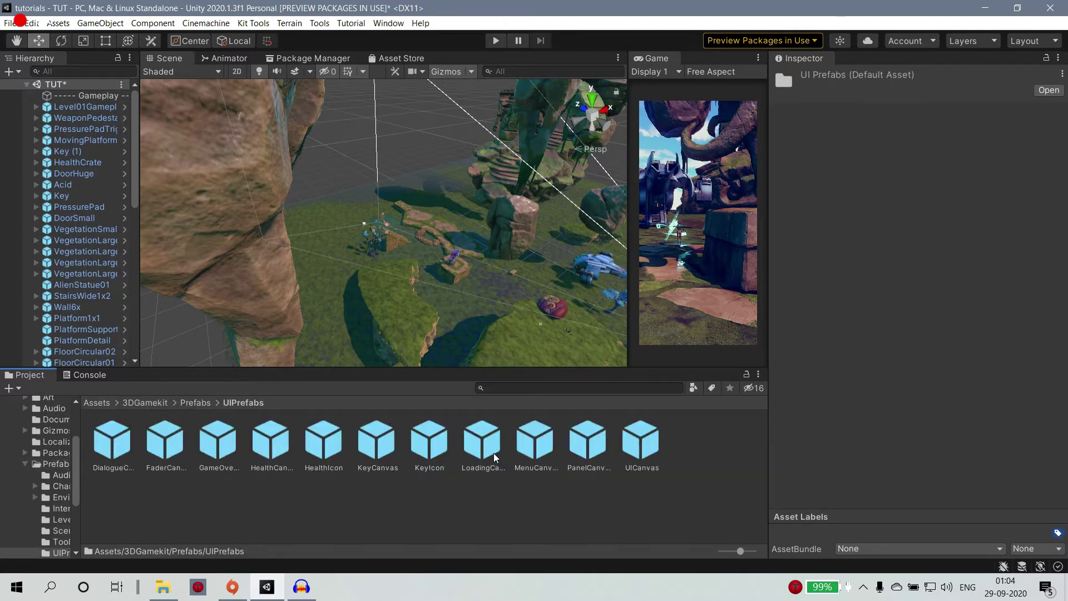
left_click(181, 403)
left_click(541, 457)
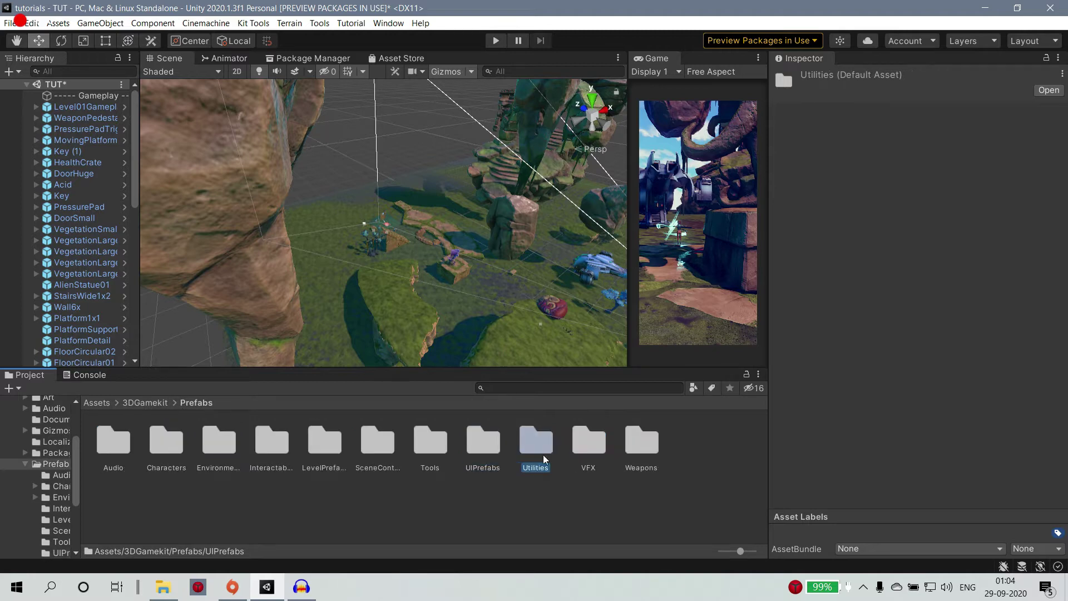
double_click(543, 455)
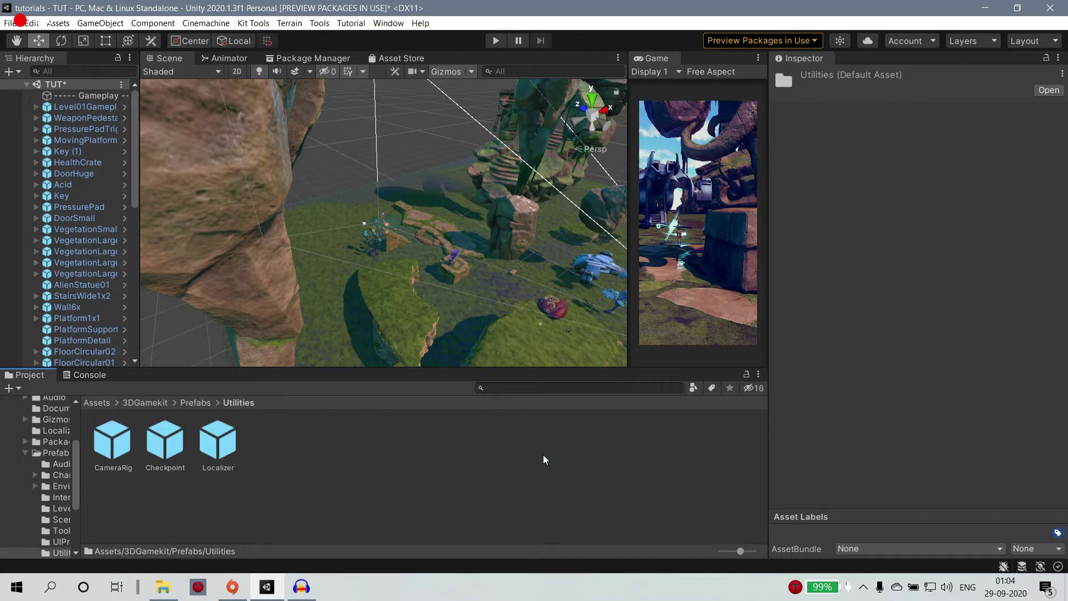
Step: Look through the Weapons prefab folder and return to the Prefabs folder
left_click(187, 405)
double_click(646, 445)
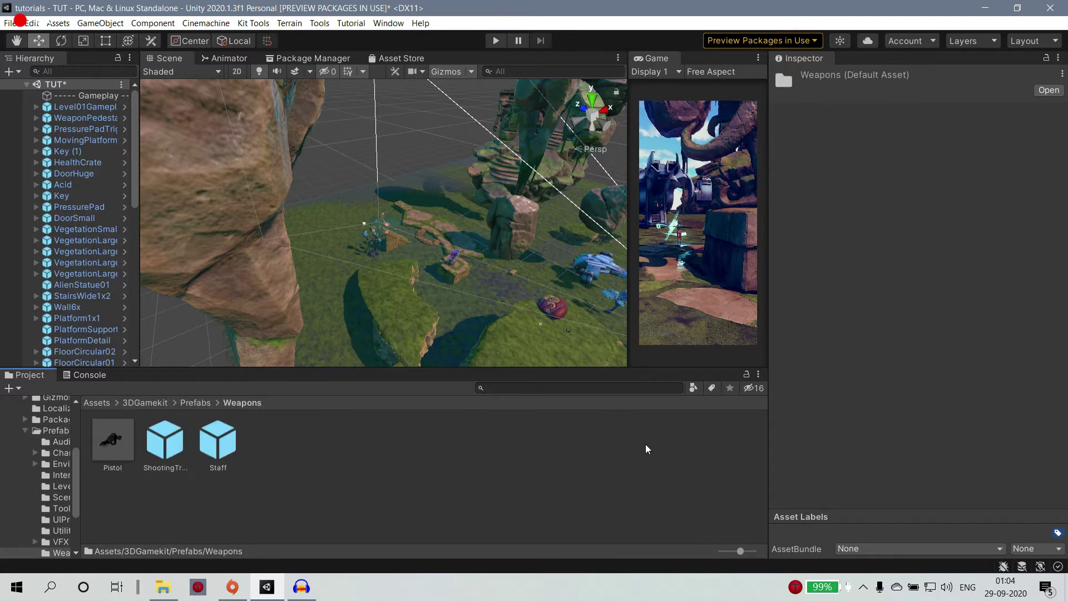
left_click(196, 403)
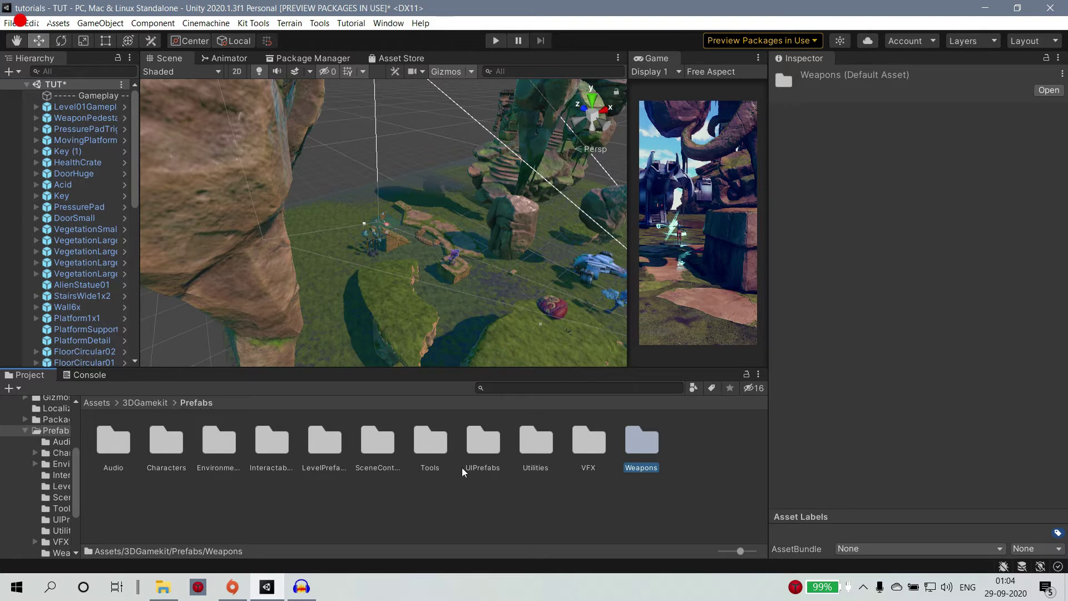
Step: Place two ChomperRagdoll prefabs, a Grenadier and a SpitterRagdoll in the level from the Characters > Enemies prefab folders
double_click(170, 445)
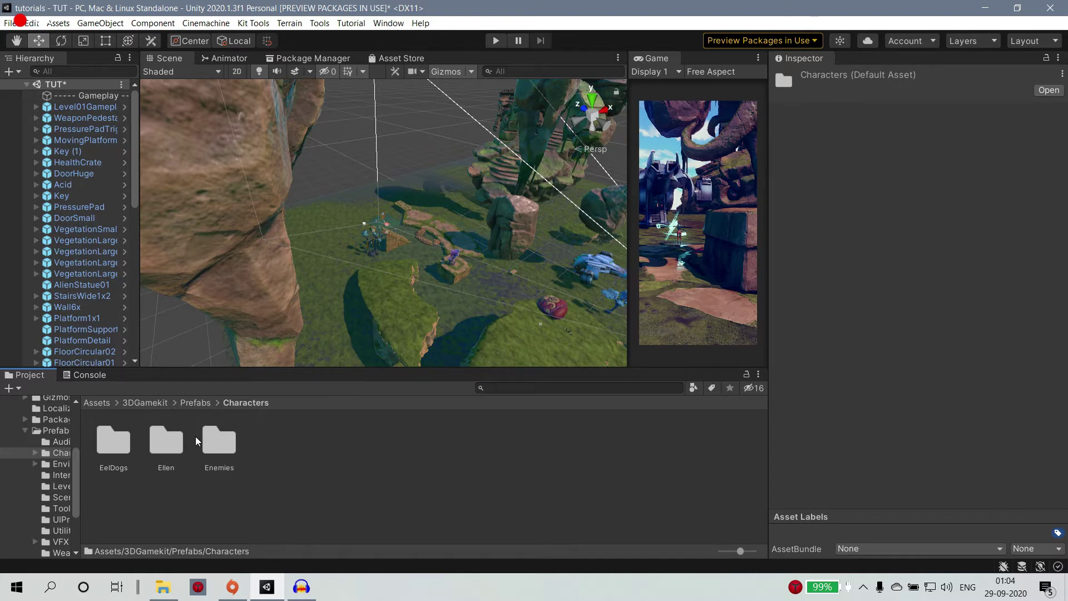
double_click(227, 438)
double_click(118, 445)
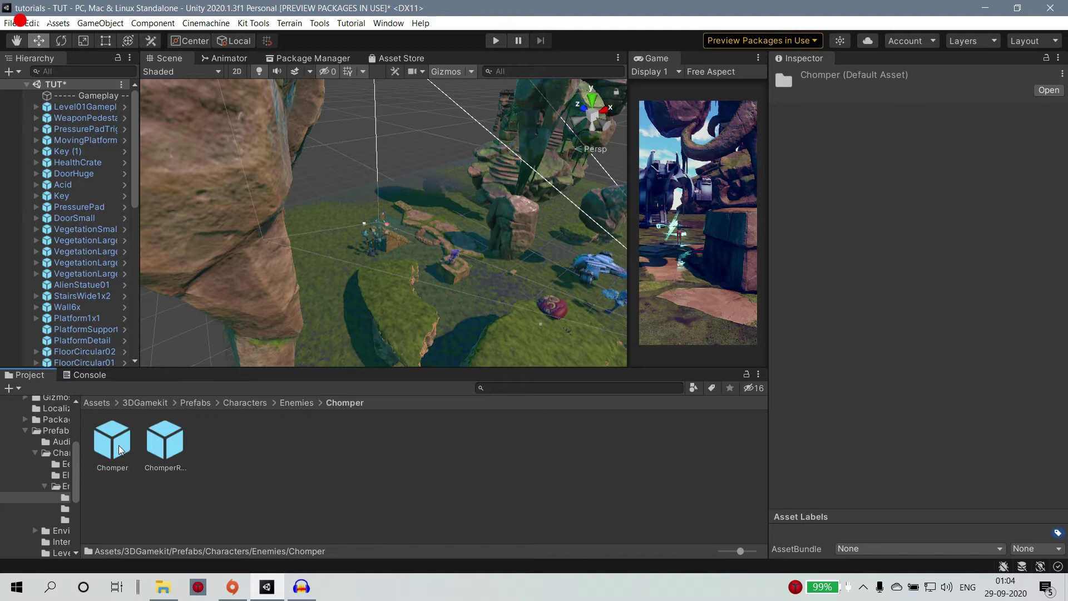
left_click_drag(119, 450, 460, 301)
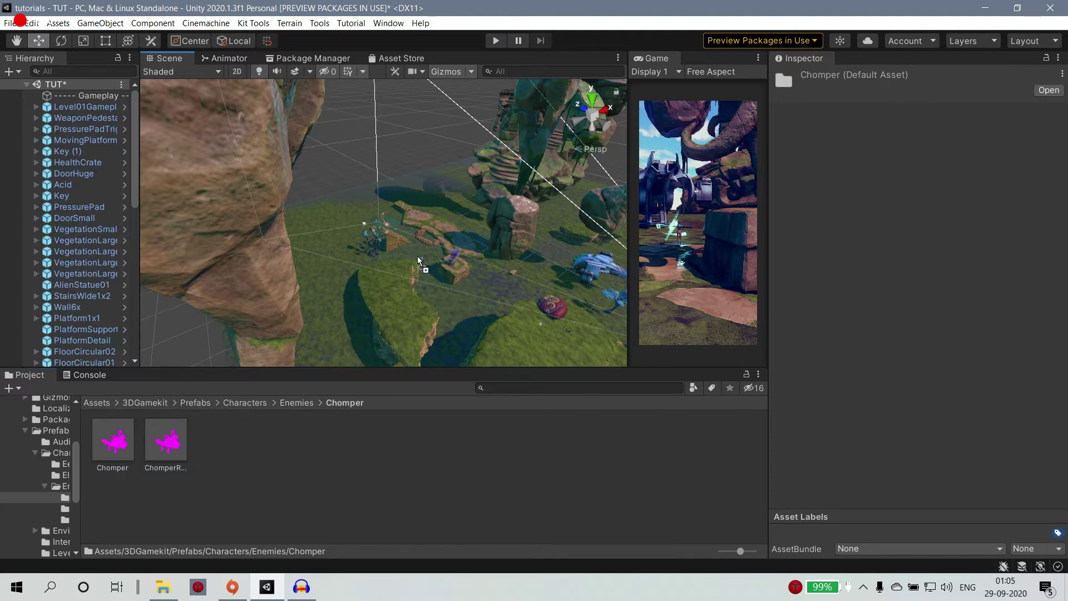
left_click_drag(551, 251, 488, 264)
left_click_drag(553, 279, 497, 296)
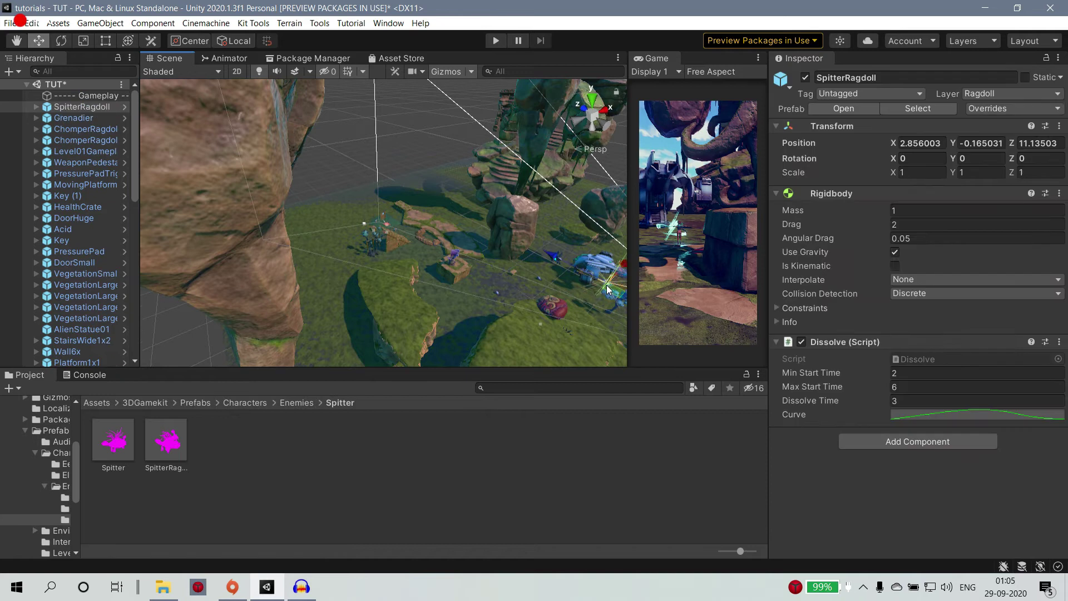
Step: Frame the SpitterRagdoll in the scene and place a Spitter prefab beside it
key("f")
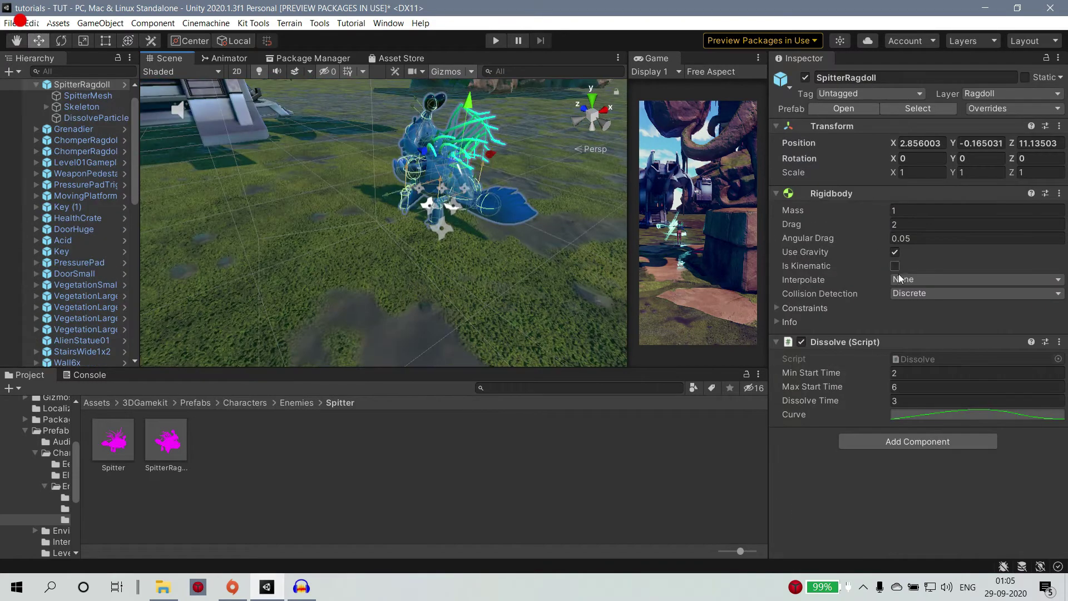
left_click(453, 172)
scroll(913, 356, "down", 10)
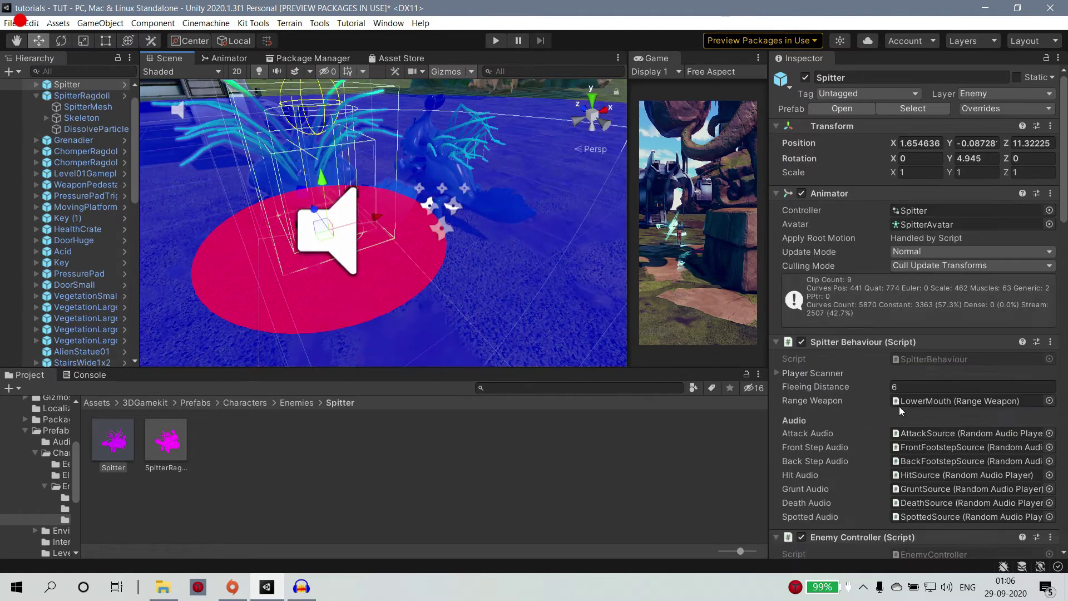
Step: Examine the Spitter's component settings, its mesh and its range area in the scene
scroll(916, 174, "down", 15)
scroll(916, 174, "up", 12)
scroll(435, 242, "down", 10)
scroll(912, 223, "up", 3)
left_click(381, 487)
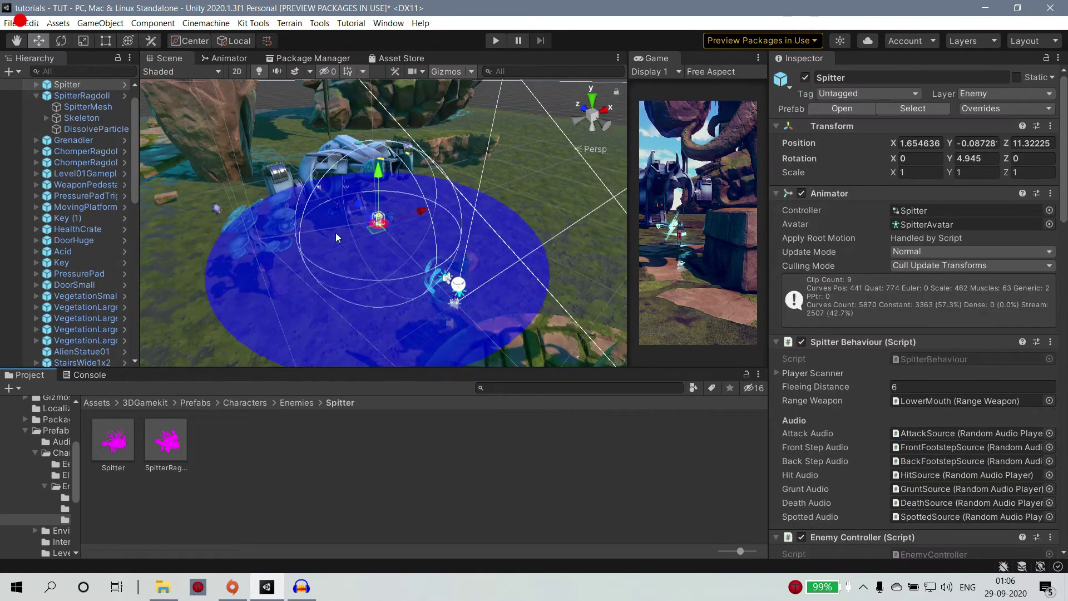
scroll(392, 228, "up", 8)
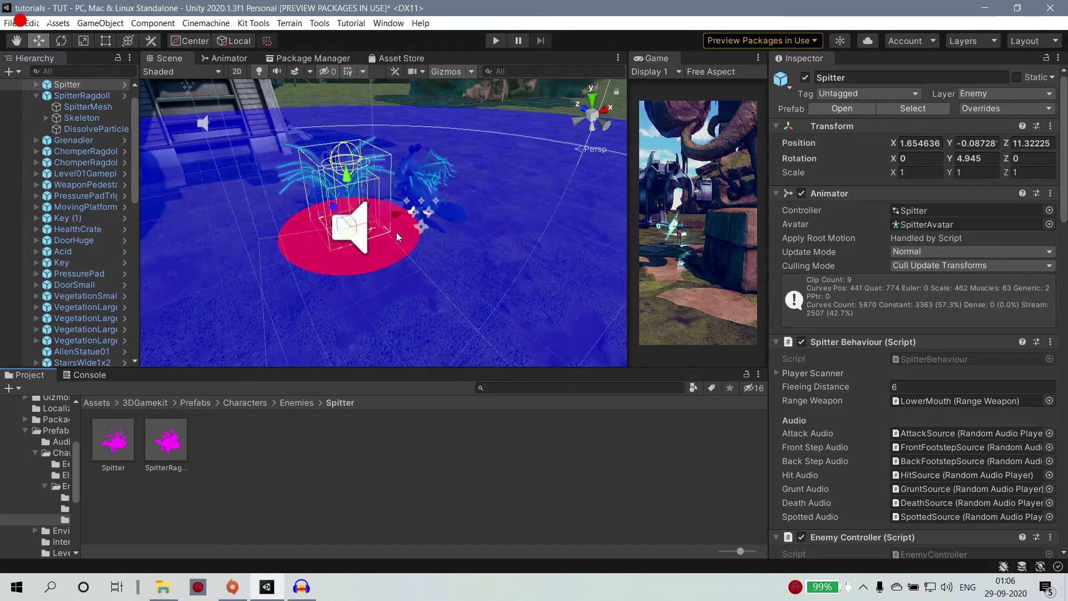
scroll(396, 232, "down", 3)
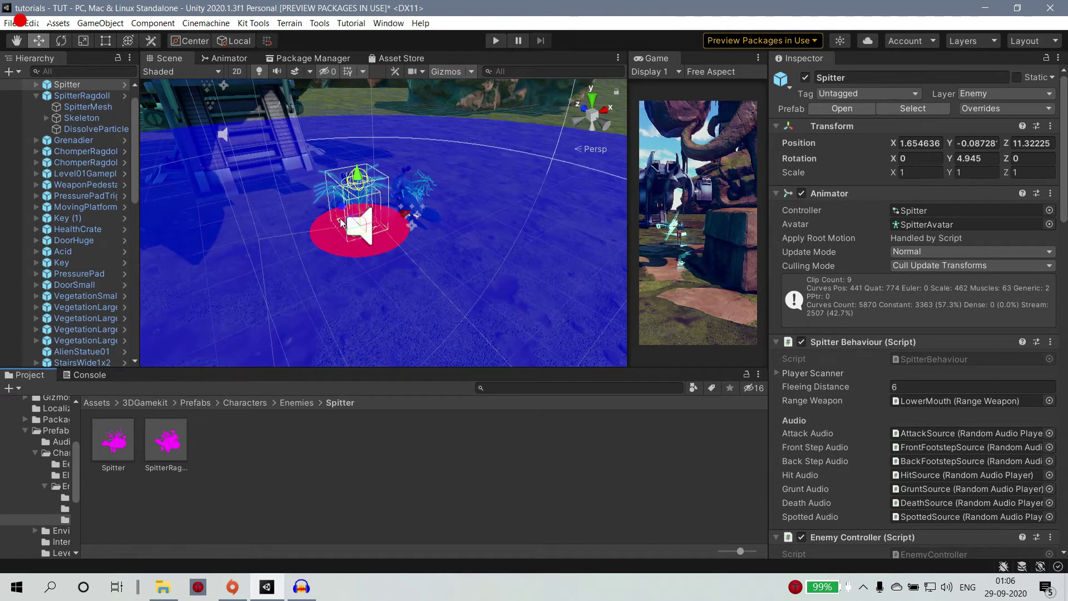
left_click(357, 216)
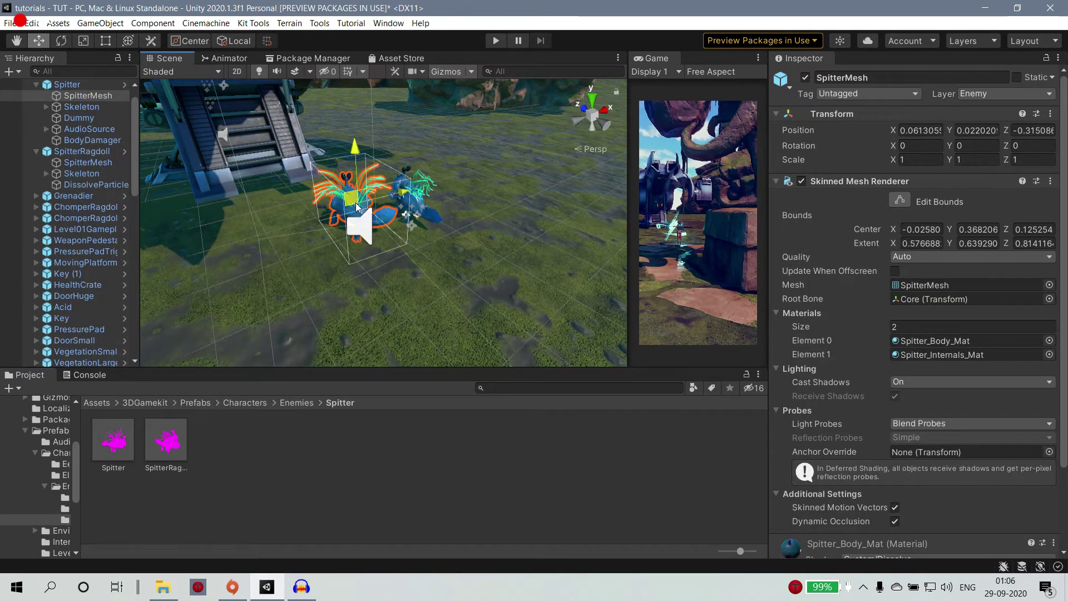
left_click(335, 213)
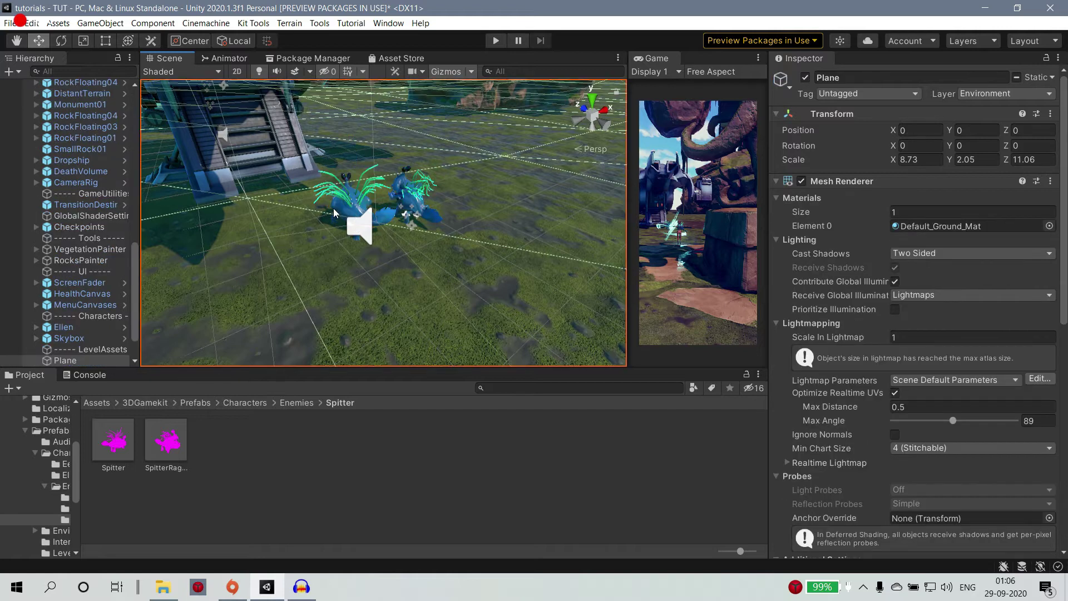
left_click(335, 213)
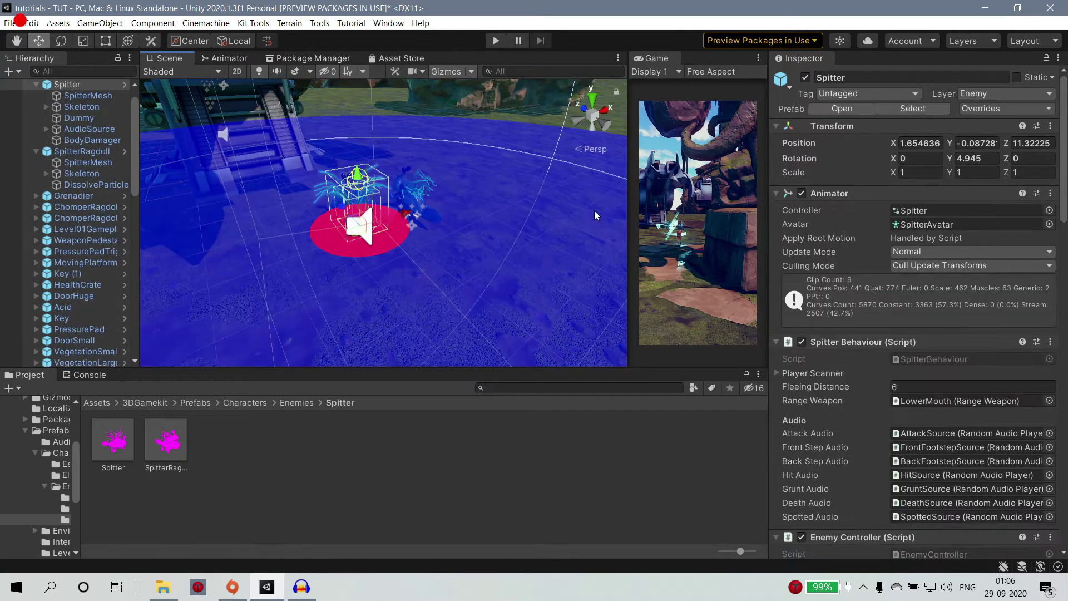
key("f")
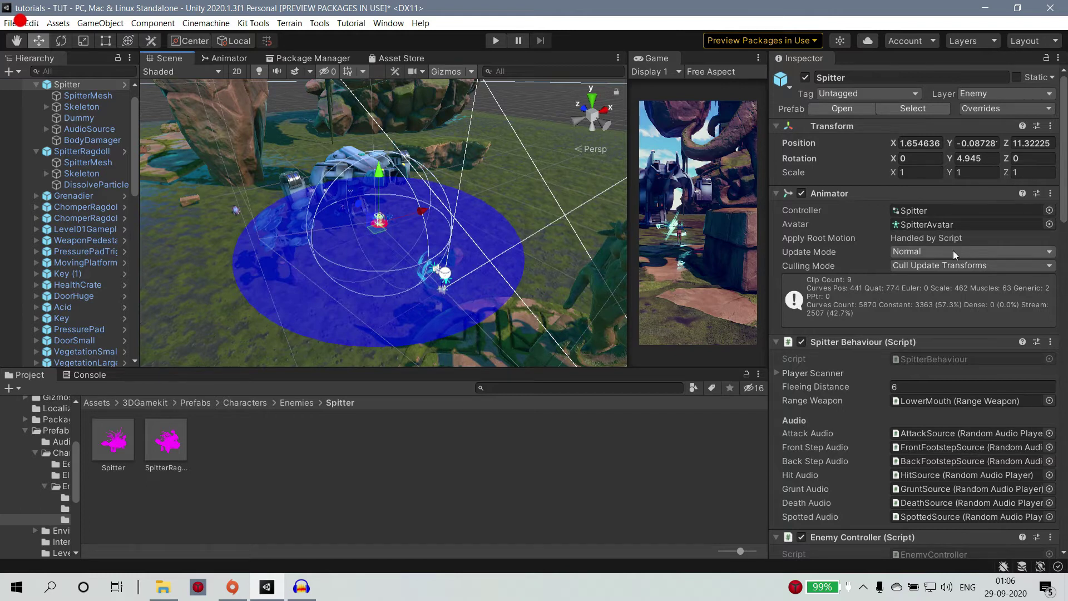
Step: Set the Spitter's Fleeing Distance to 9.46 and its Nav Mesh Agent Speed to 5.58
left_click_drag(853, 388, 931, 390)
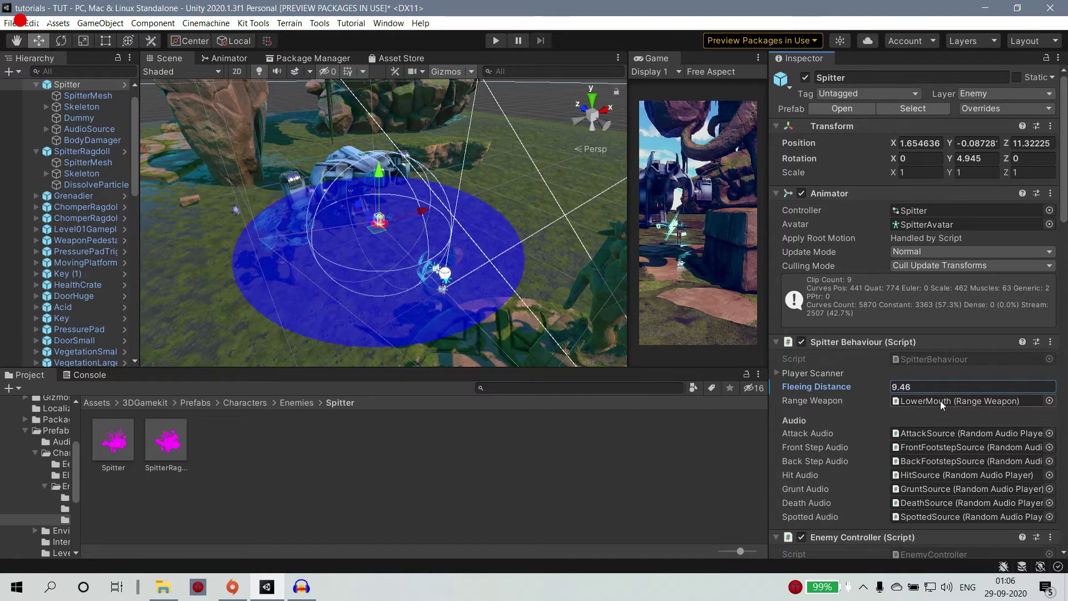
scroll(943, 416, "down", 3)
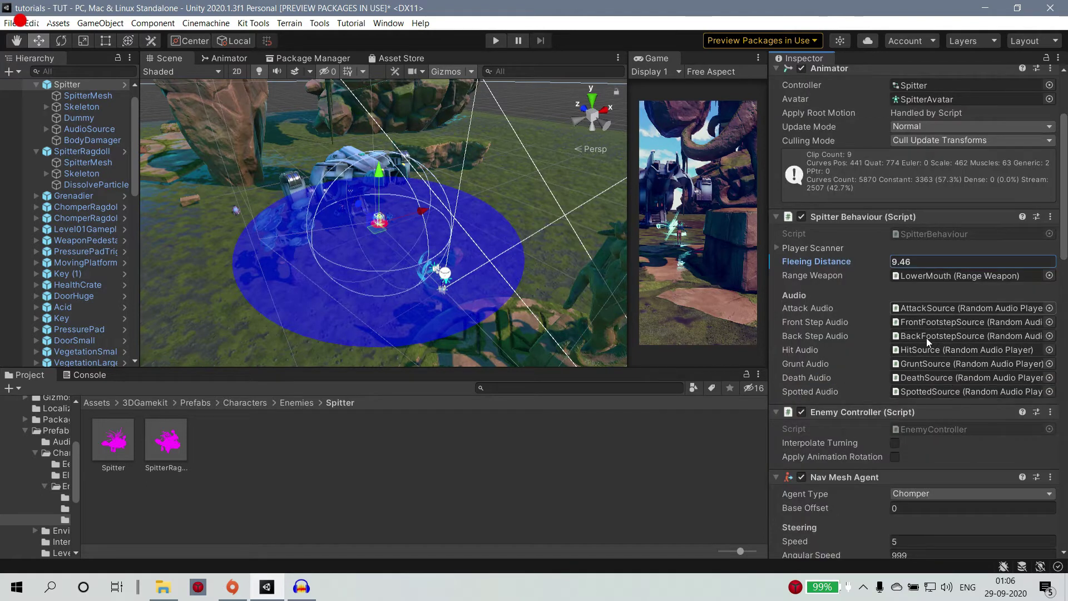
scroll(926, 339, "down", 3)
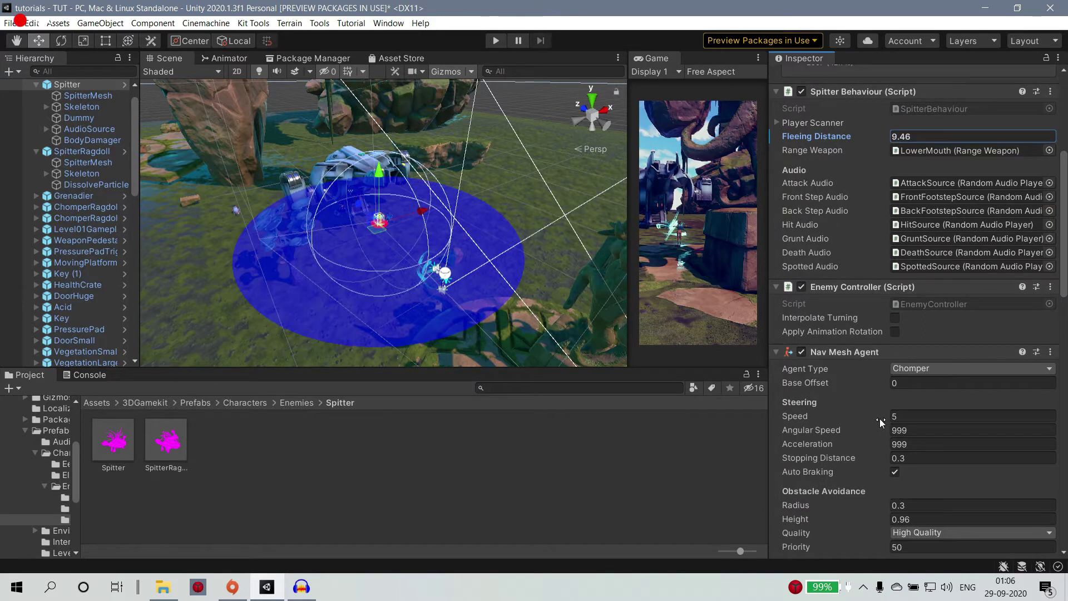
left_click_drag(886, 416, 880, 416)
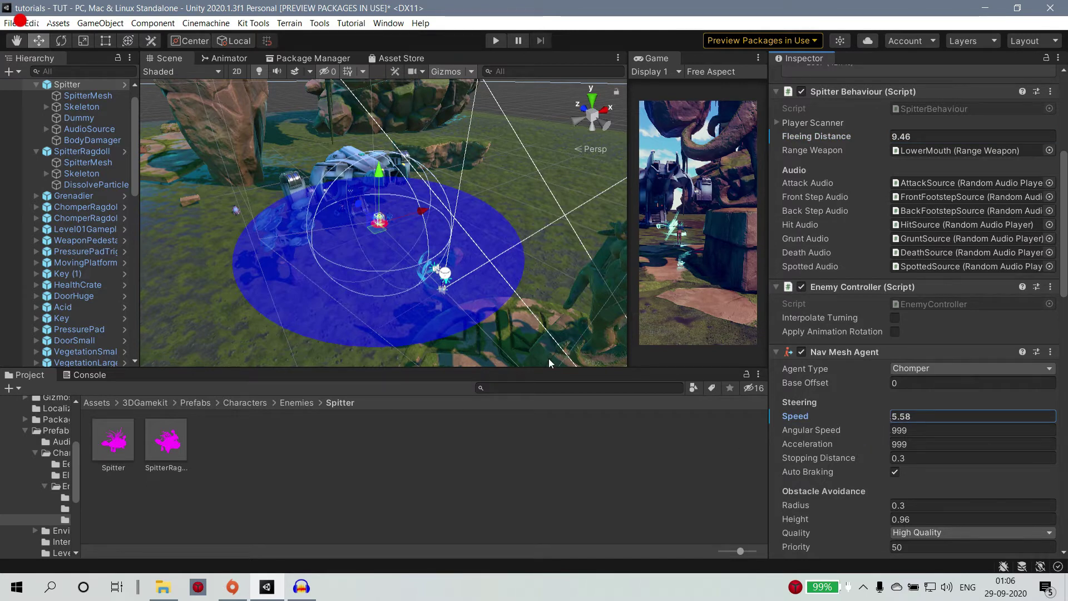
Step: Set the Spitter's obstacle avoidance Radius to 5.7 and Height to 1.65, and look over its Damageable settings
scroll(985, 491, "down", 3)
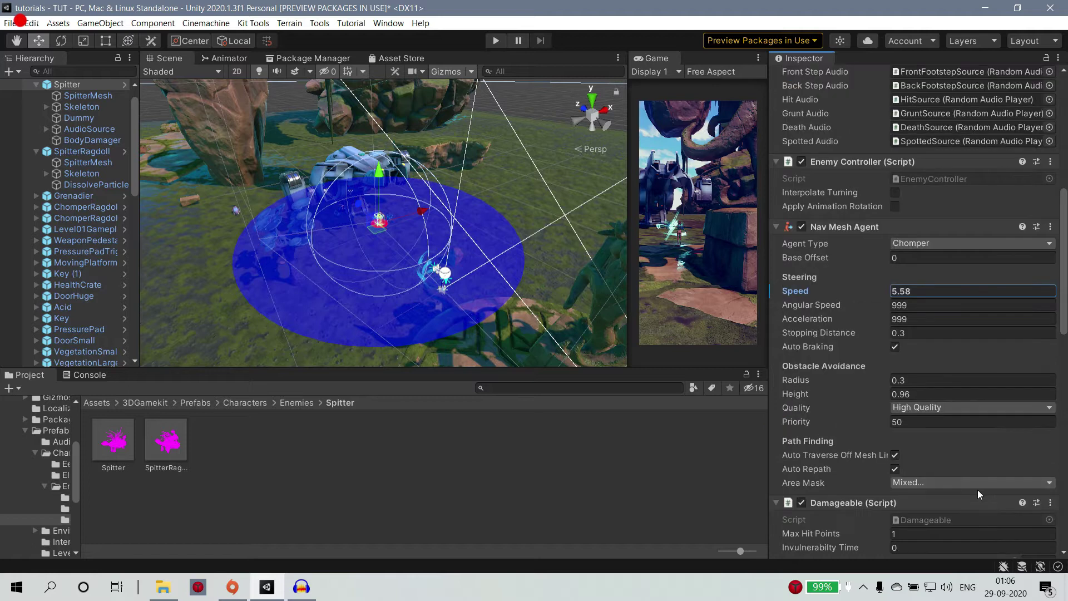
left_click_drag(871, 381, 902, 399)
left_click(906, 397)
type("2.33")
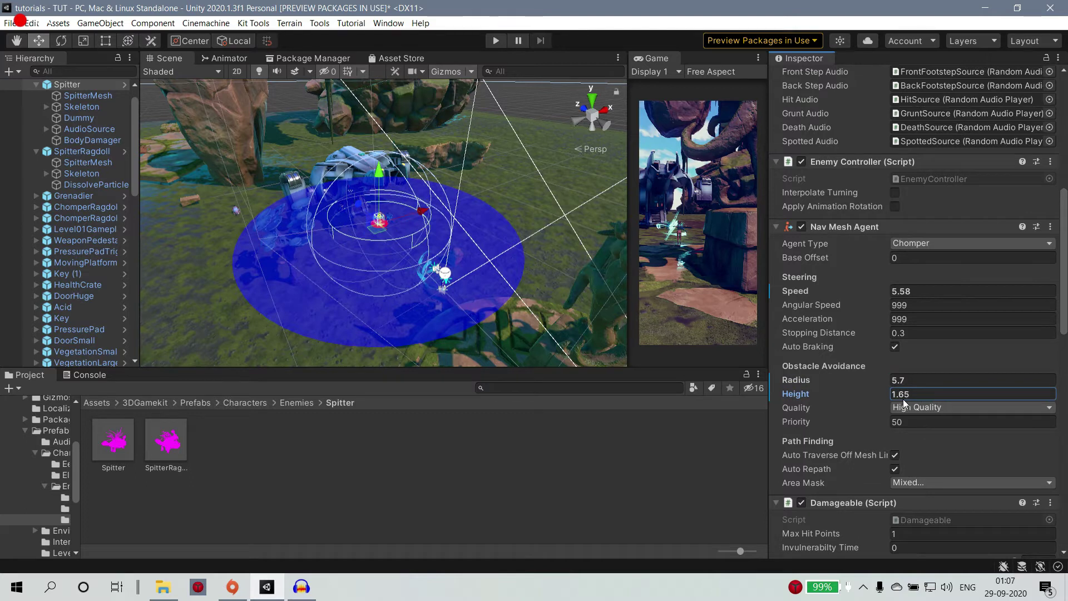
scroll(907, 445, "down", 6)
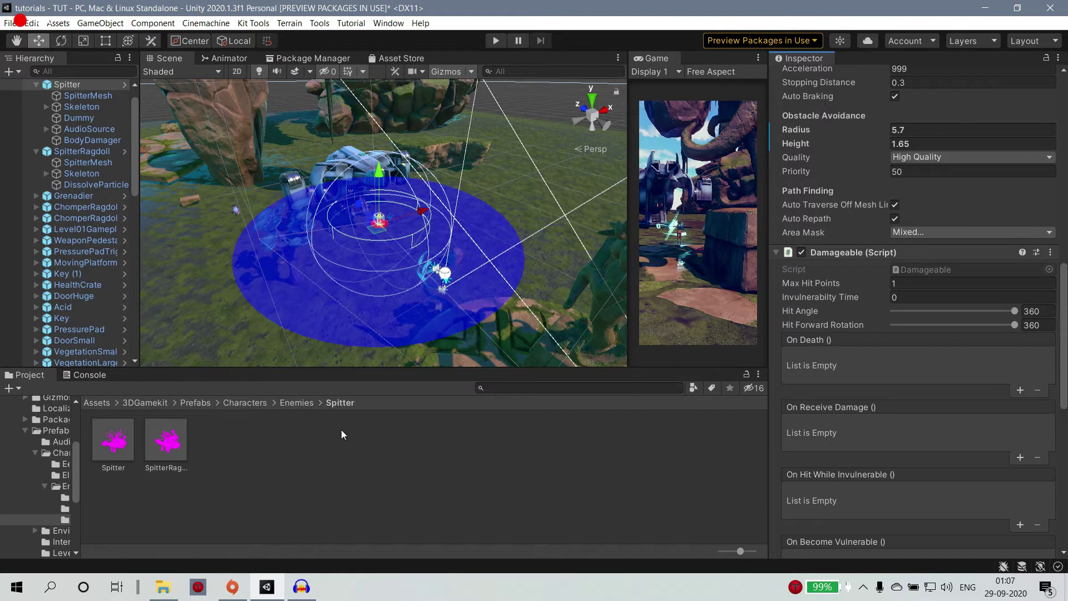
scroll(316, 278, "up", 5)
Step: Place a Chomper prefab from the Enemies > Chomper folder on the ground near the ChomperRagdoll
middle_click_drag(317, 278, 425, 313)
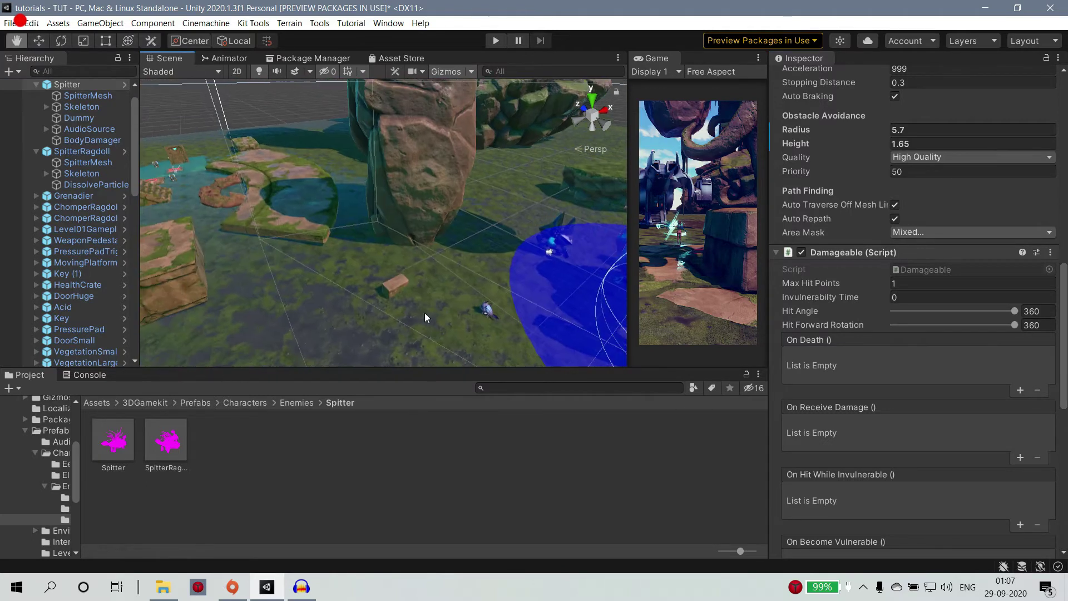
left_click(492, 315)
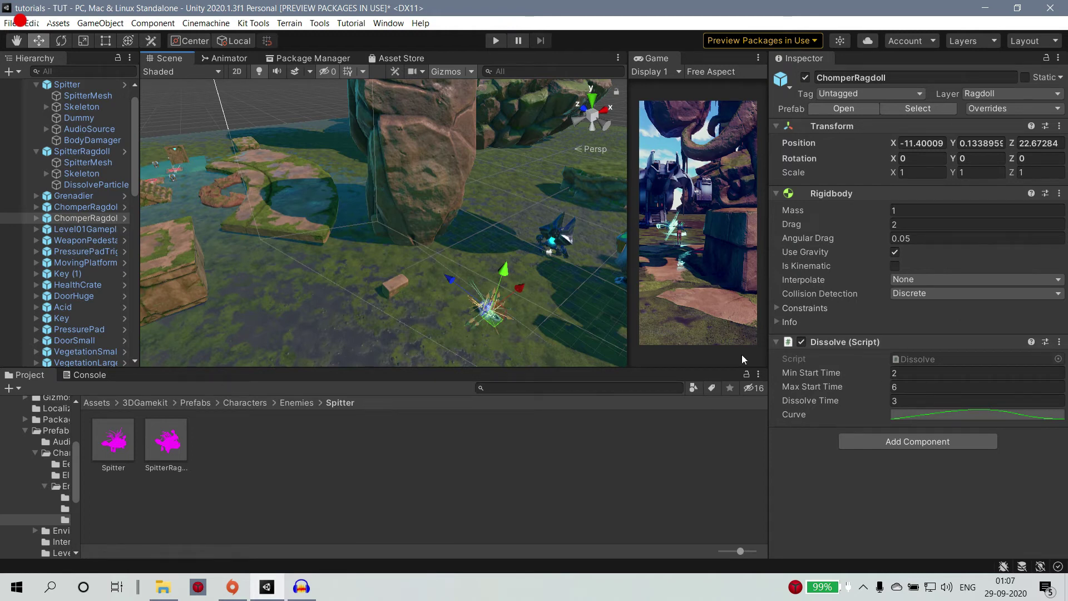
left_click(252, 402)
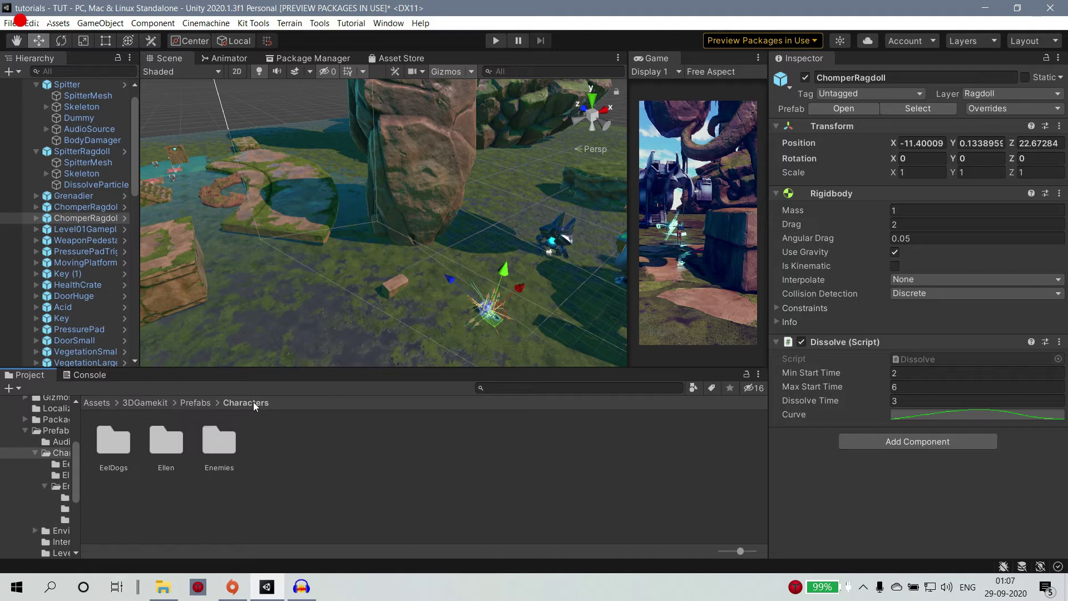
double_click(222, 446)
double_click(129, 449)
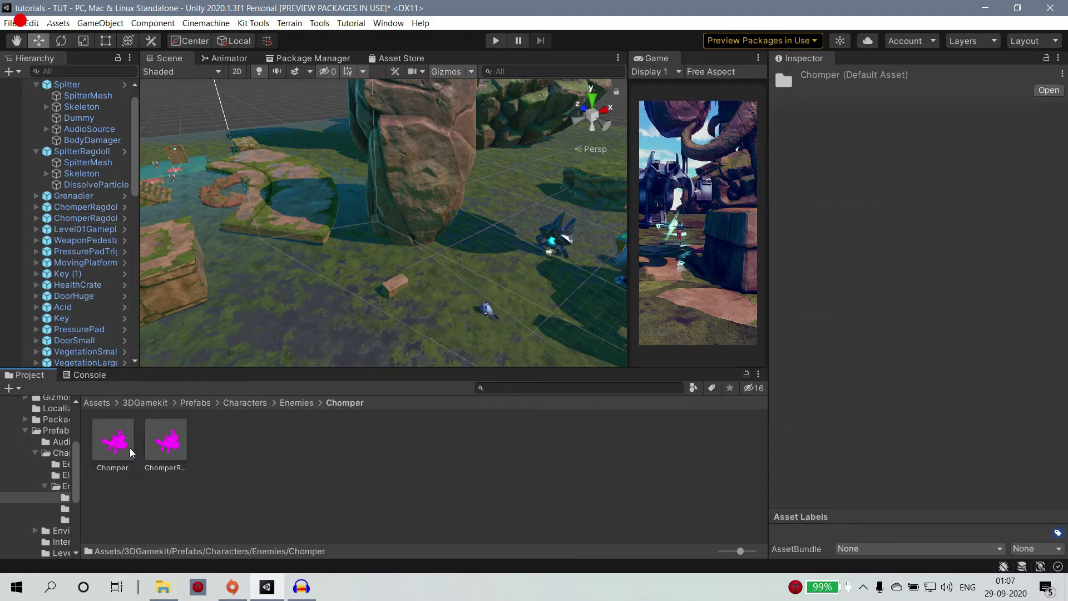
left_click_drag(129, 449, 245, 466)
left_click_drag(151, 447, 505, 273)
scroll(509, 292, "down", 12)
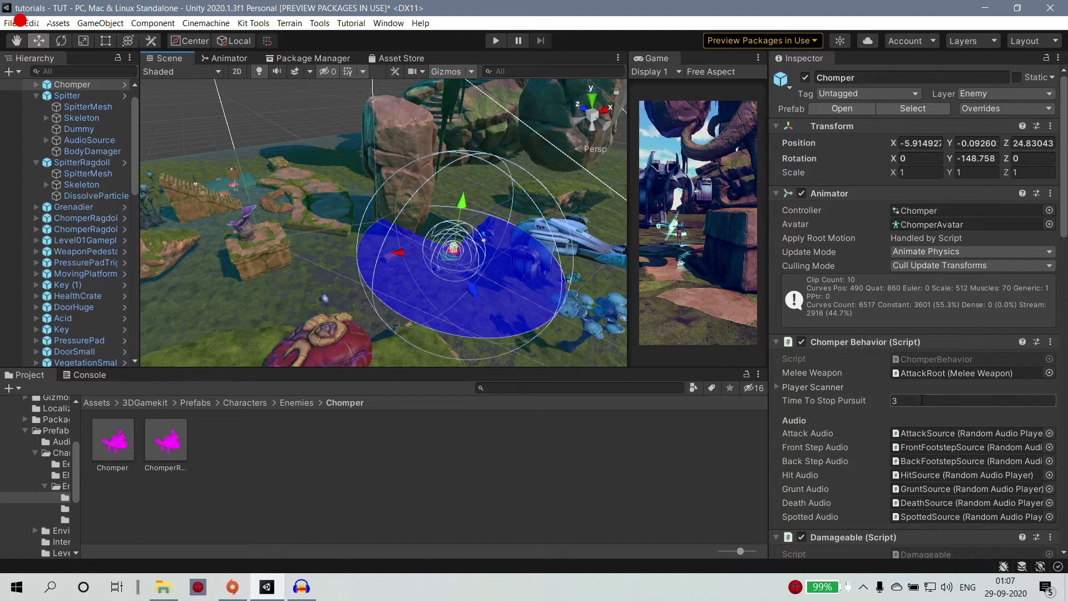
Step: Set the Chomper's Max Hit Points to 4 in its Damageable script
scroll(890, 405, "down", 5)
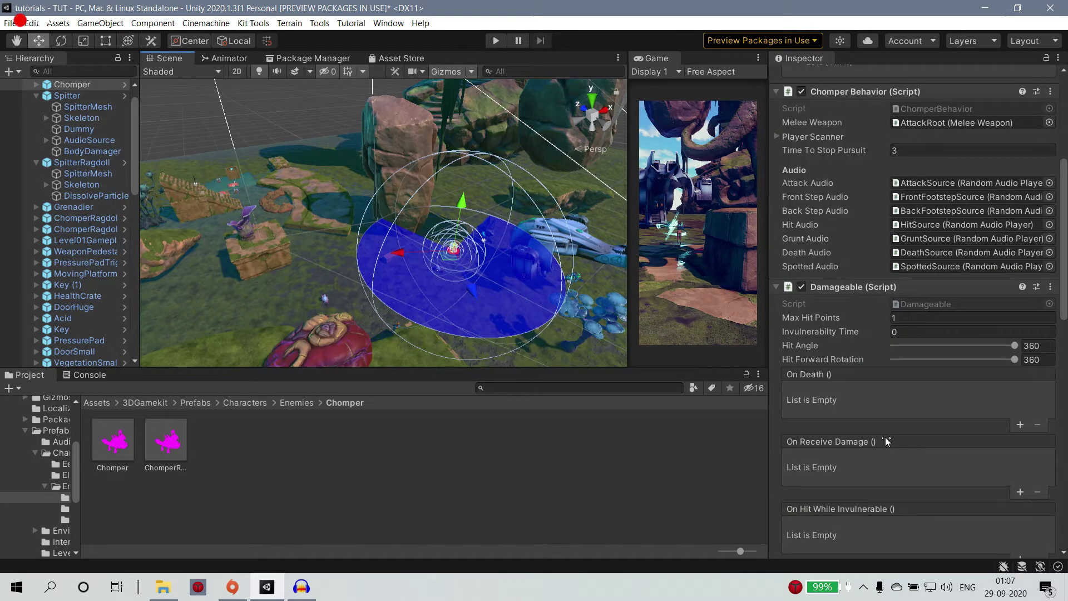
scroll(888, 441, "down", 2)
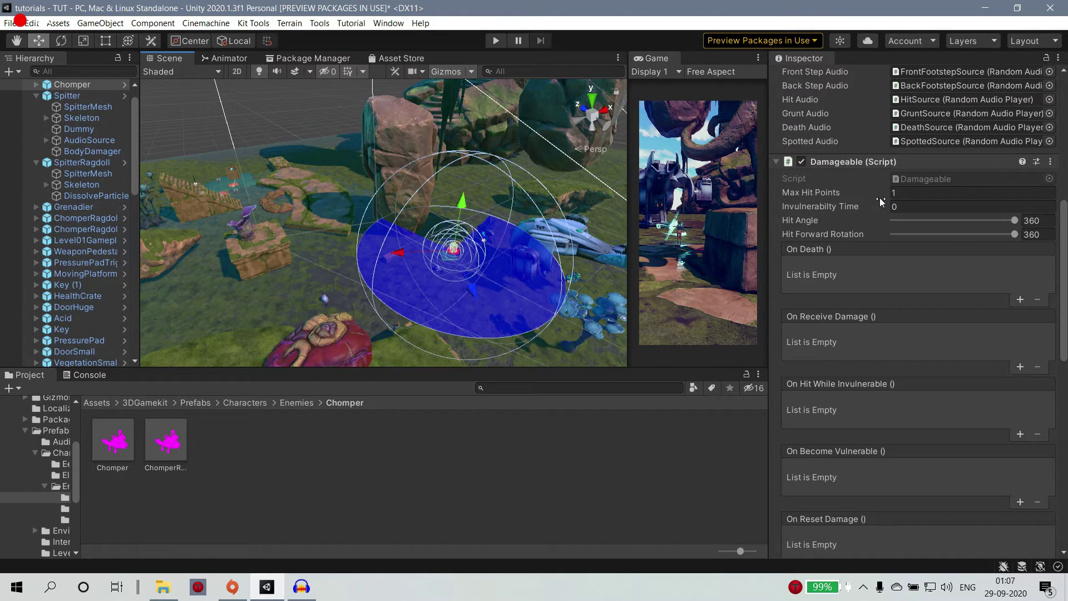
left_click_drag(880, 198, 899, 201)
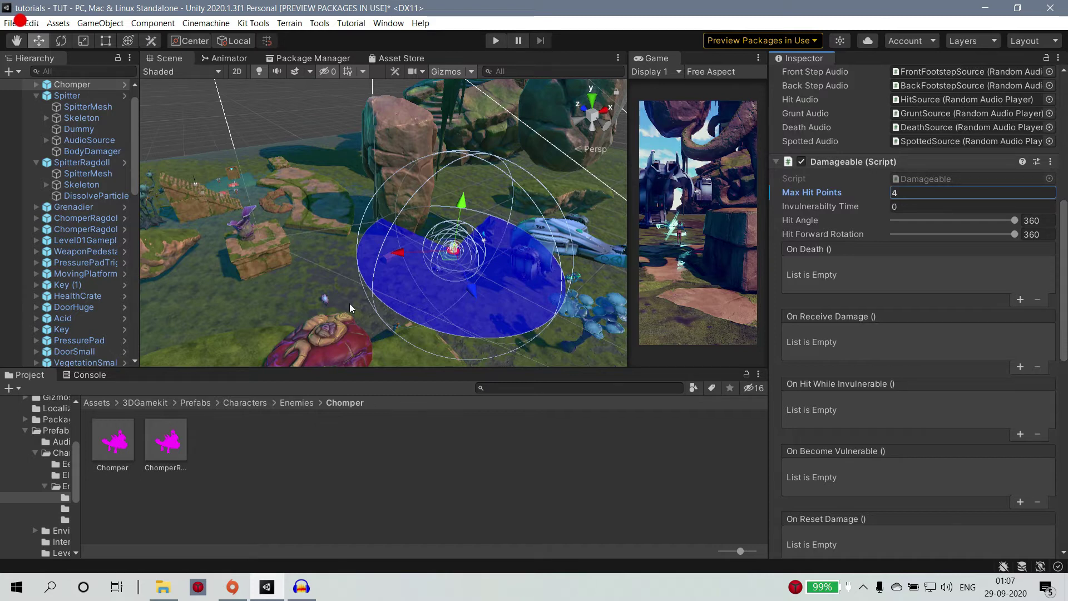
Step: Set the Chomper's Nav Mesh Agent obstacle avoidance Radius to 0.39 and Priority to 25
scroll(873, 328, "down", 10)
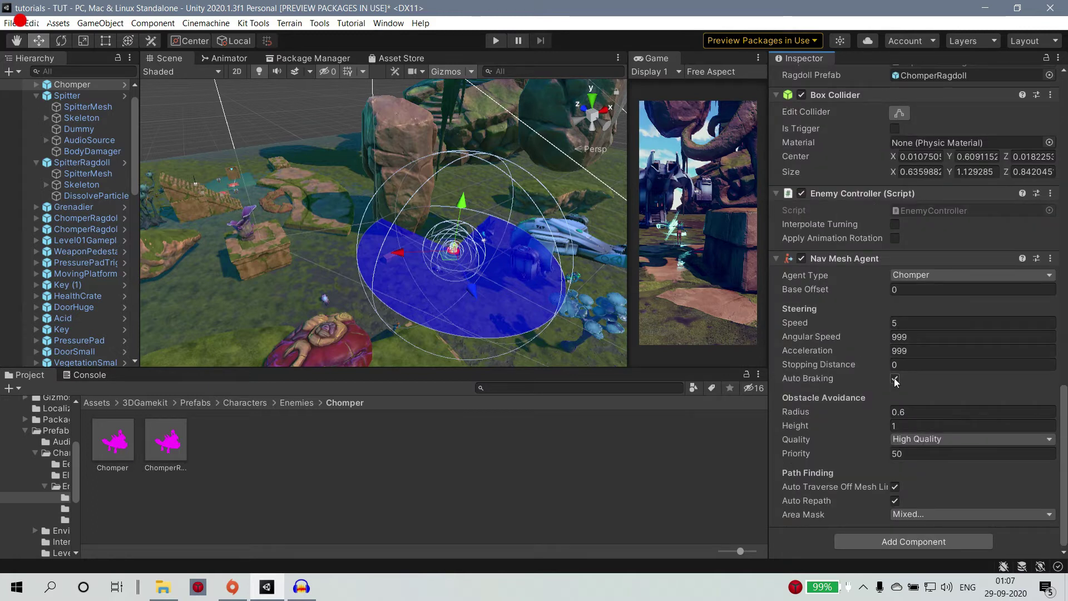
left_click_drag(873, 415, 873, 412)
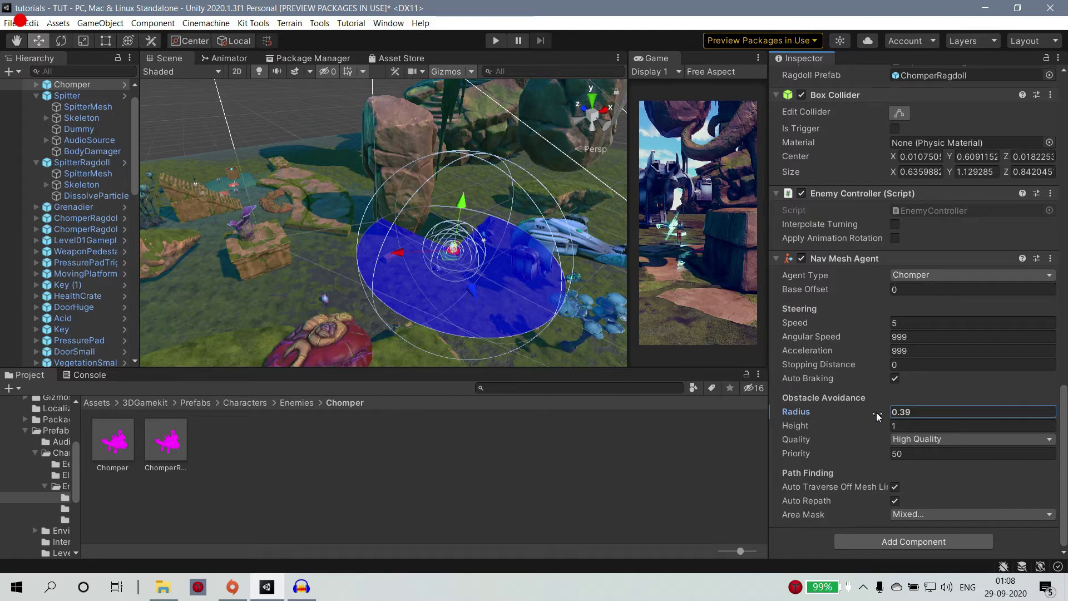
left_click_drag(881, 454, 869, 458)
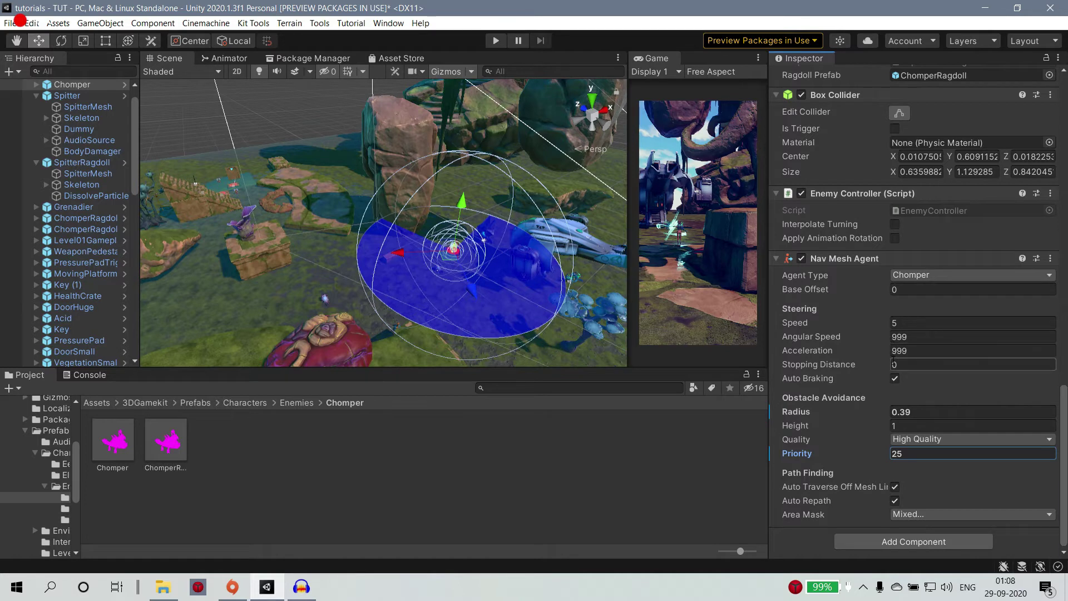
Step: Change the Chomper's obstacle avoidance Radius to 1.89 and Height to 0.63
left_click(890, 413)
type("1.74")
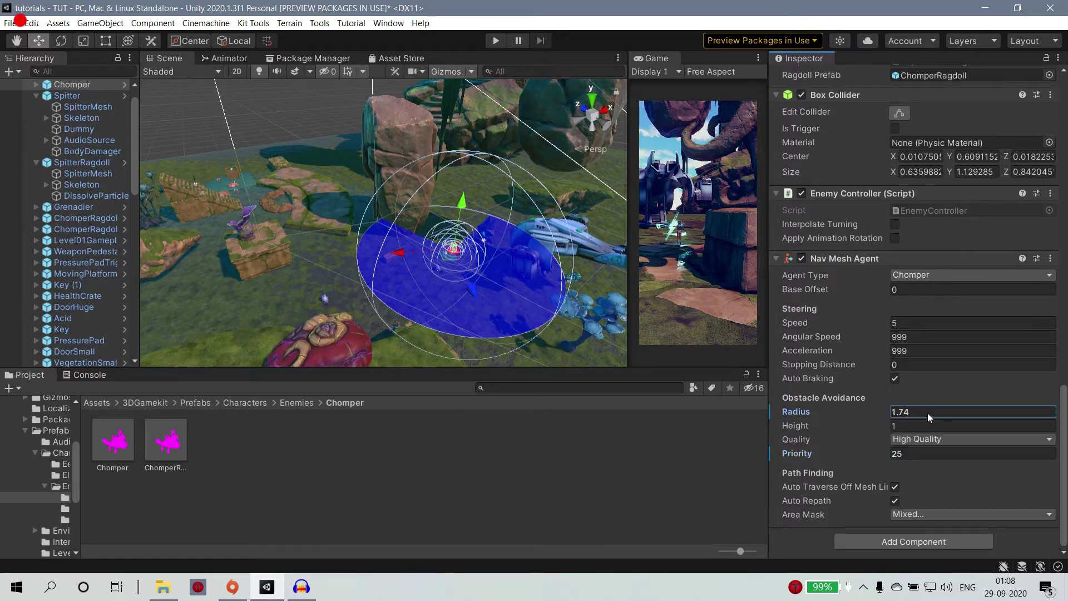
mouse_move(928, 414)
left_mouse_down()
mouse_move(1011, 409)
mouse_move(925, 413)
left_mouse_up()
left_click(893, 425)
type("0.63")
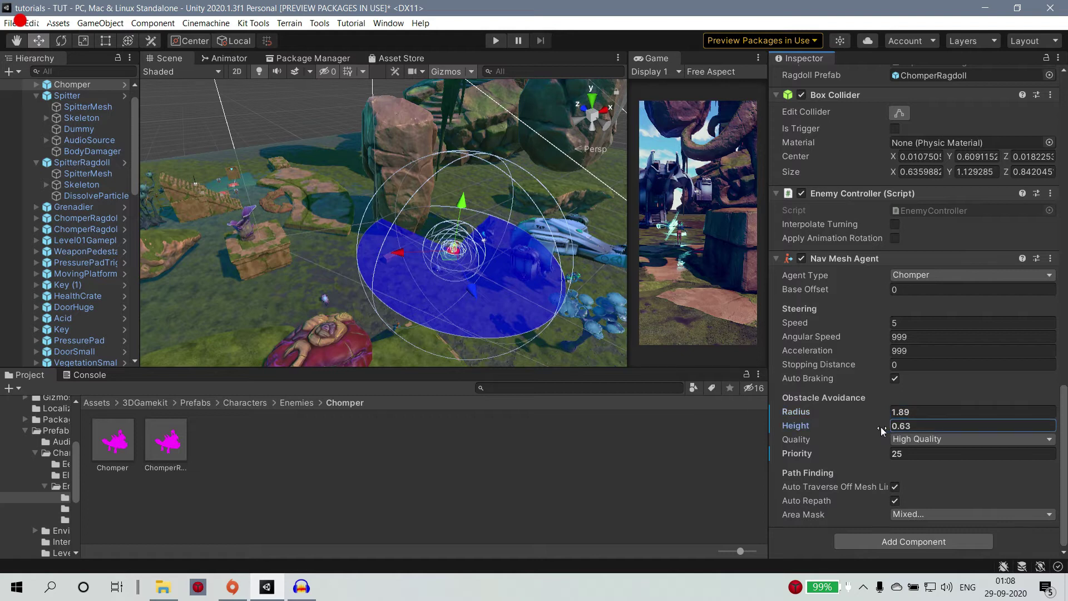
Step: Deselect the Chomper, return to the 3DGamekit folder in the project assets and select its Prefabs folder
left_click(519, 265)
left_click_drag(496, 283, 495, 284)
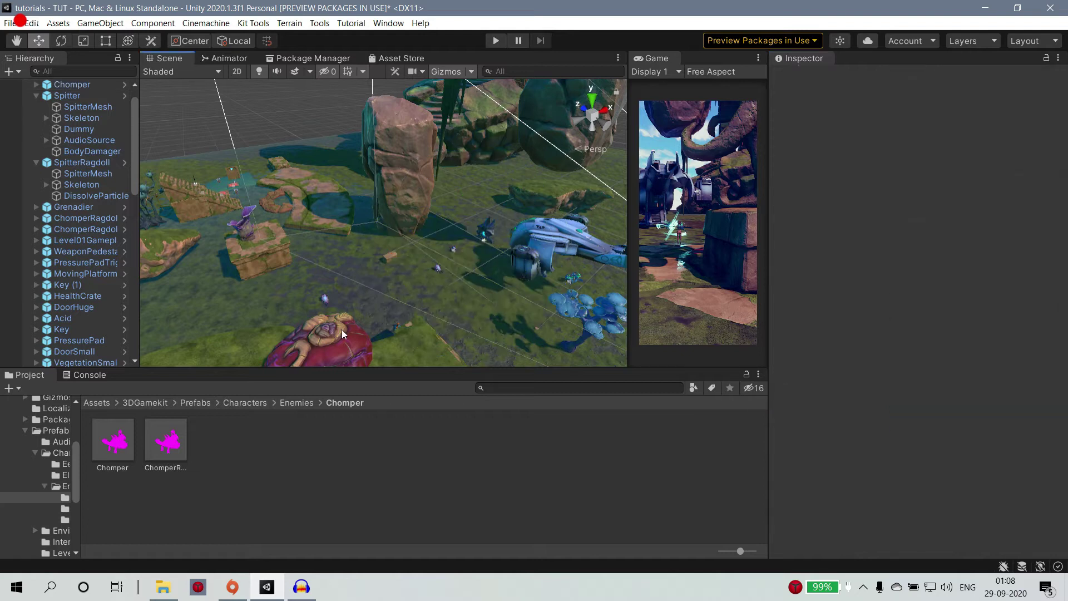
left_click(149, 407)
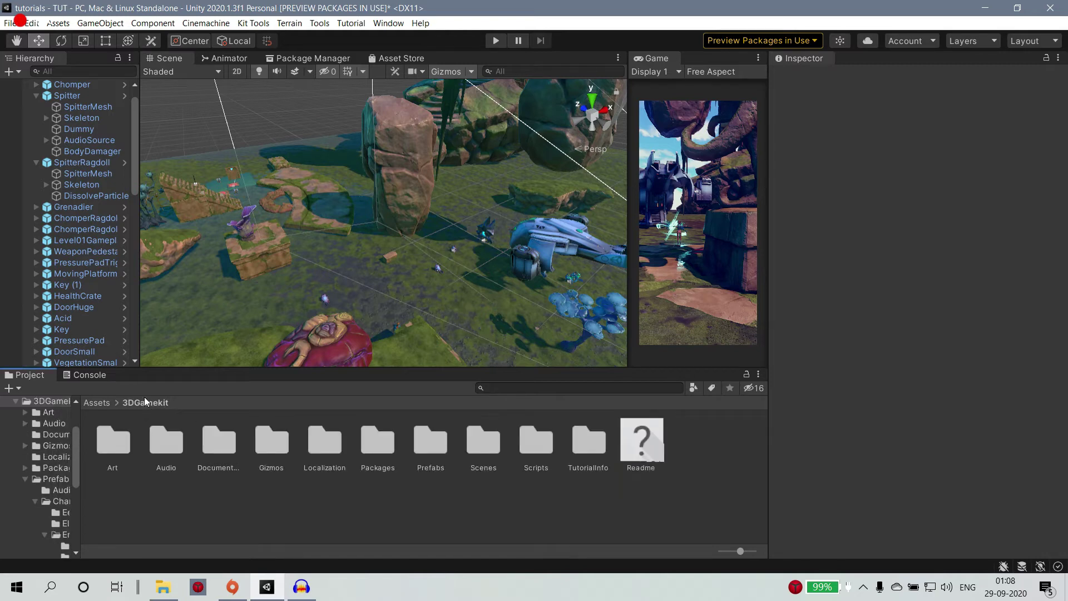
left_click(439, 452)
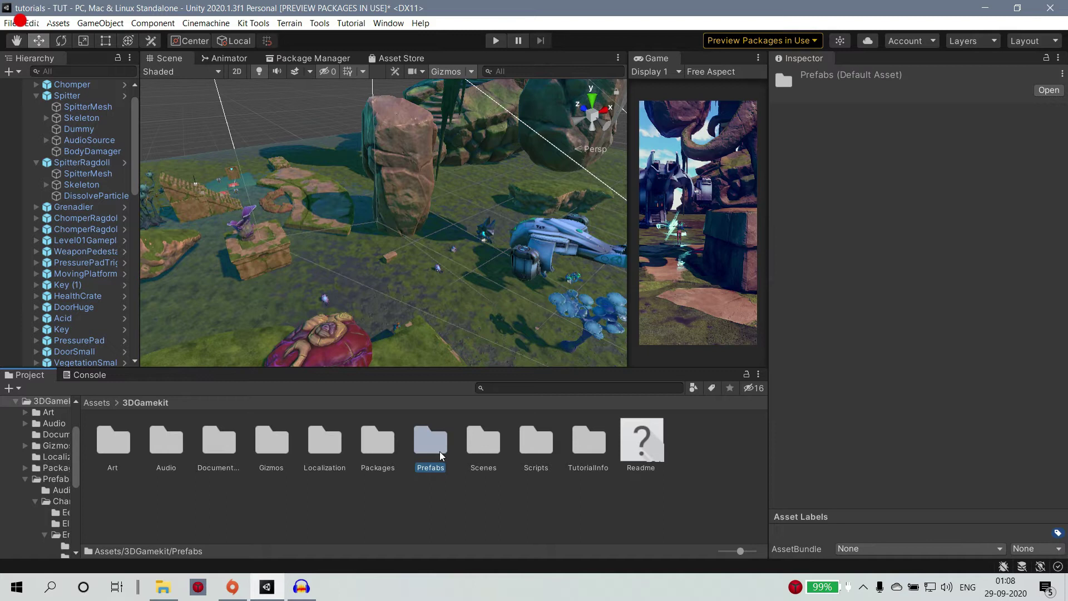
Step: Set the Grenadier's Nav Mesh Agent obstacle avoidance Radius to 2.61, Height to 3.13 and Priority to 77
scroll(579, 265, "up", 4)
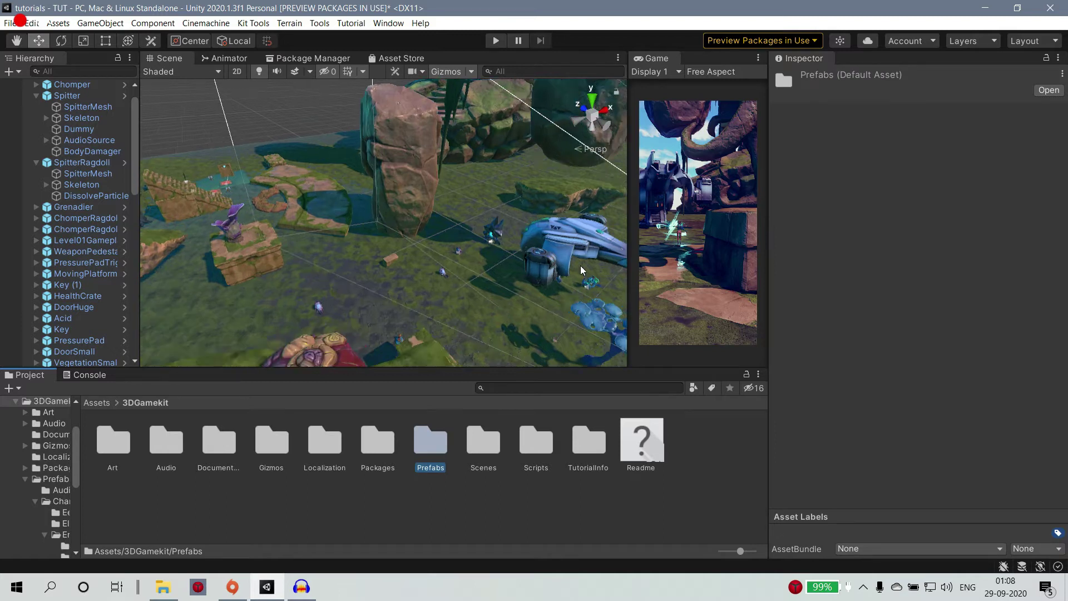
left_click(558, 244)
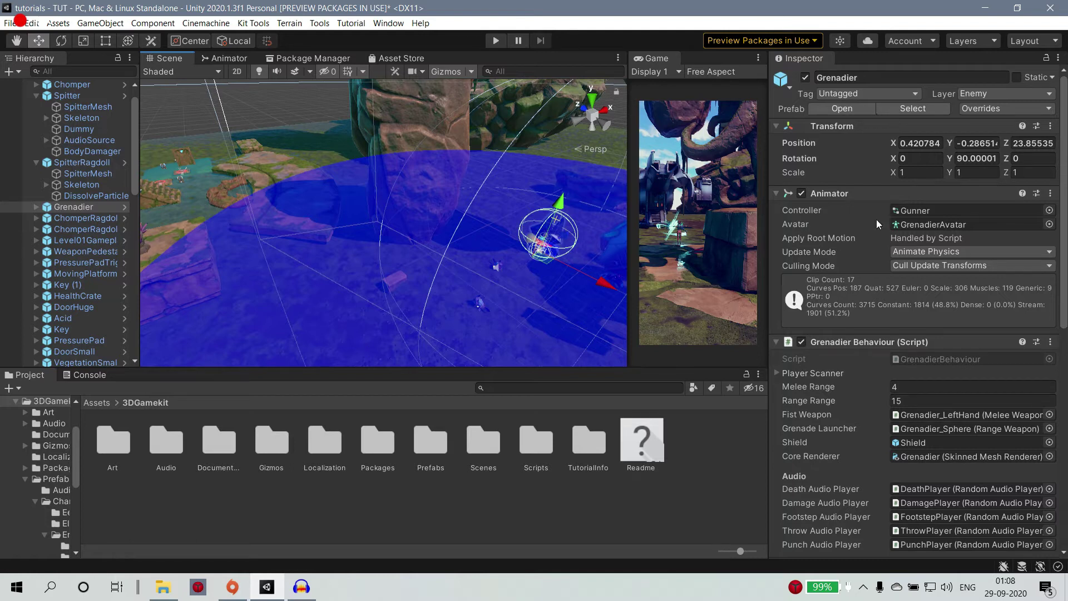
scroll(594, 256, "down", 1)
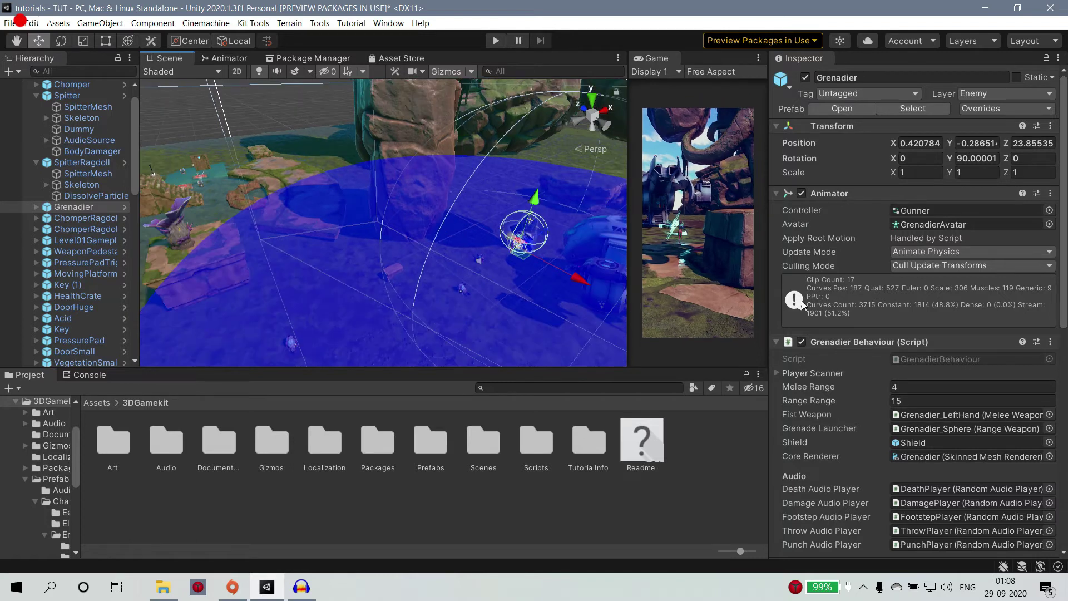
scroll(803, 300, "down", 5)
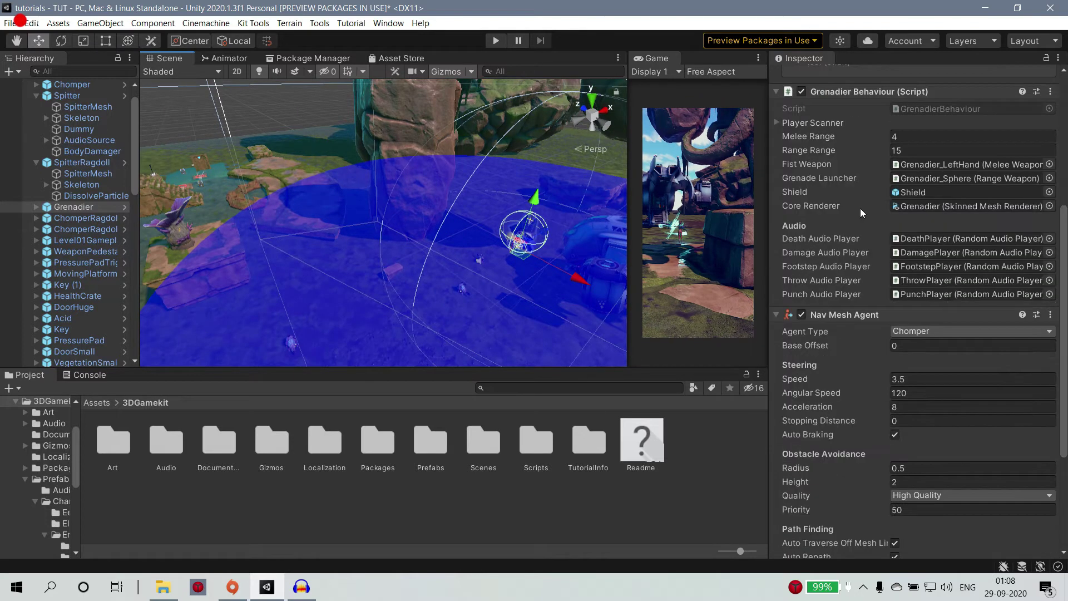
scroll(901, 323, "down", 2)
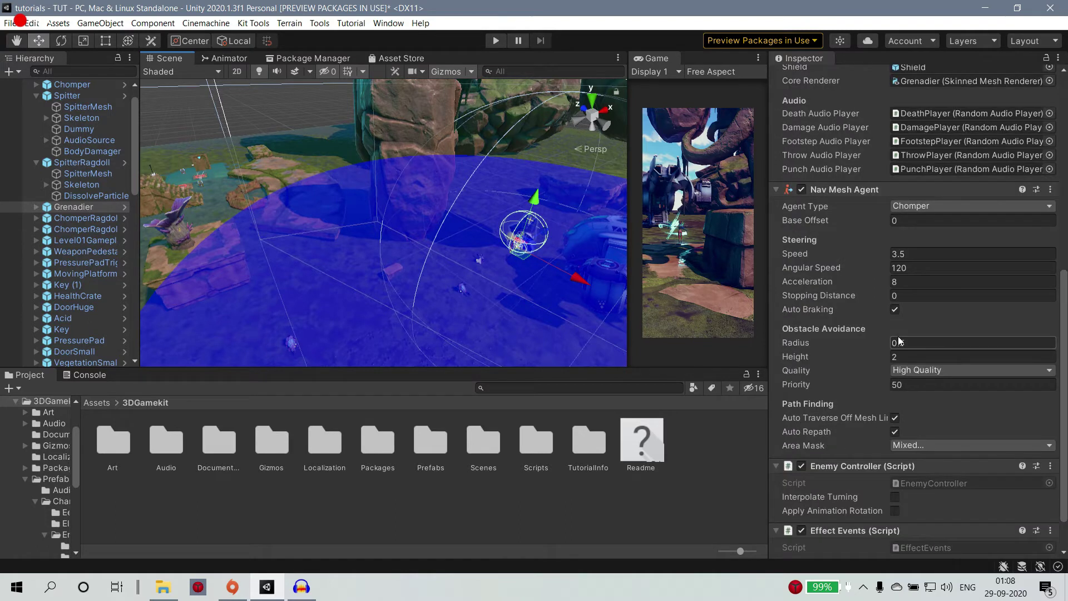
left_click_drag(879, 344, 879, 386)
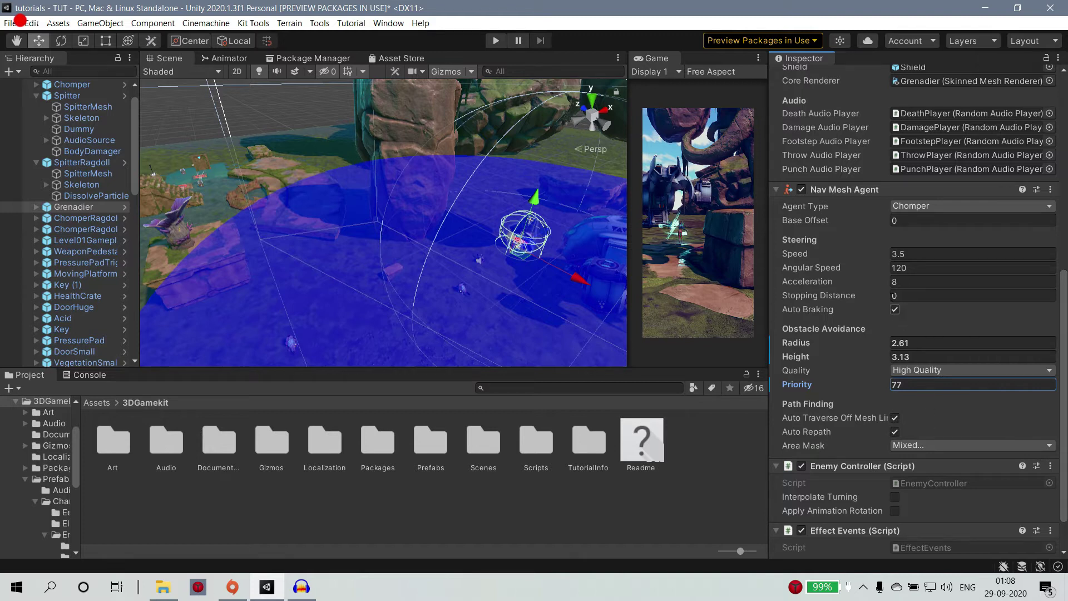
Step: Set the Grenadier's Nav Mesh Agent Speed to 3.77 and Base Offset to -0.35
left_click_drag(889, 256, 893, 256)
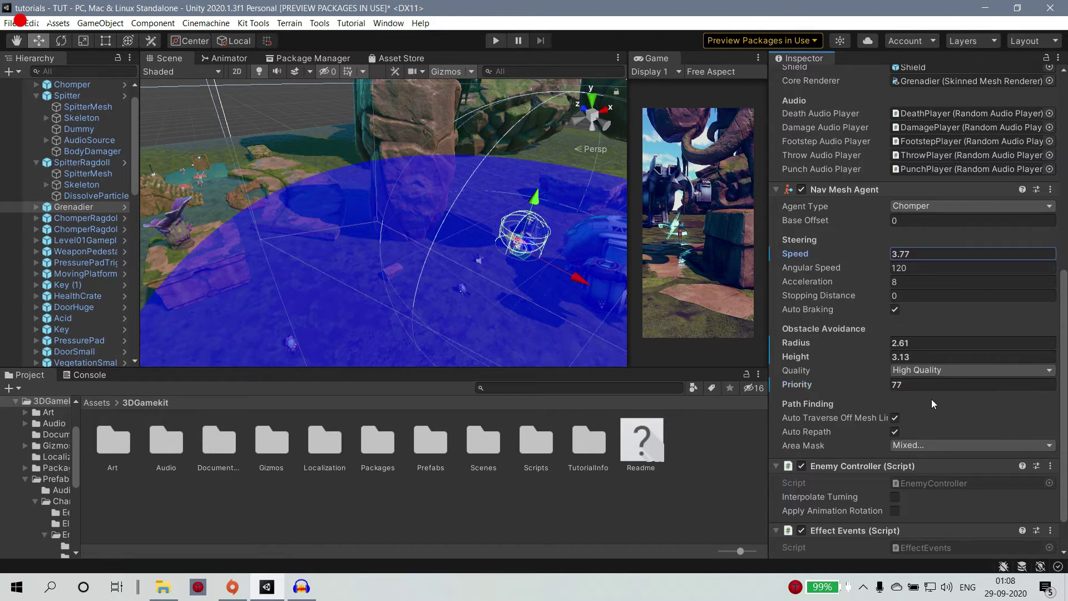
scroll(931, 399, "down", 2)
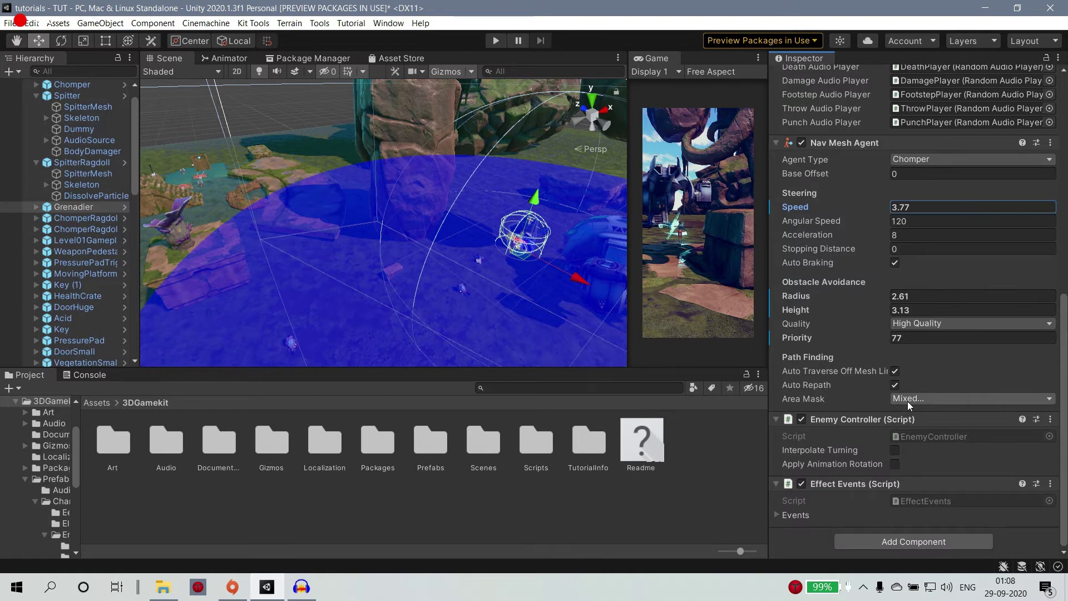
mouse_move(875, 173)
left_mouse_down()
mouse_move(909, 172)
mouse_move(878, 175)
left_mouse_up()
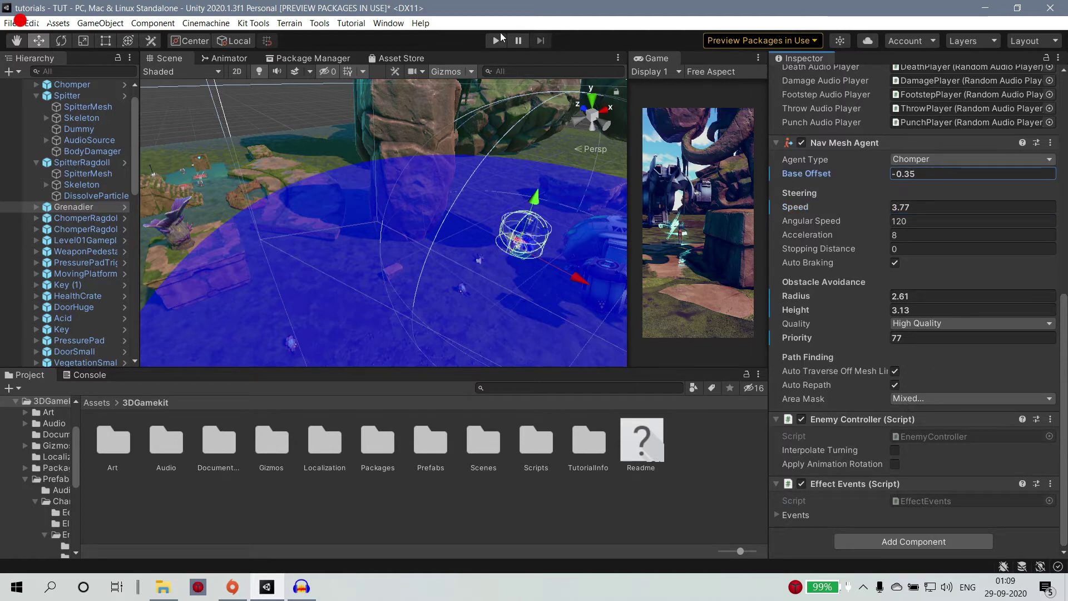
Step: Widen the Game view and maximize it to fill the editor
left_click_drag(629, 163, 322, 163)
left_click(757, 58)
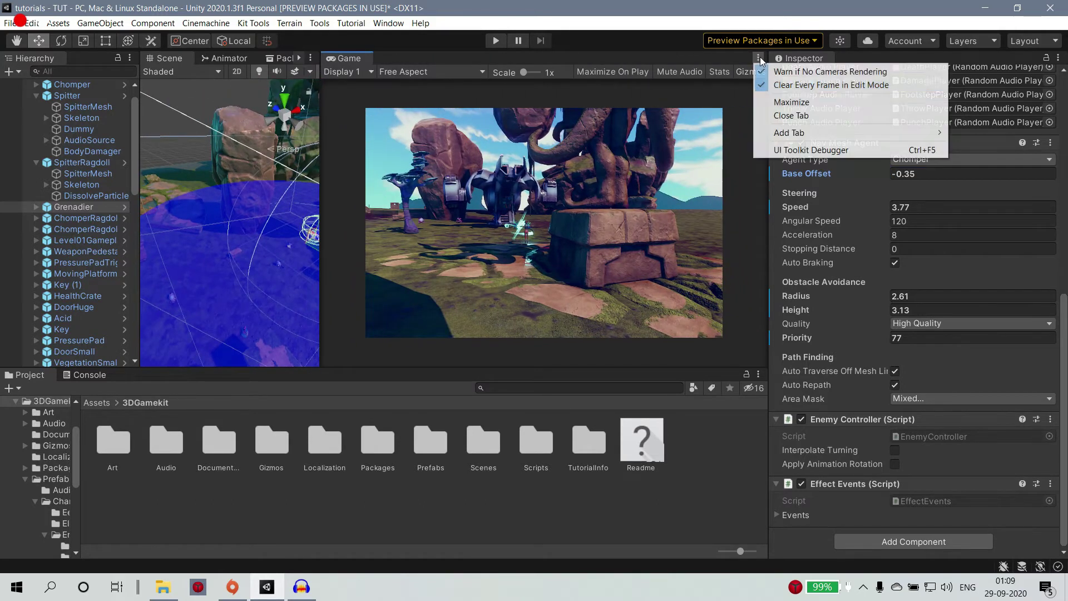
left_click(787, 102)
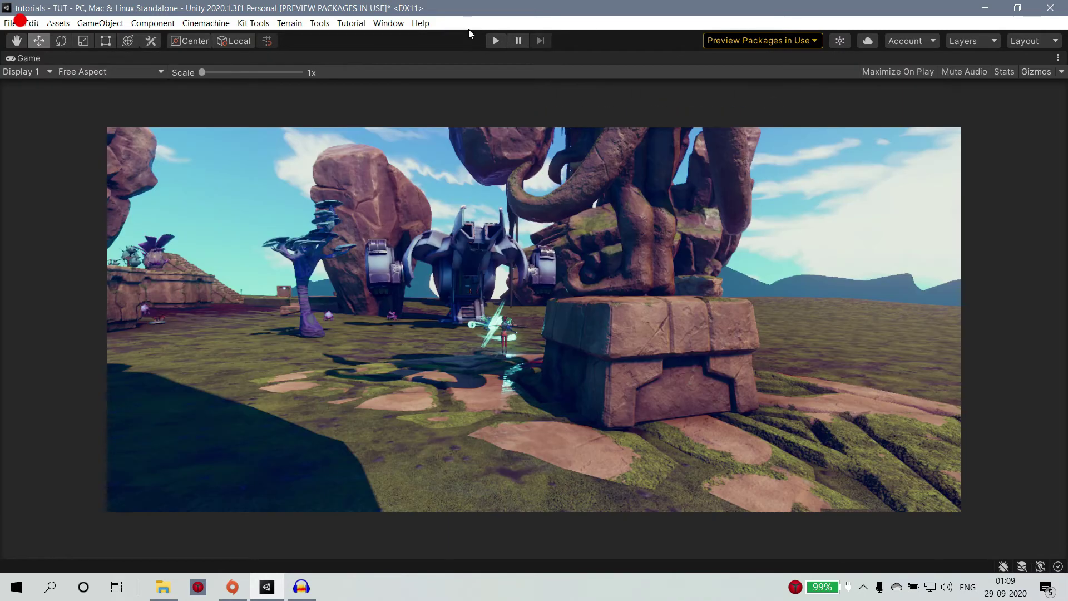
Step: Play-test the level, moving the character around the Spitter, Chomper and Grenadier to check how the enemies attack
left_click(495, 41)
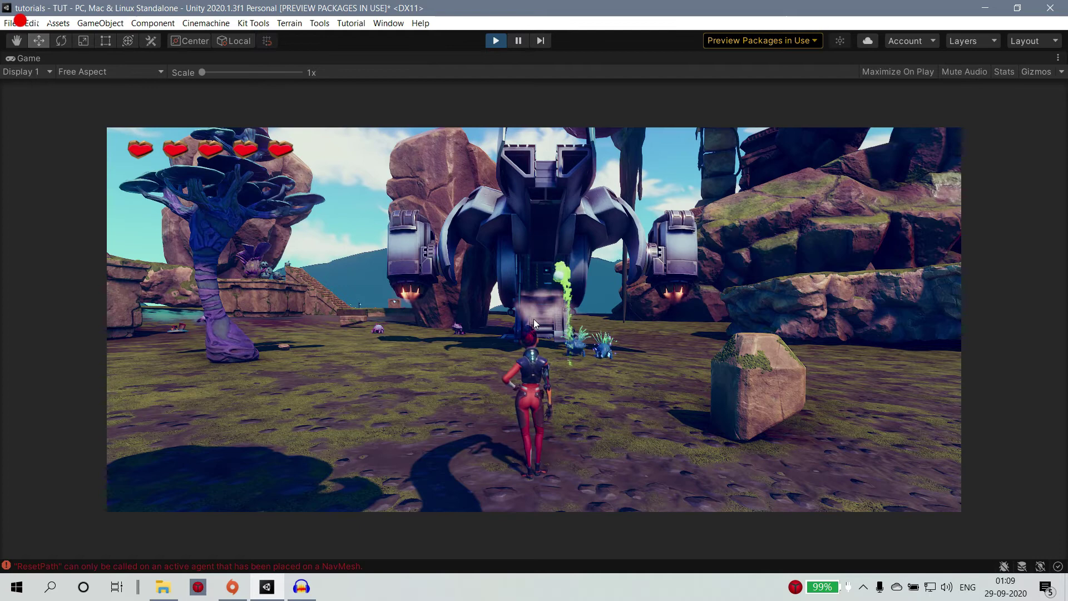
left_click(534, 318)
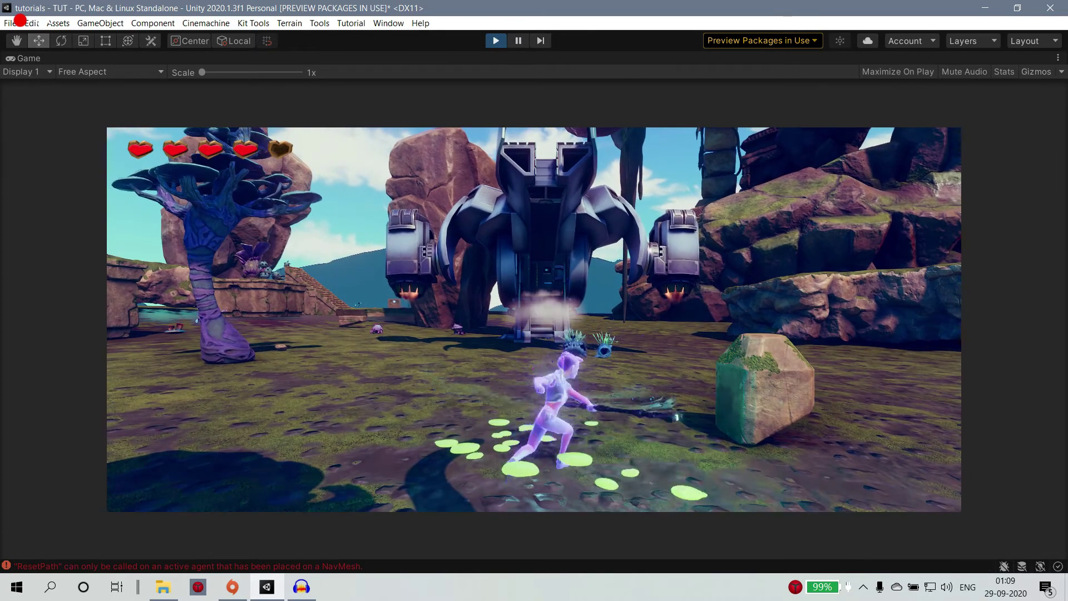
key("a")
key("s")
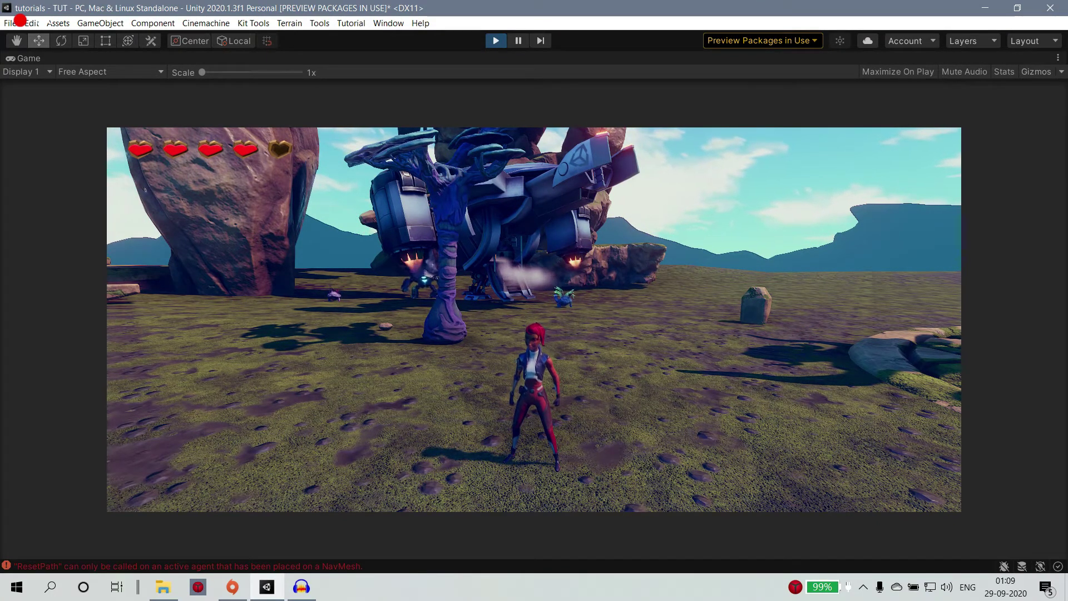
key("d")
key("s")
key("w")
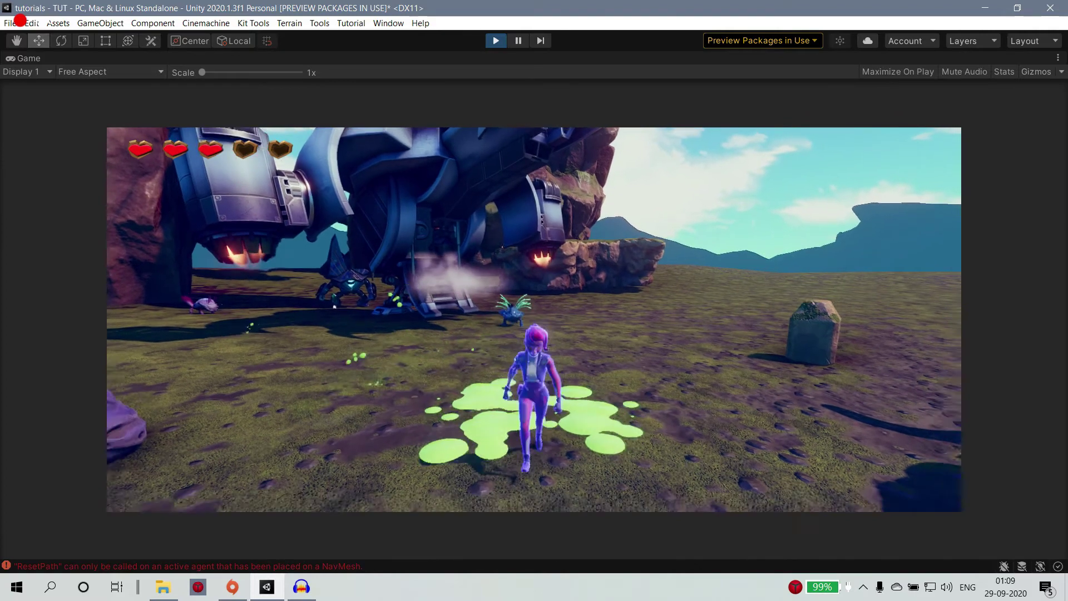
key("s")
key("a")
key("a")
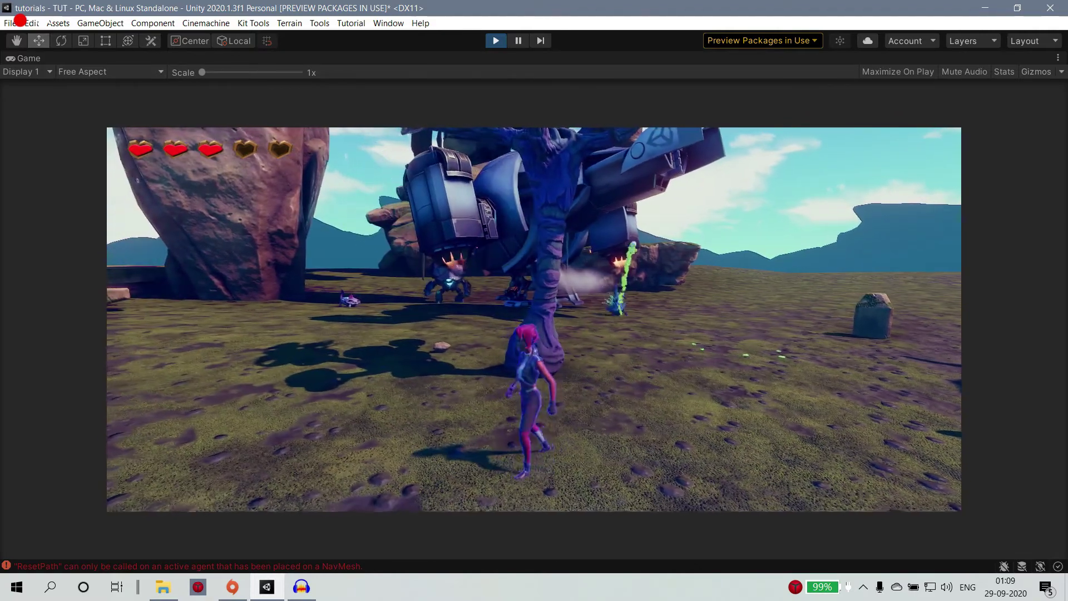
key("s")
key("s")
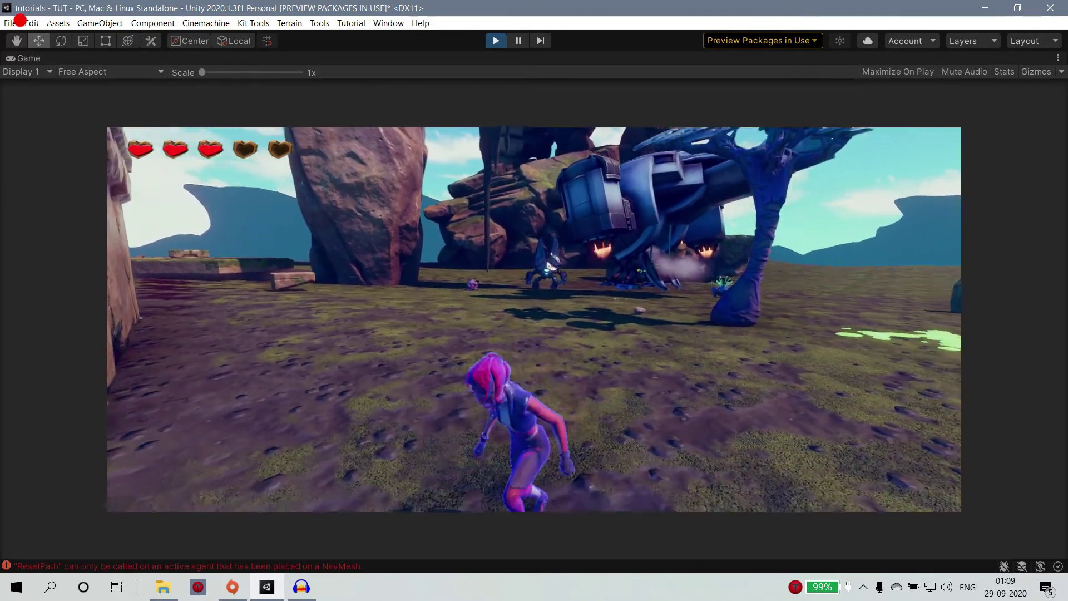
key("w")
key("a")
key("w")
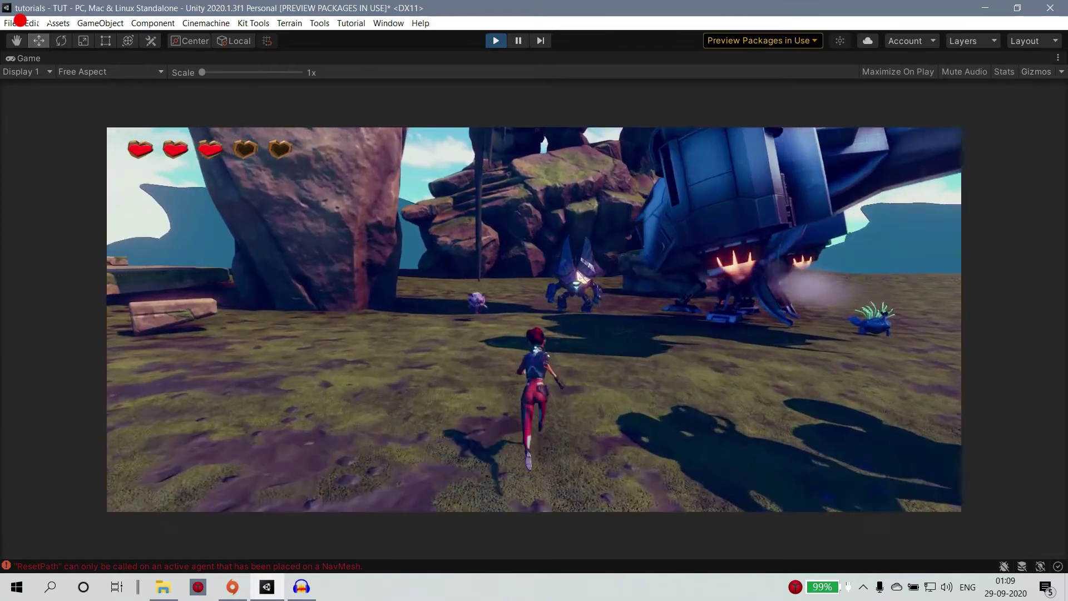
key("a")
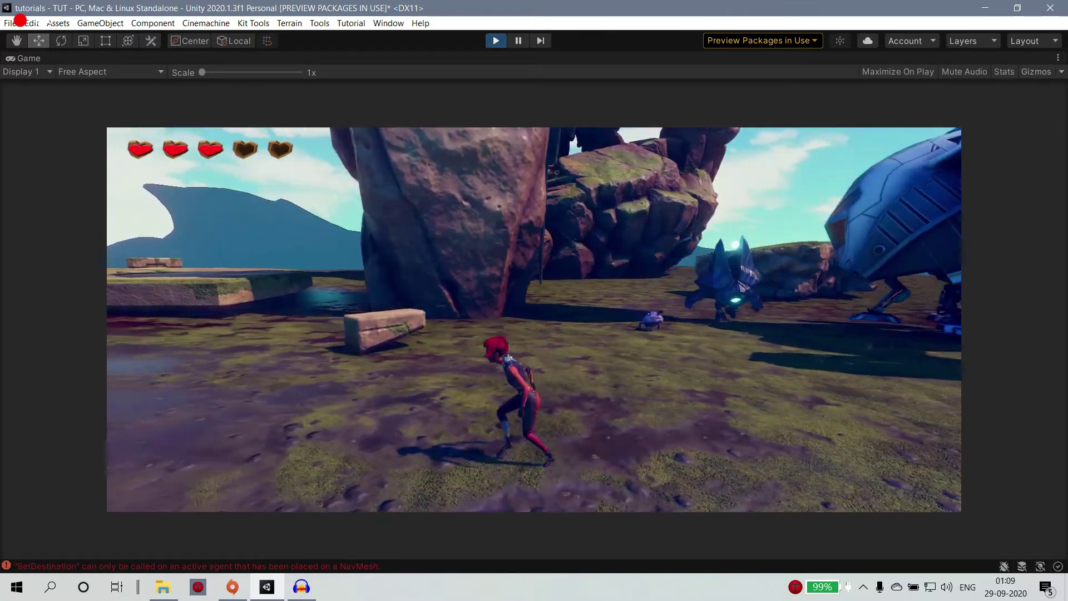
key("d")
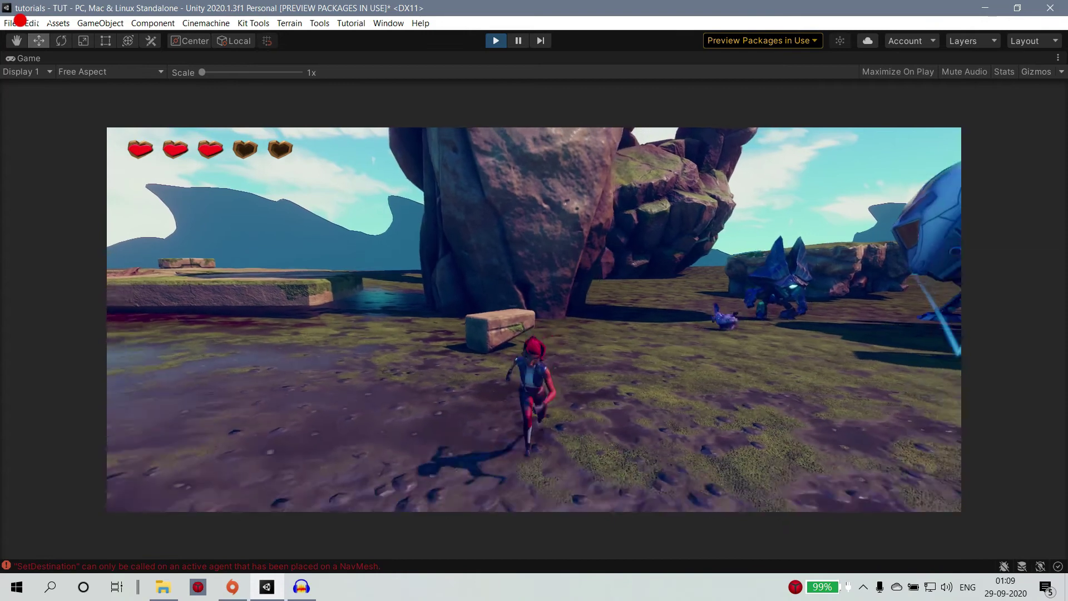
key("d")
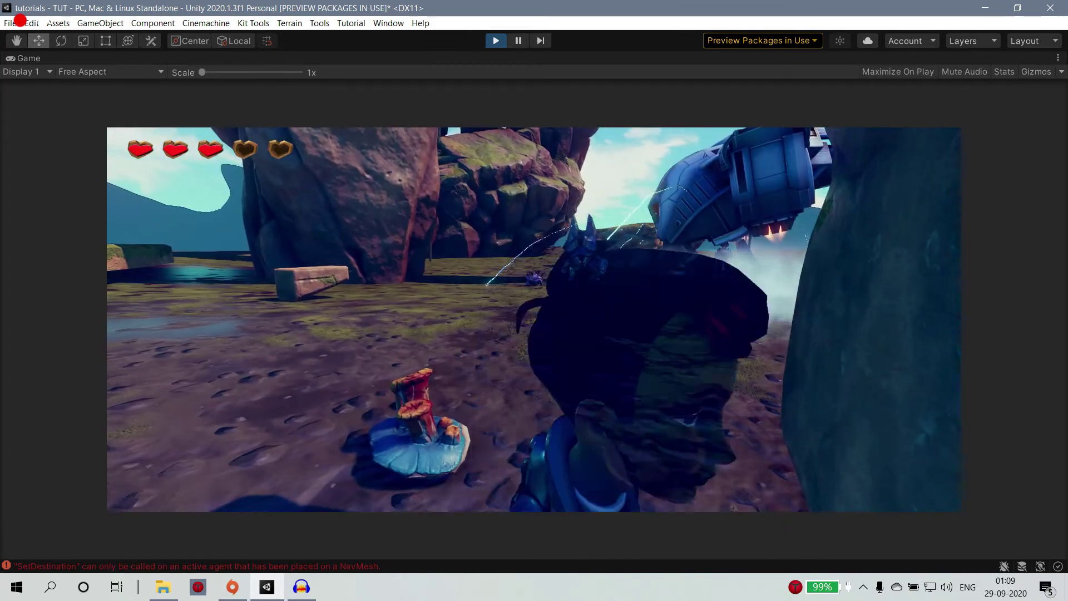
key("a")
key("w")
key("d")
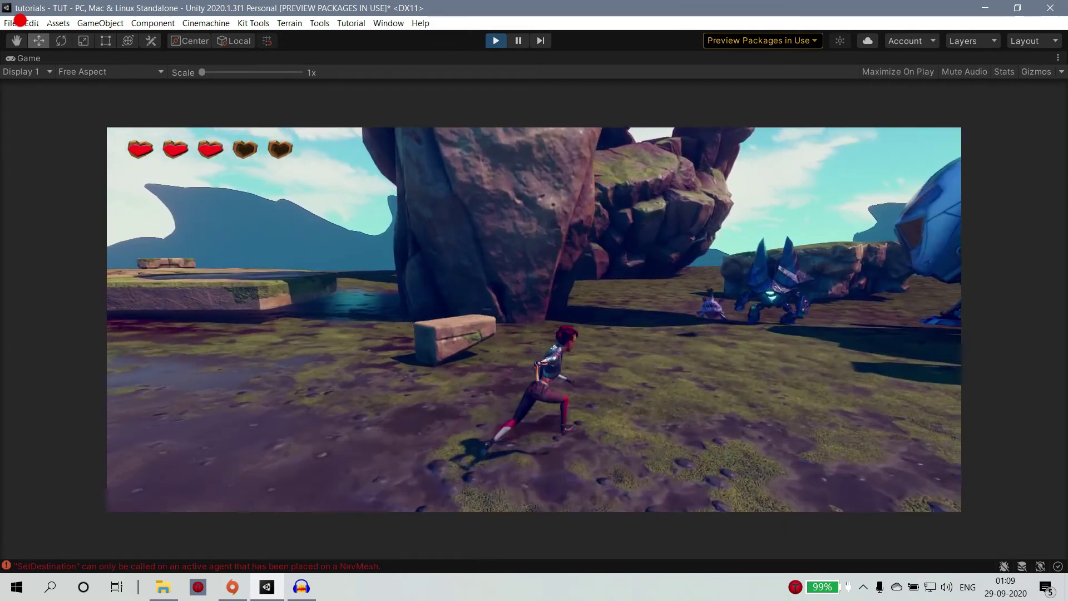
key("s")
key("w")
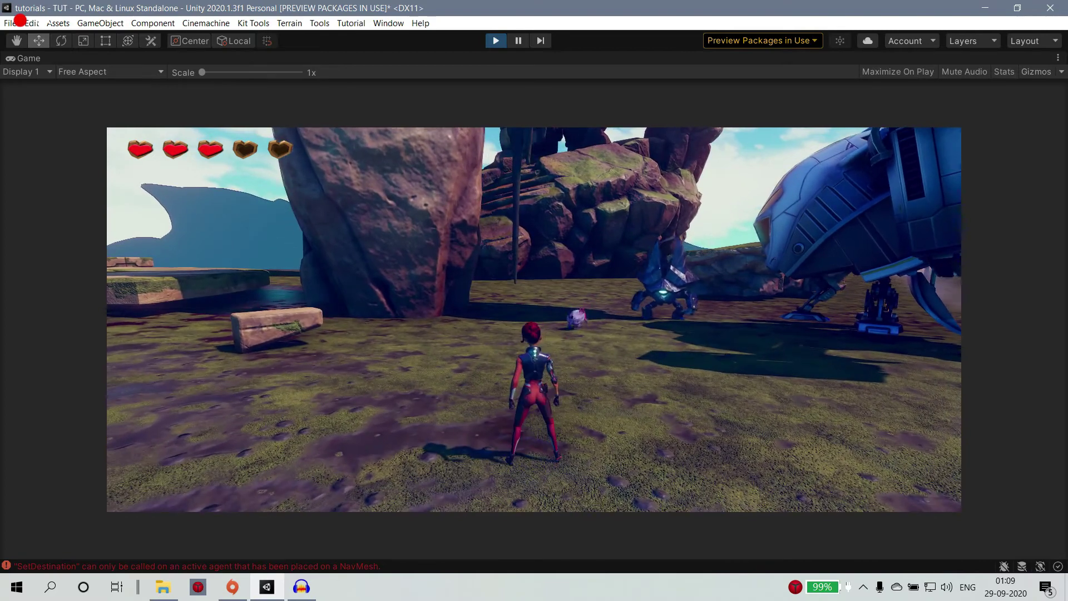
key("a")
key("d")
key("w")
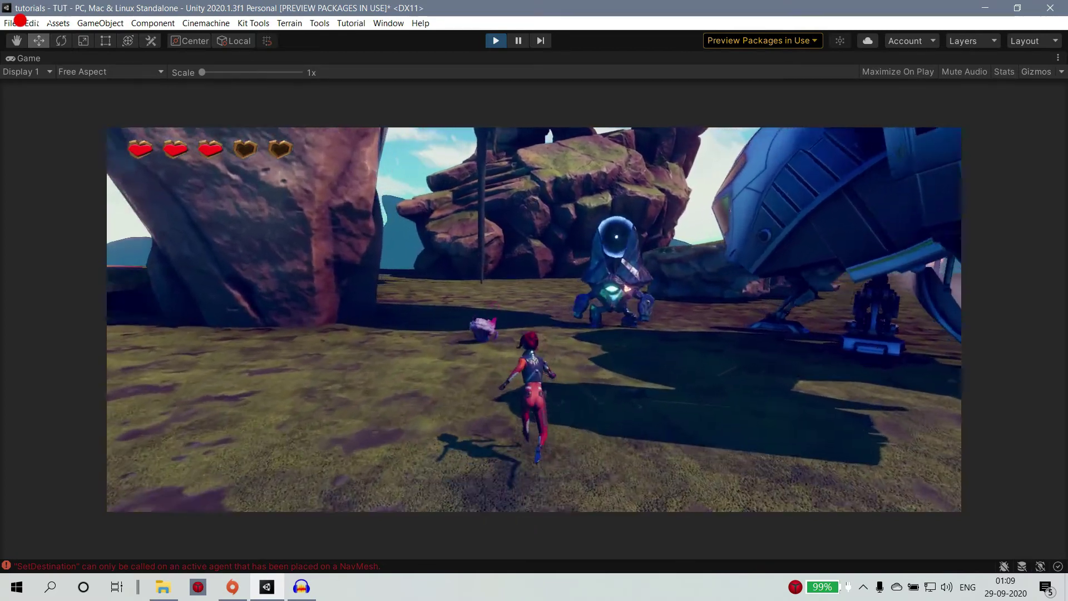
key("a")
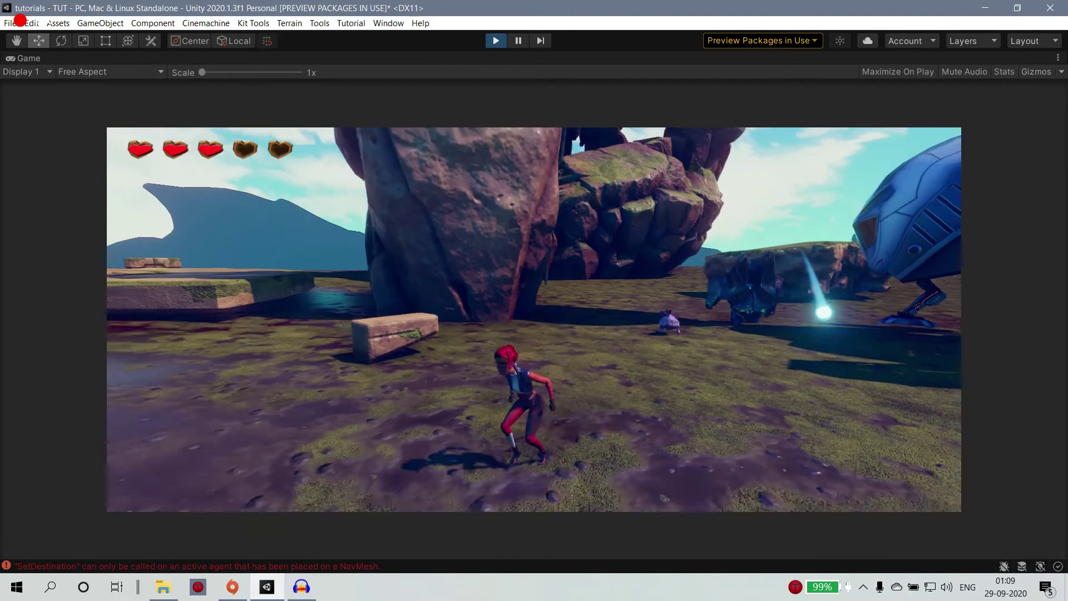
key("d")
key("w")
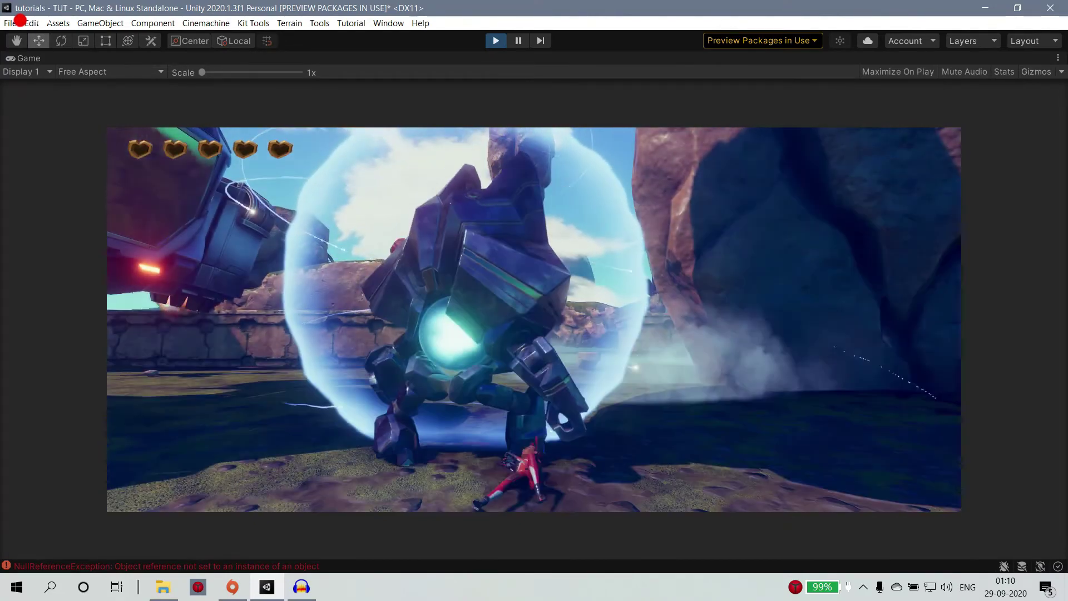
Step: Stop the play test, restore the Game view from its maximized state and widen the Scene view again
key("ctrl+p")
left_click(1058, 58)
left_click(918, 102)
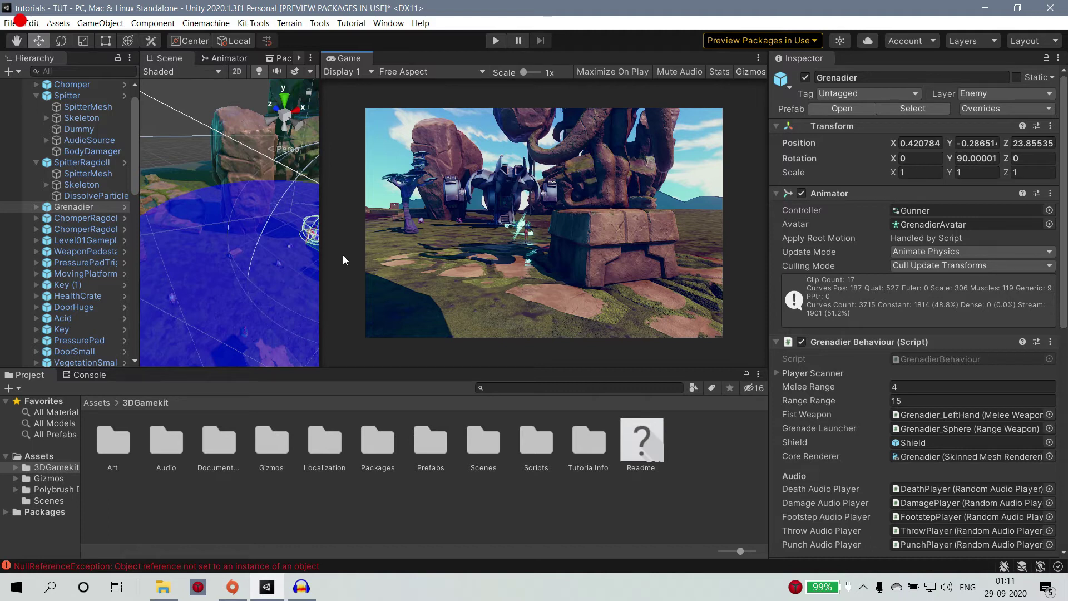
left_click_drag(320, 246, 627, 248)
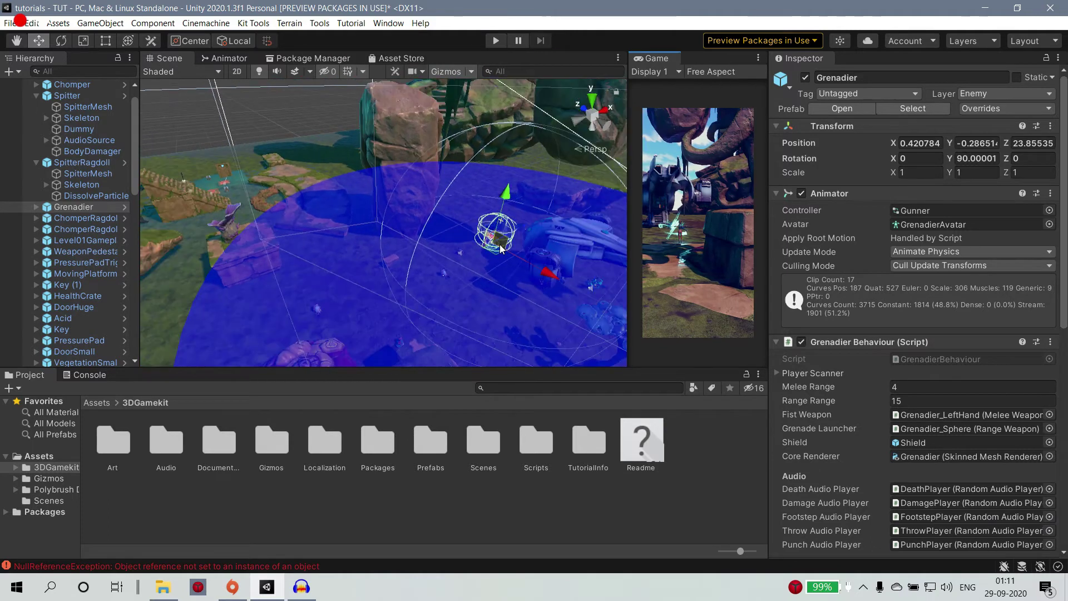
Step: Inspect the area with the door, pressure pad and crate beside the acid pool in the Scene view
scroll(501, 248, "down", 5)
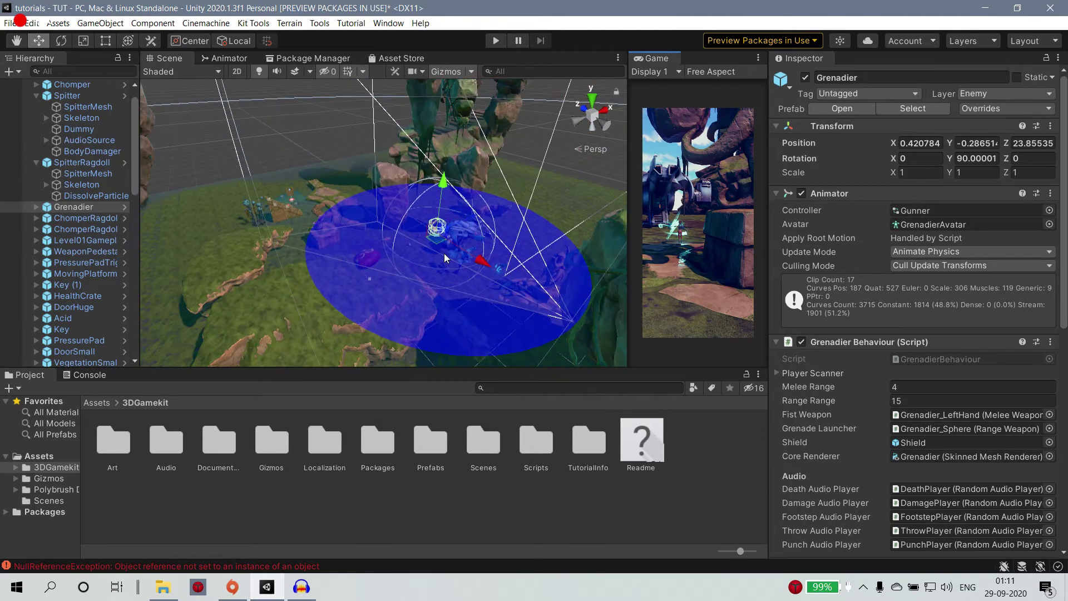
scroll(440, 256, "down", 2)
middle_click_drag(167, 250, 322, 280)
scroll(322, 280, "up", 5)
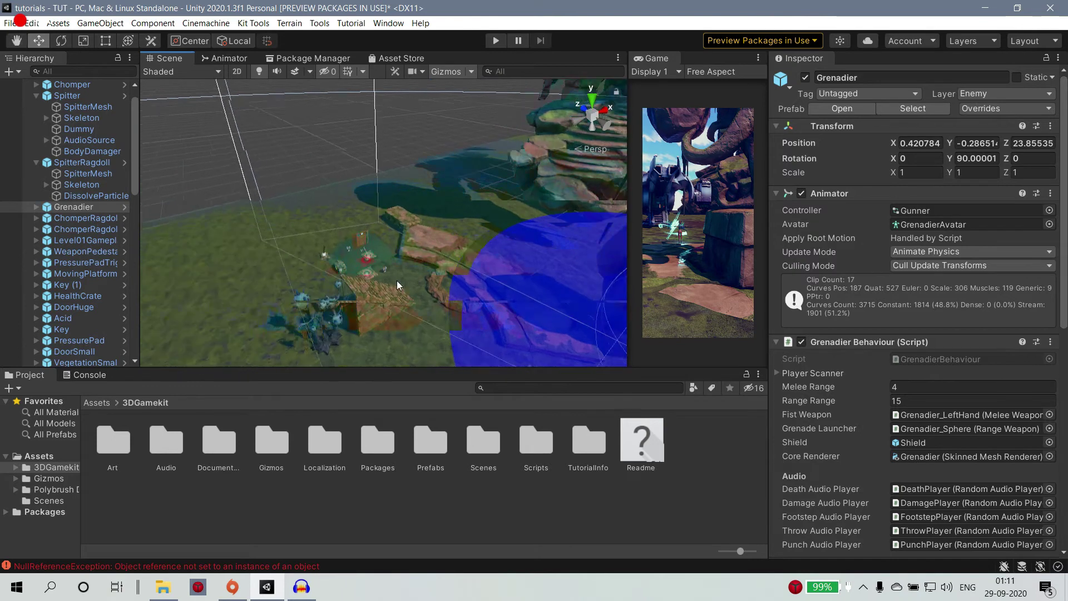
scroll(335, 243, "up", 5)
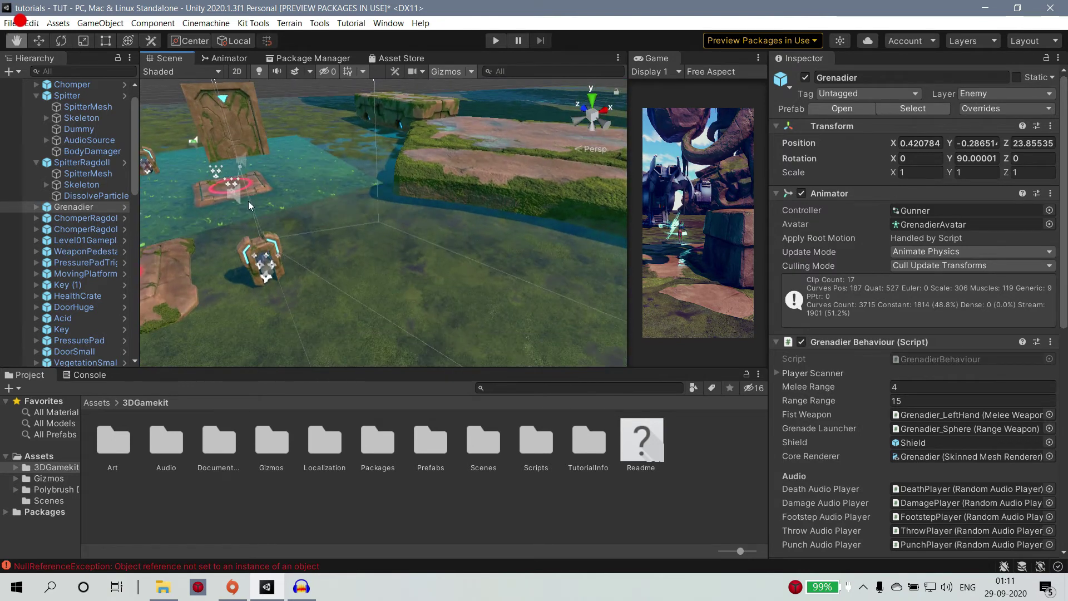
key("w")
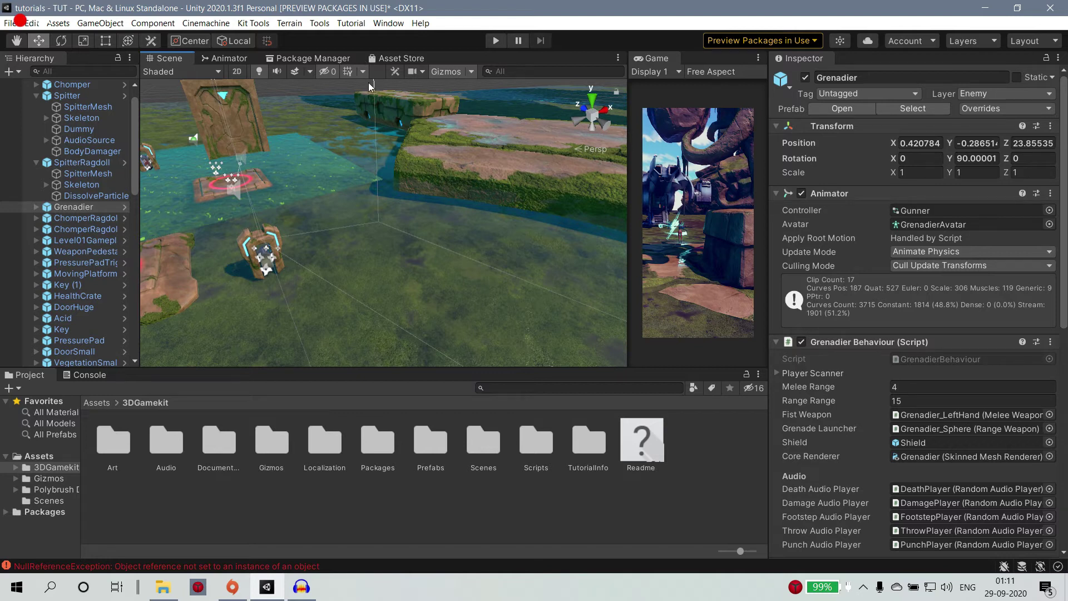
Step: Check the available Kit Tools commands and survey the level around the Grenadier and the acid pool in the Scene view
left_click(262, 25)
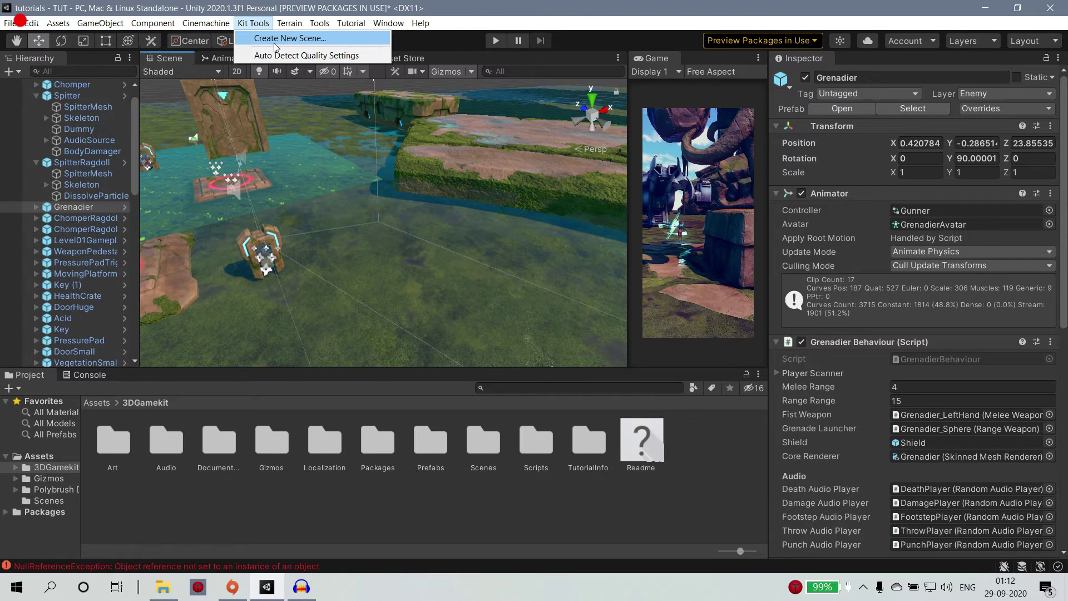
left_click(536, 6)
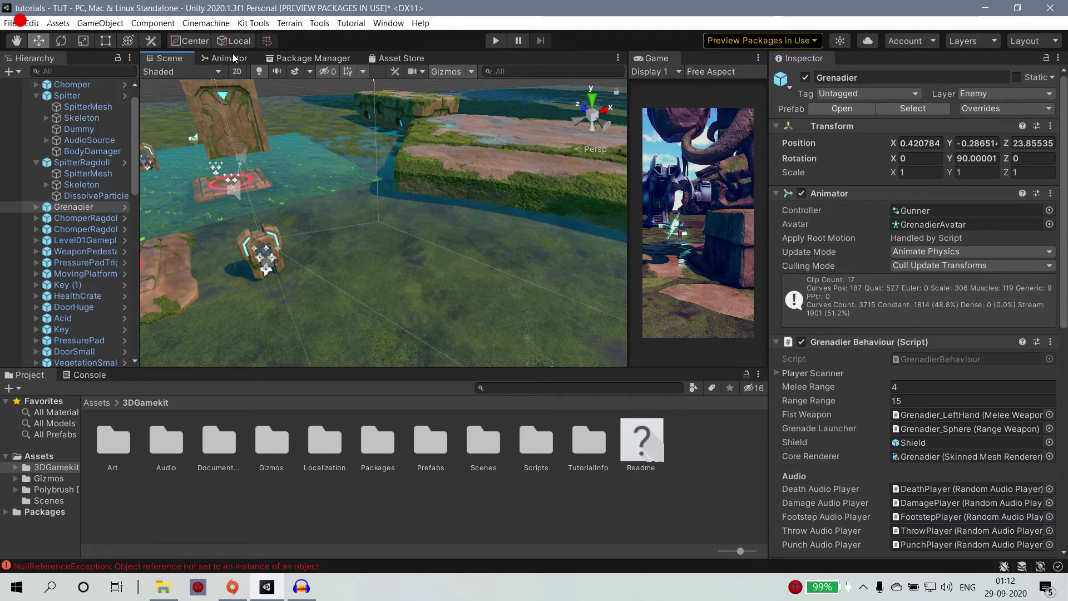
scroll(426, 304, "down", 12)
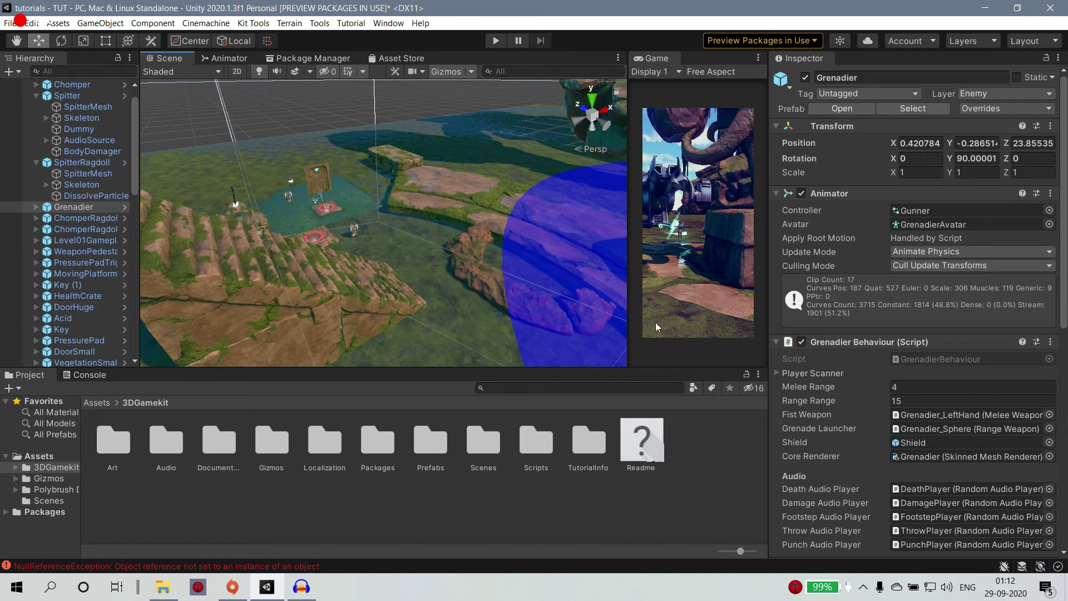
scroll(399, 201, "down", 1)
scroll(422, 238, "down", 5)
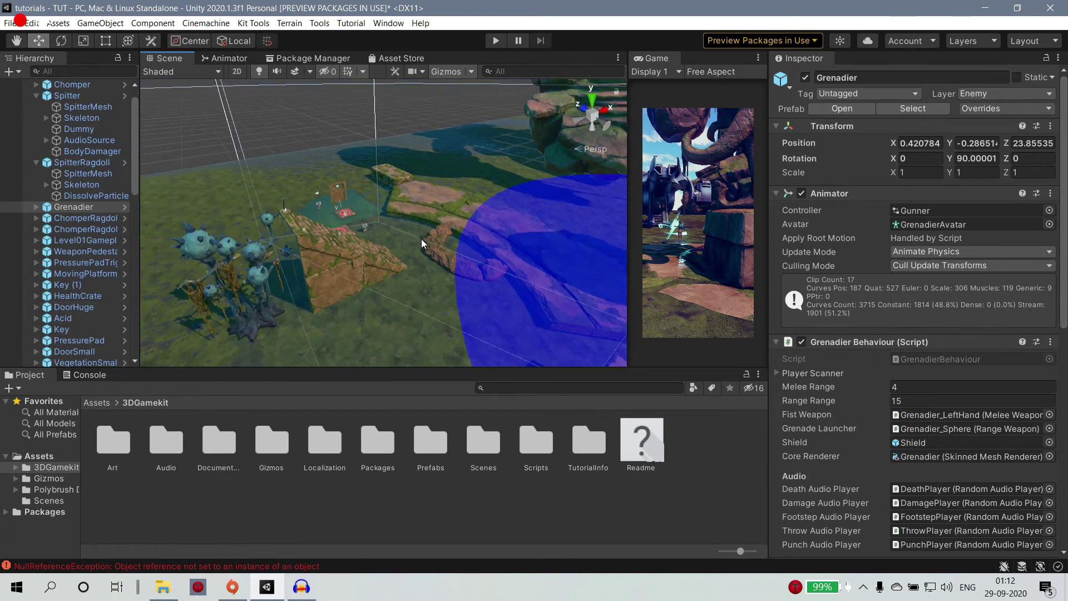
middle_click_drag(552, 266, 374, 305)
scroll(346, 261, "down", 4)
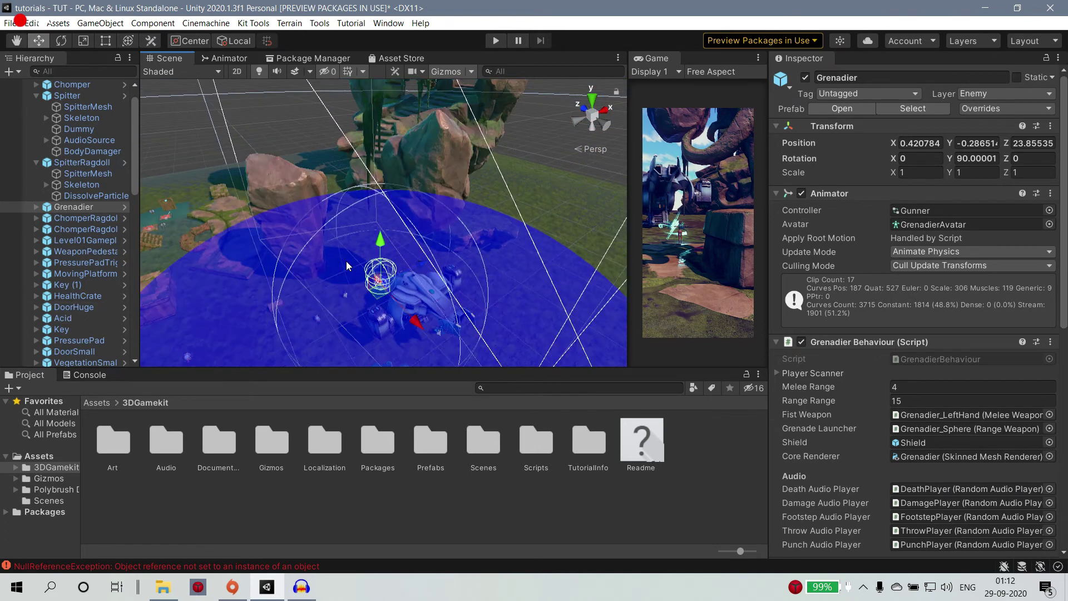
scroll(490, 309, "down", 2)
scroll(357, 278, "up", 6)
middle_click_drag(273, 257, 320, 257)
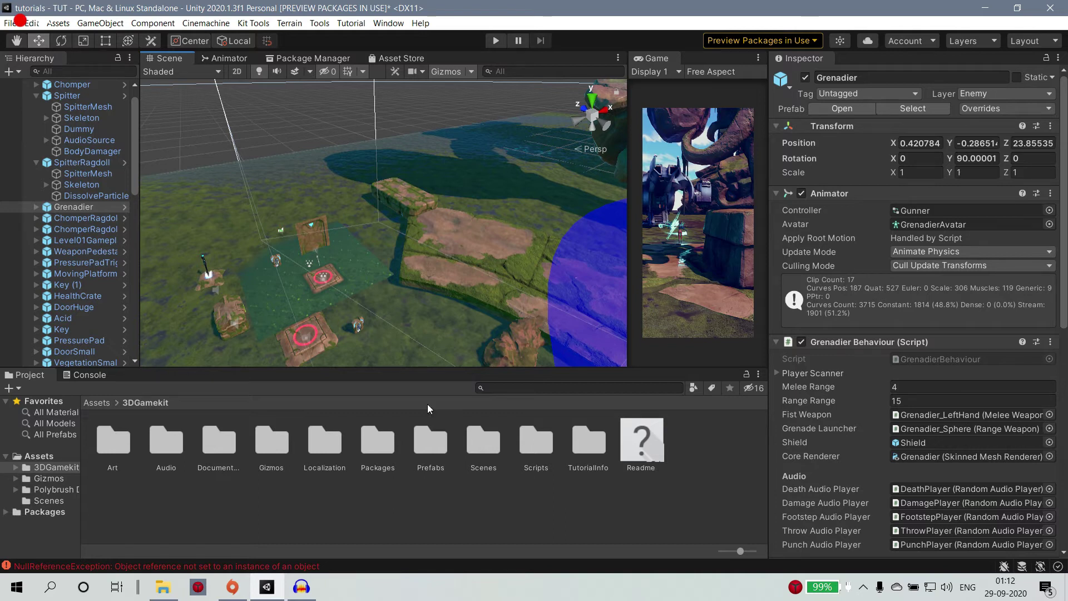
Step: Open the Prefabs folder of the 3DGamekit assets in the project
double_click(432, 443)
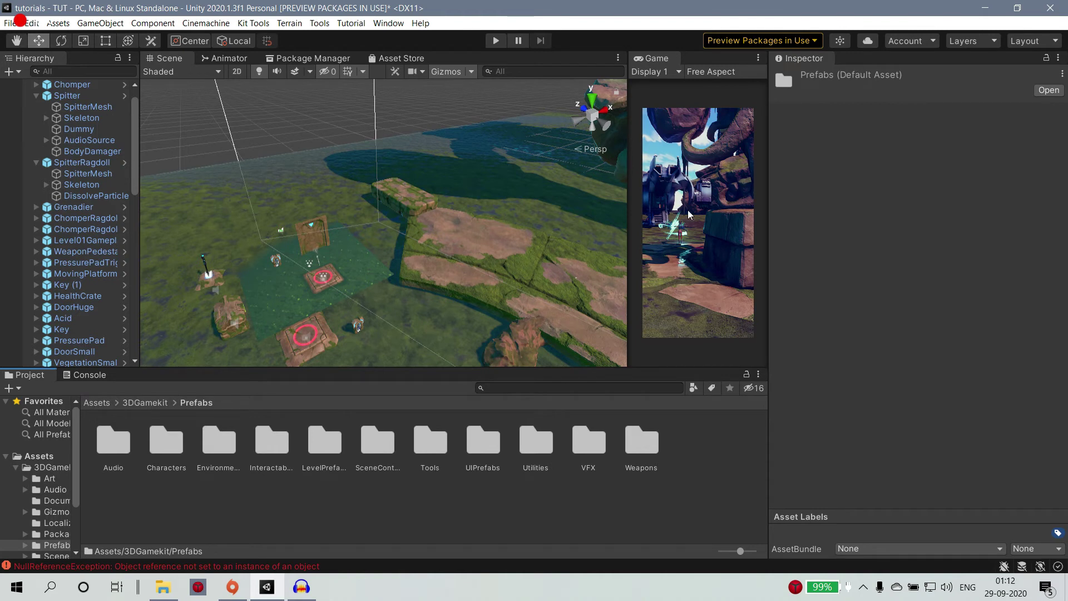
scroll(473, 300, "down", 3)
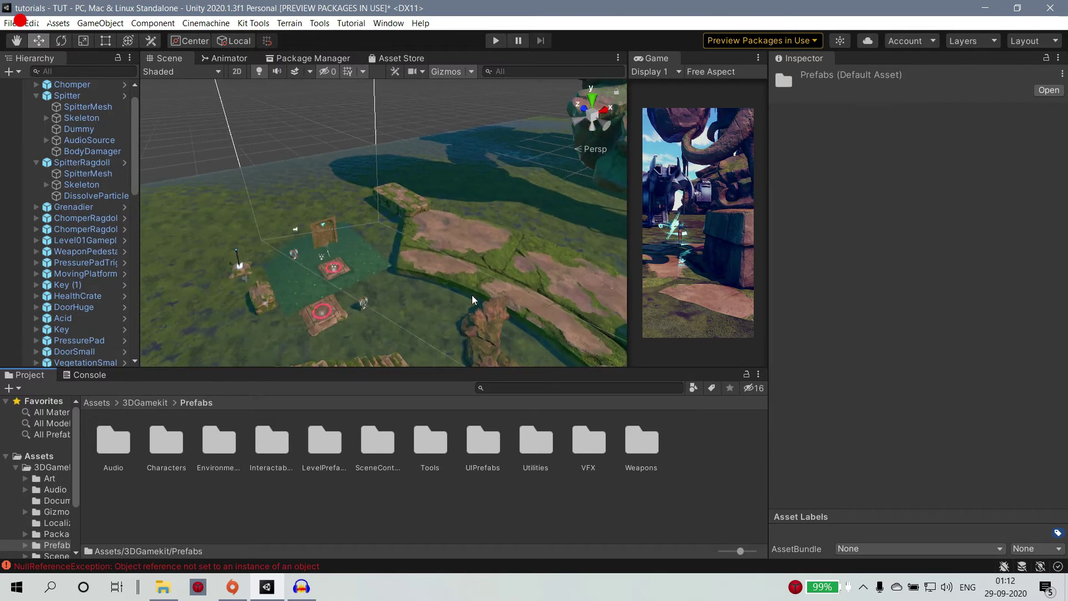
scroll(474, 300, "up", 3)
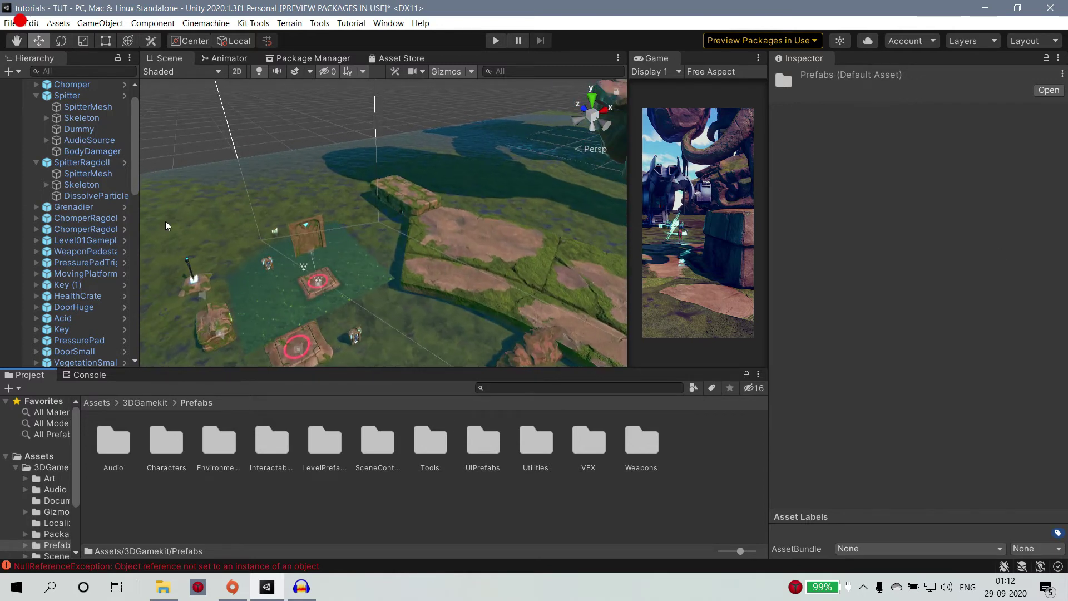
Step: Select the Grenadier and set its Nav Mesh Agent acceleration to 7.42
left_click(73, 207)
scroll(929, 356, "down", 5)
scroll(929, 356, "down", 3)
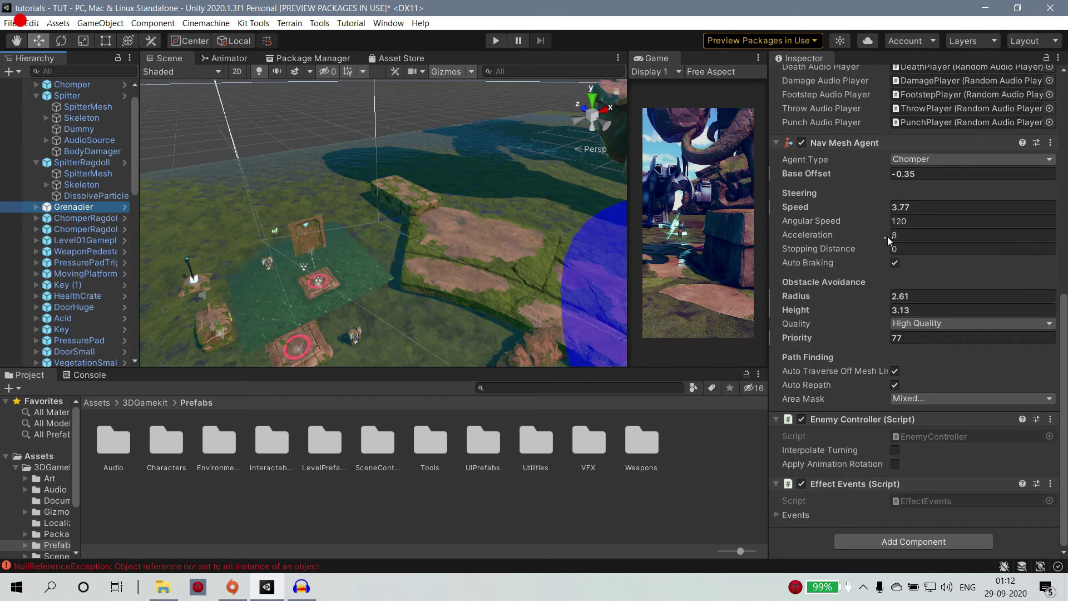
left_click(894, 384)
left_click(894, 249)
left_click_drag(891, 240, 875, 243)
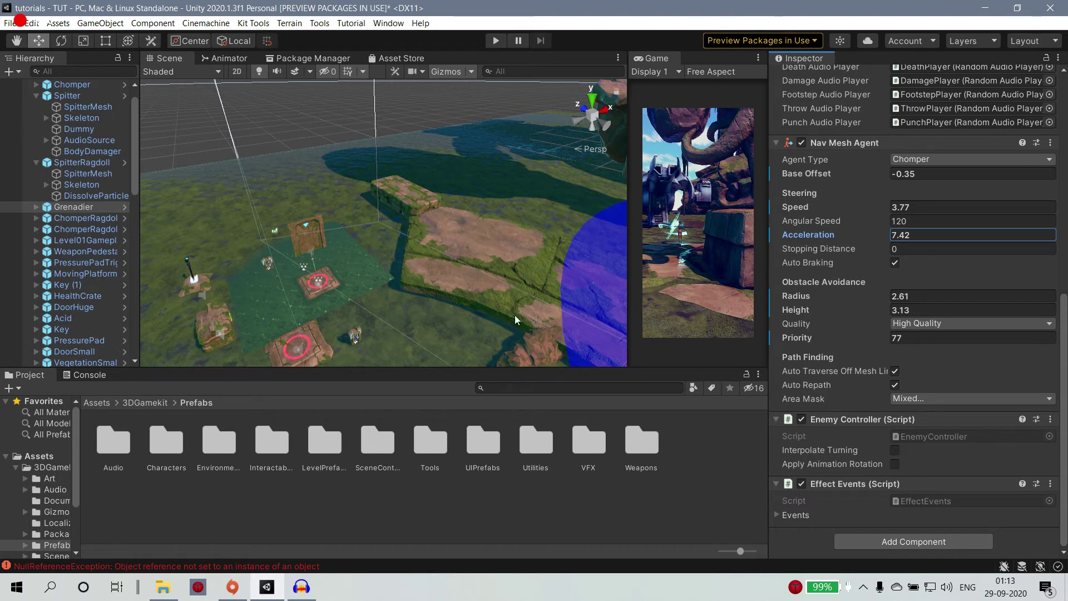
scroll(359, 267, "down", 4)
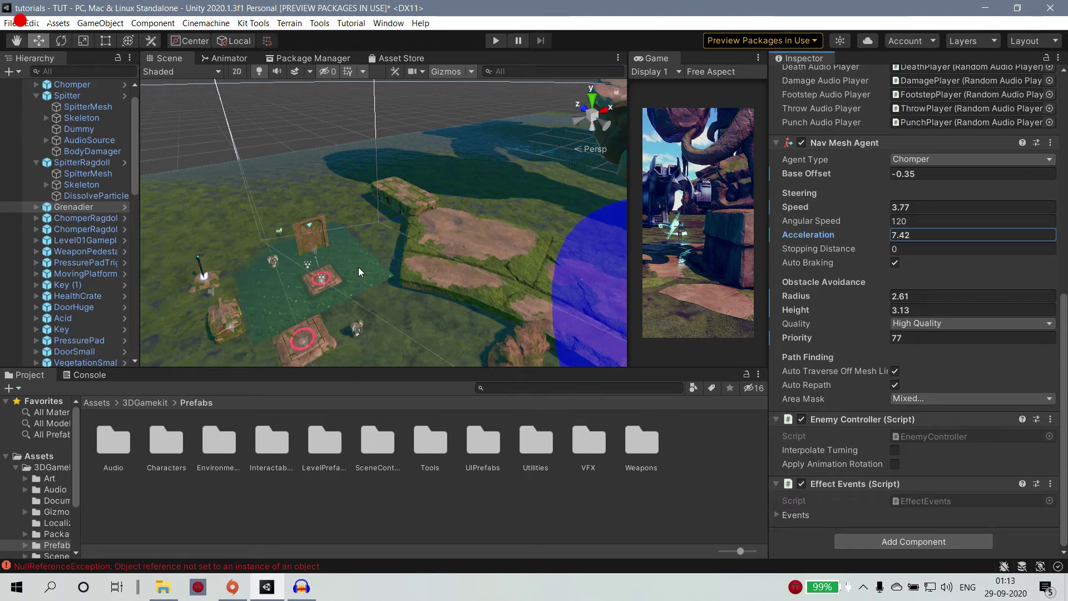
scroll(358, 267, "up", 3)
scroll(351, 292, "up", 2)
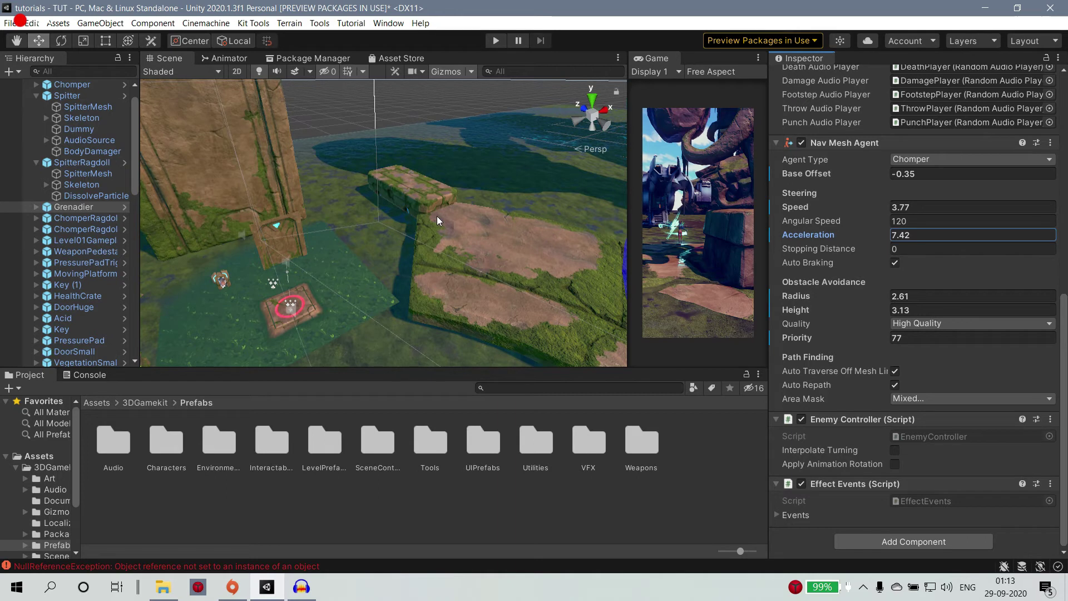
Step: In the build settings, exclude the Level1 and Level2 scenes so only the Start and TUT scenes are included
left_click(10, 25)
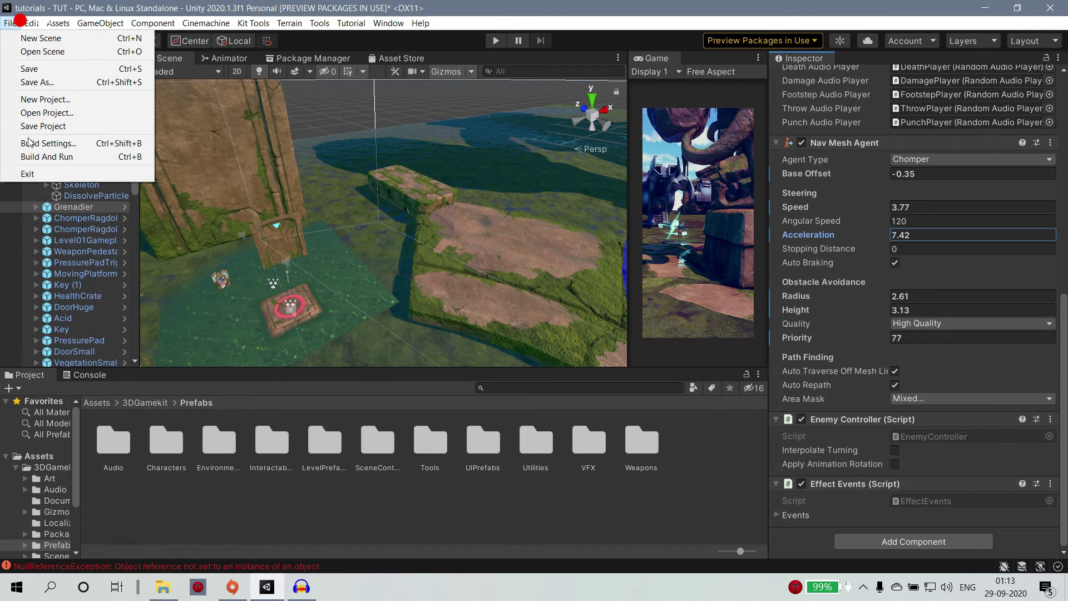
left_click(30, 143)
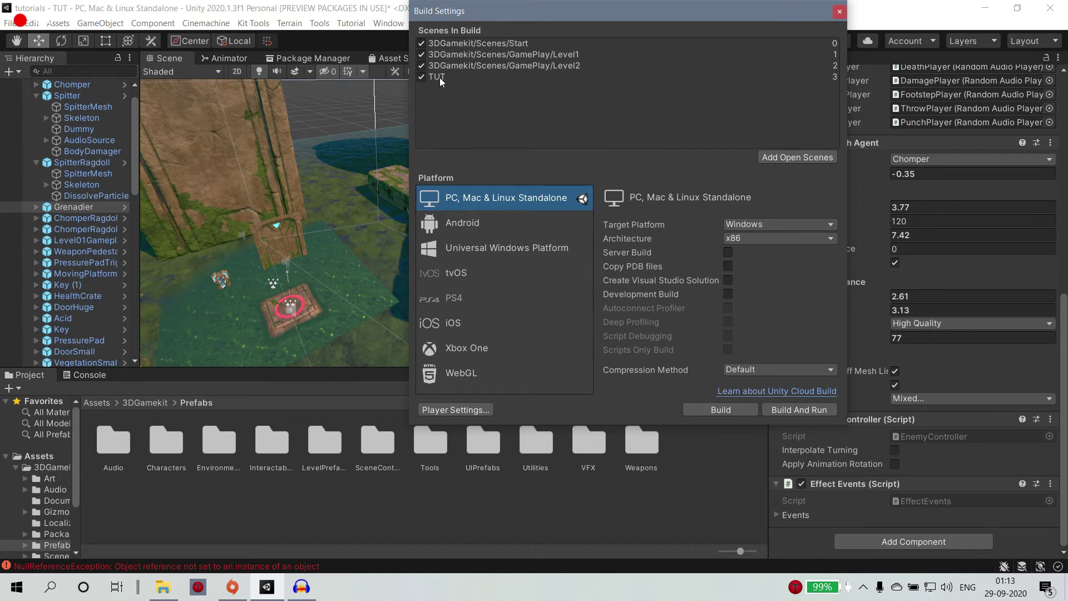
left_click(448, 47)
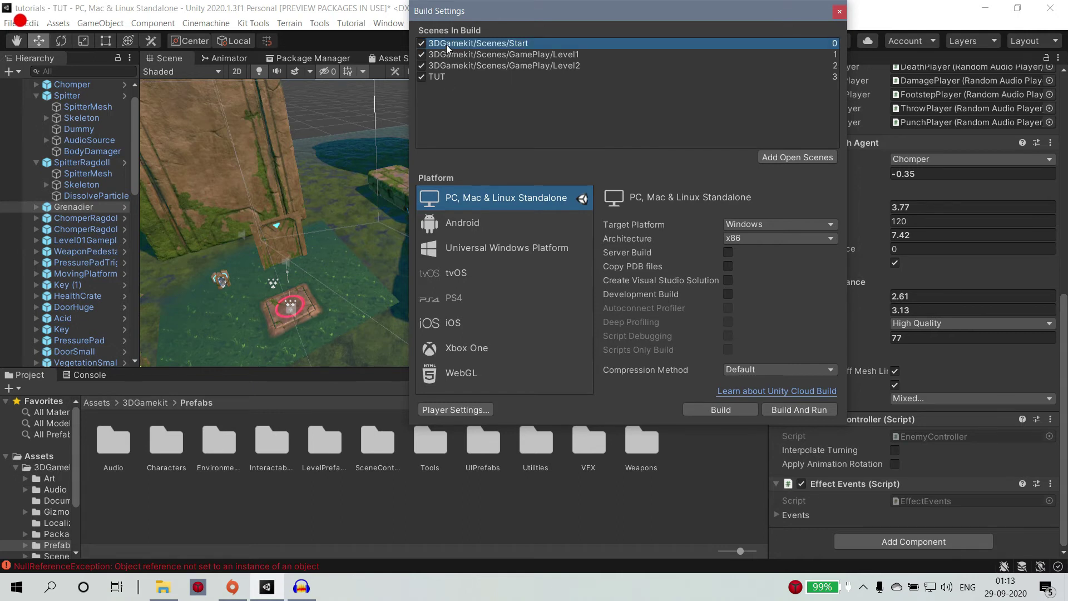
left_click(456, 65)
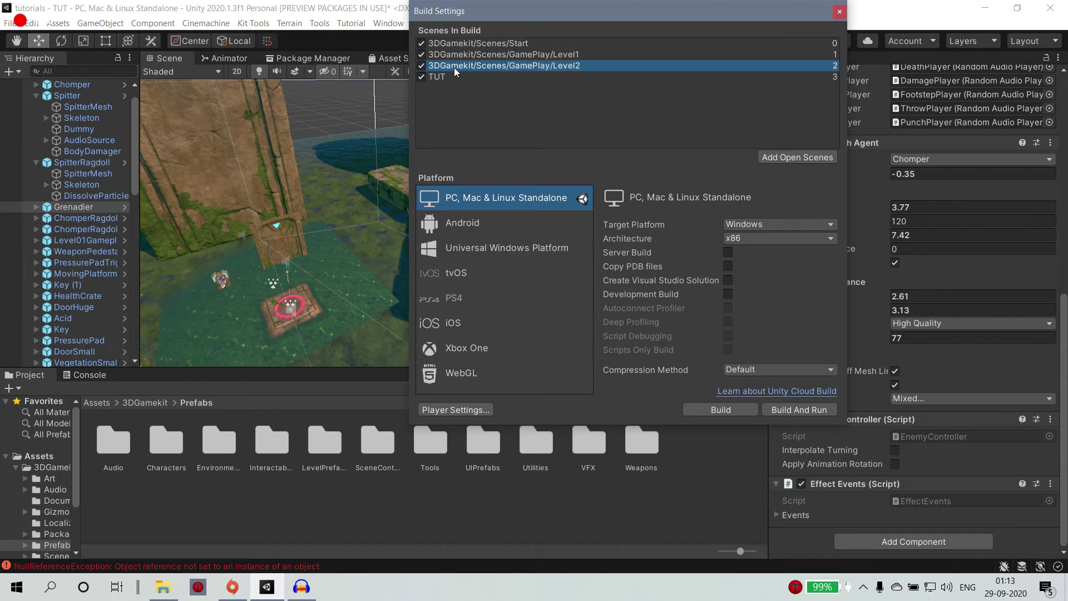
left_click(461, 55)
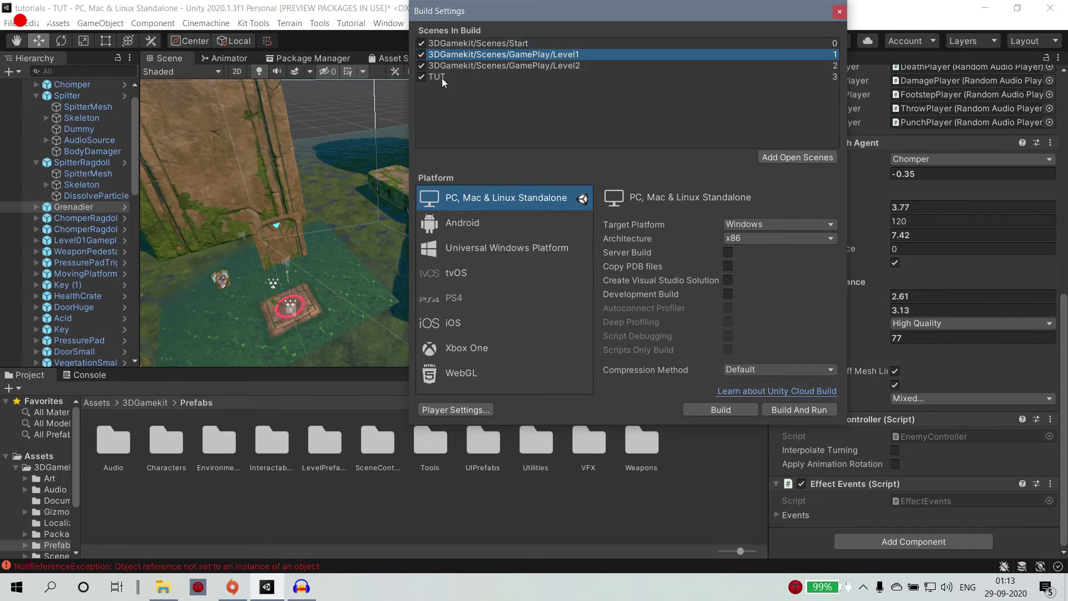
left_click(479, 42)
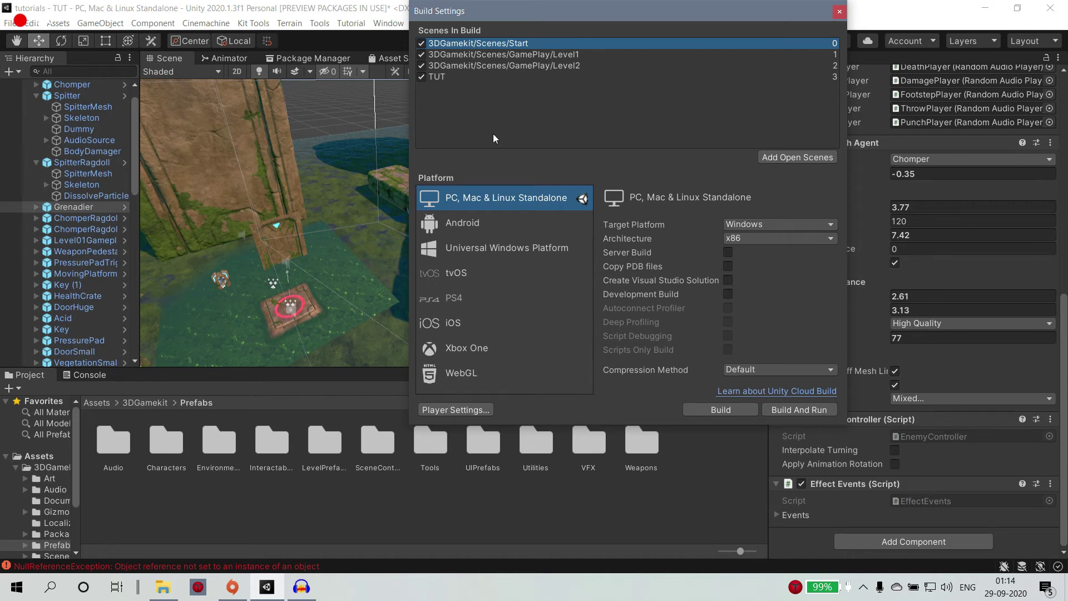
left_click(421, 55)
Step: Review the Universal Windows Platform and WebGL build options, return to PC, Mac & Linux Standalone and close the build settings
left_click(531, 248)
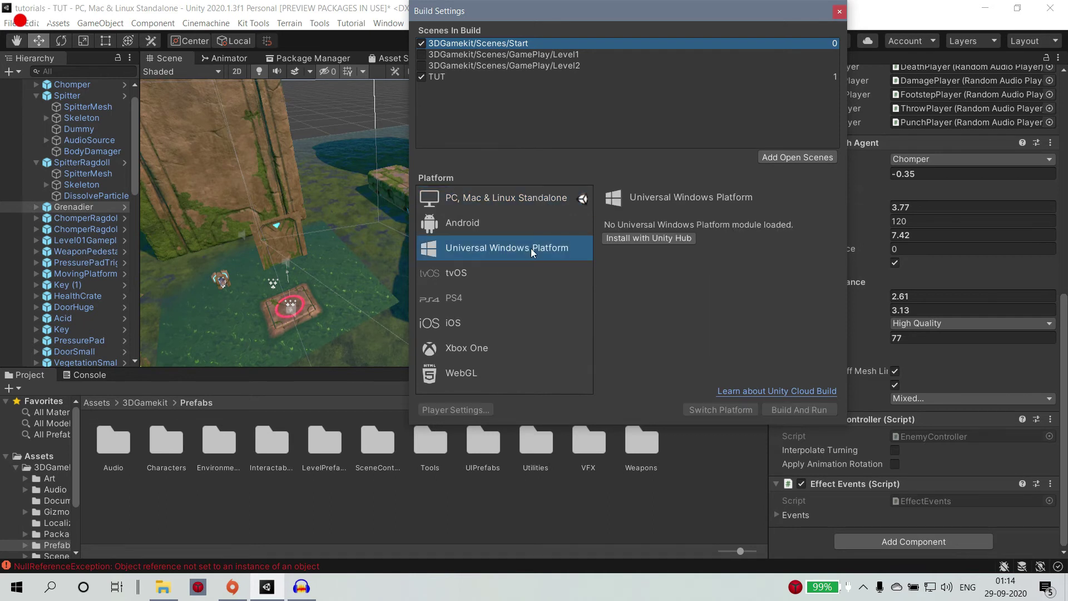
left_click(537, 198)
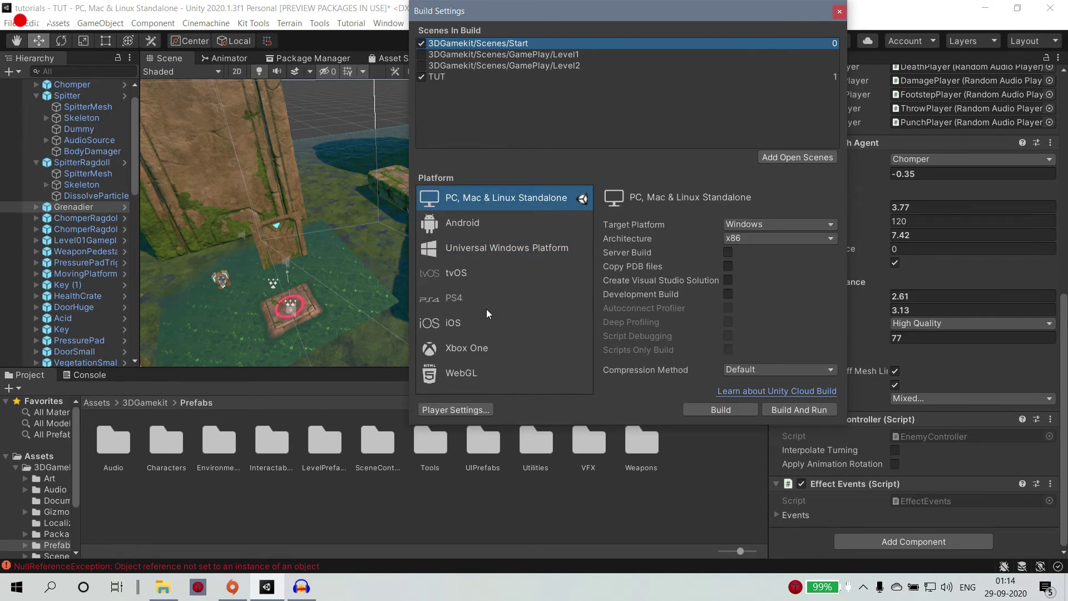
left_click(476, 377)
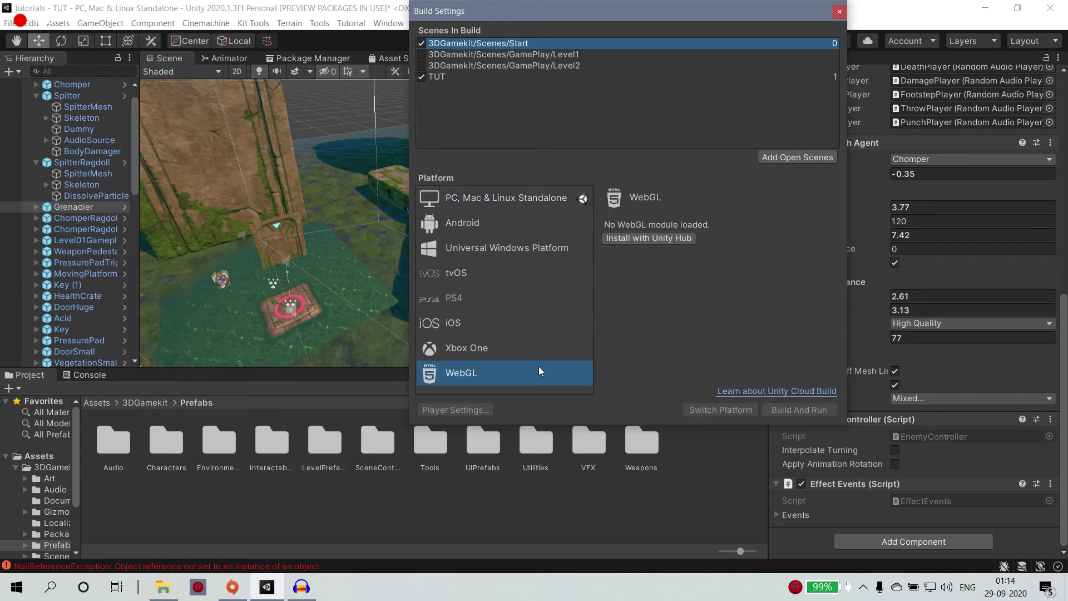
left_click(510, 198)
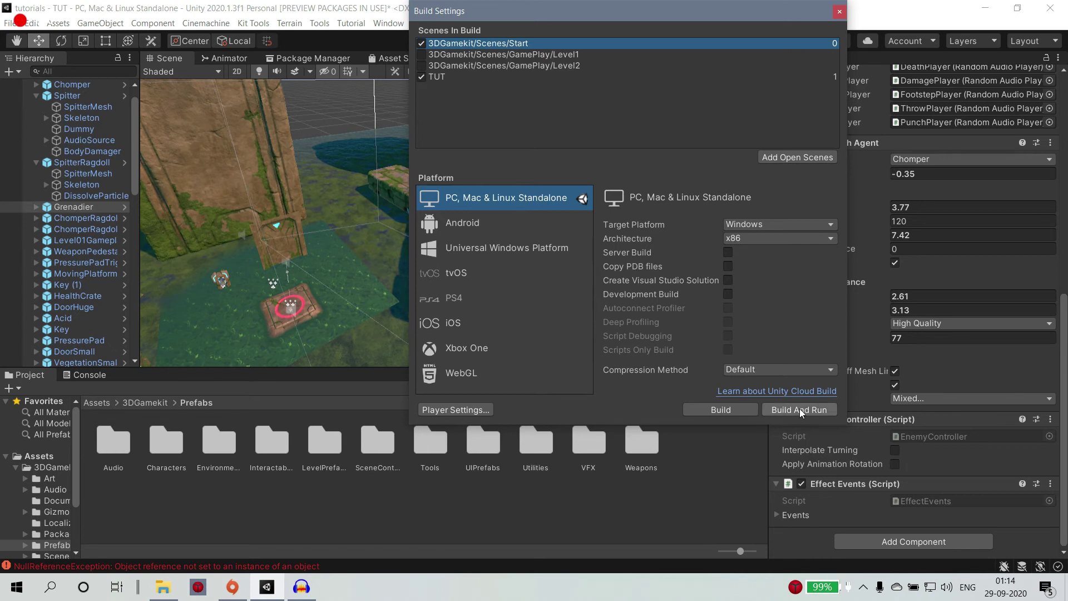
left_click(841, 12)
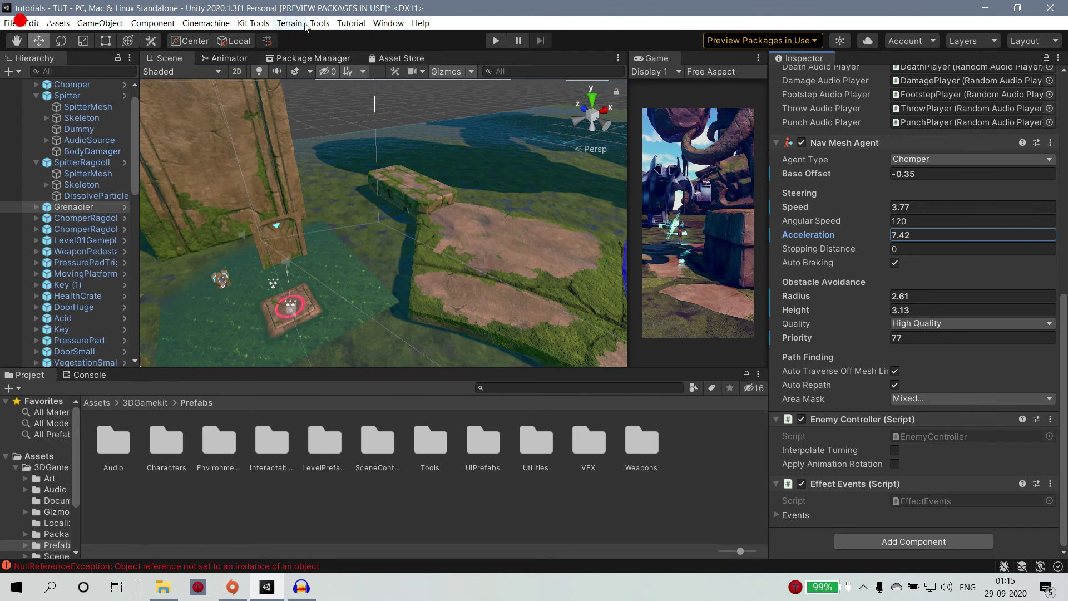
Step: Open the Polybrush tool, view its smooth mesh geometry settings and close it again
left_click(318, 25)
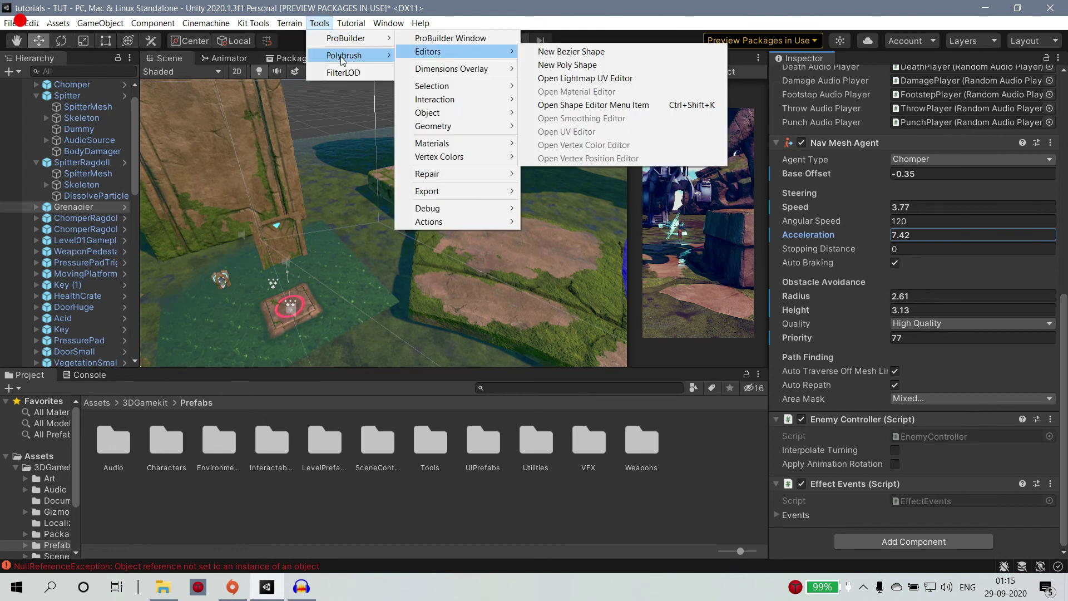
mouse_move(342, 60)
left_click(436, 56)
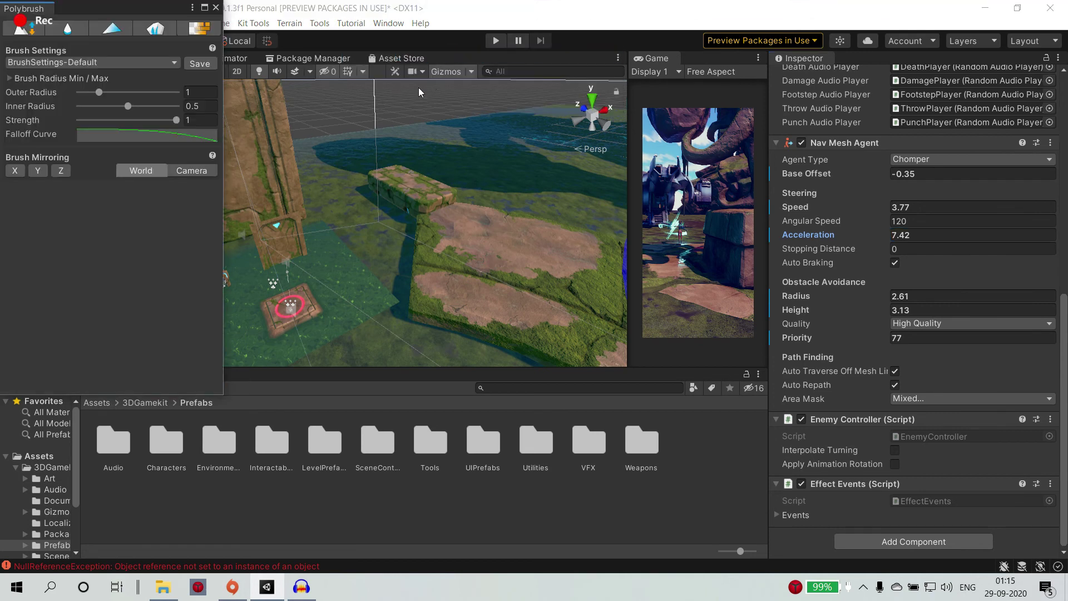
left_click(65, 33)
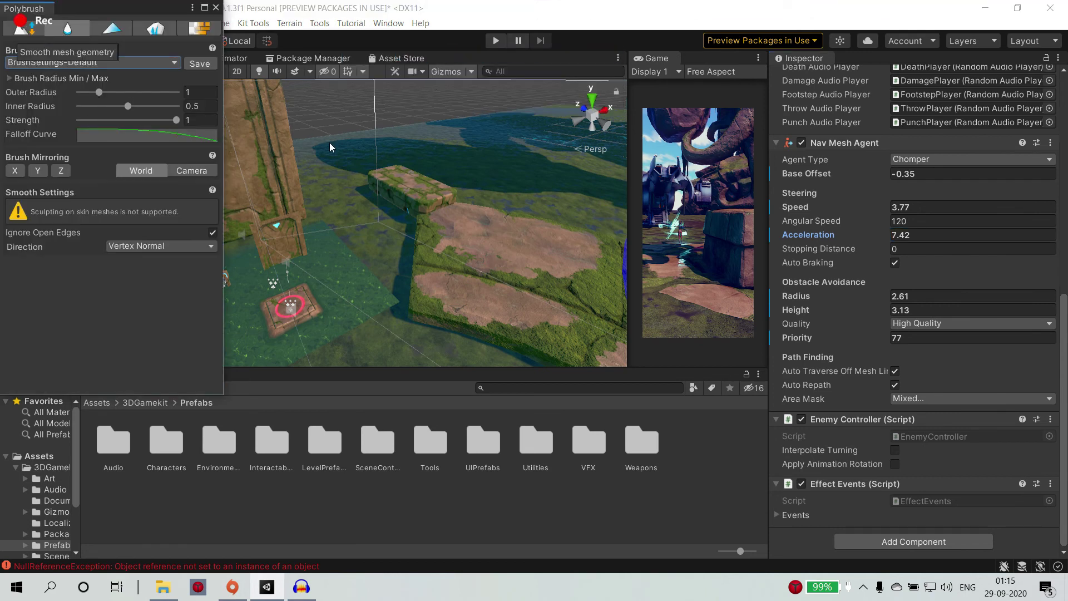
left_click(216, 7)
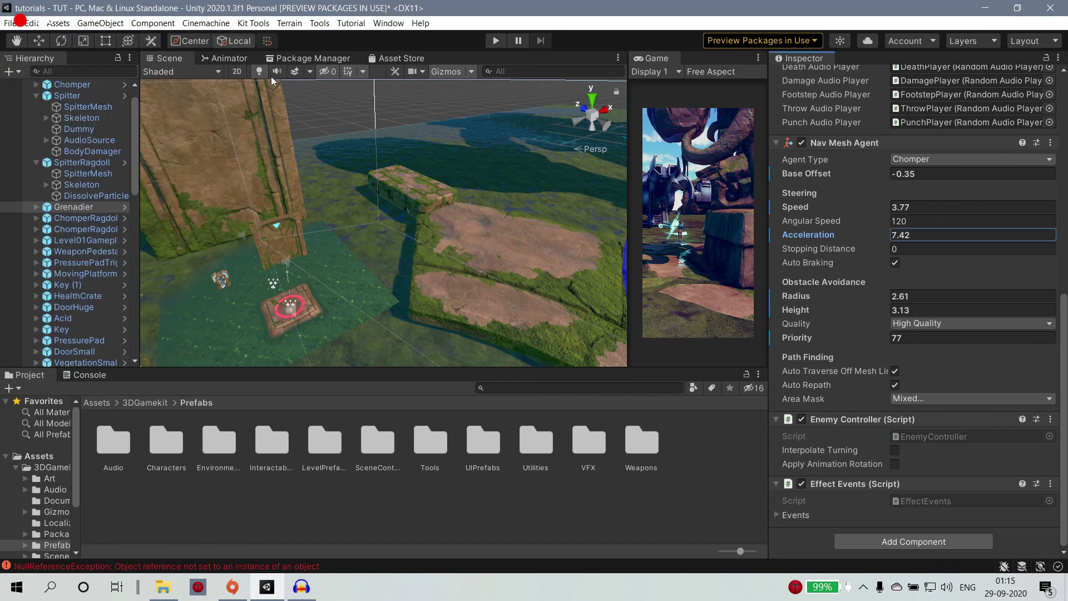